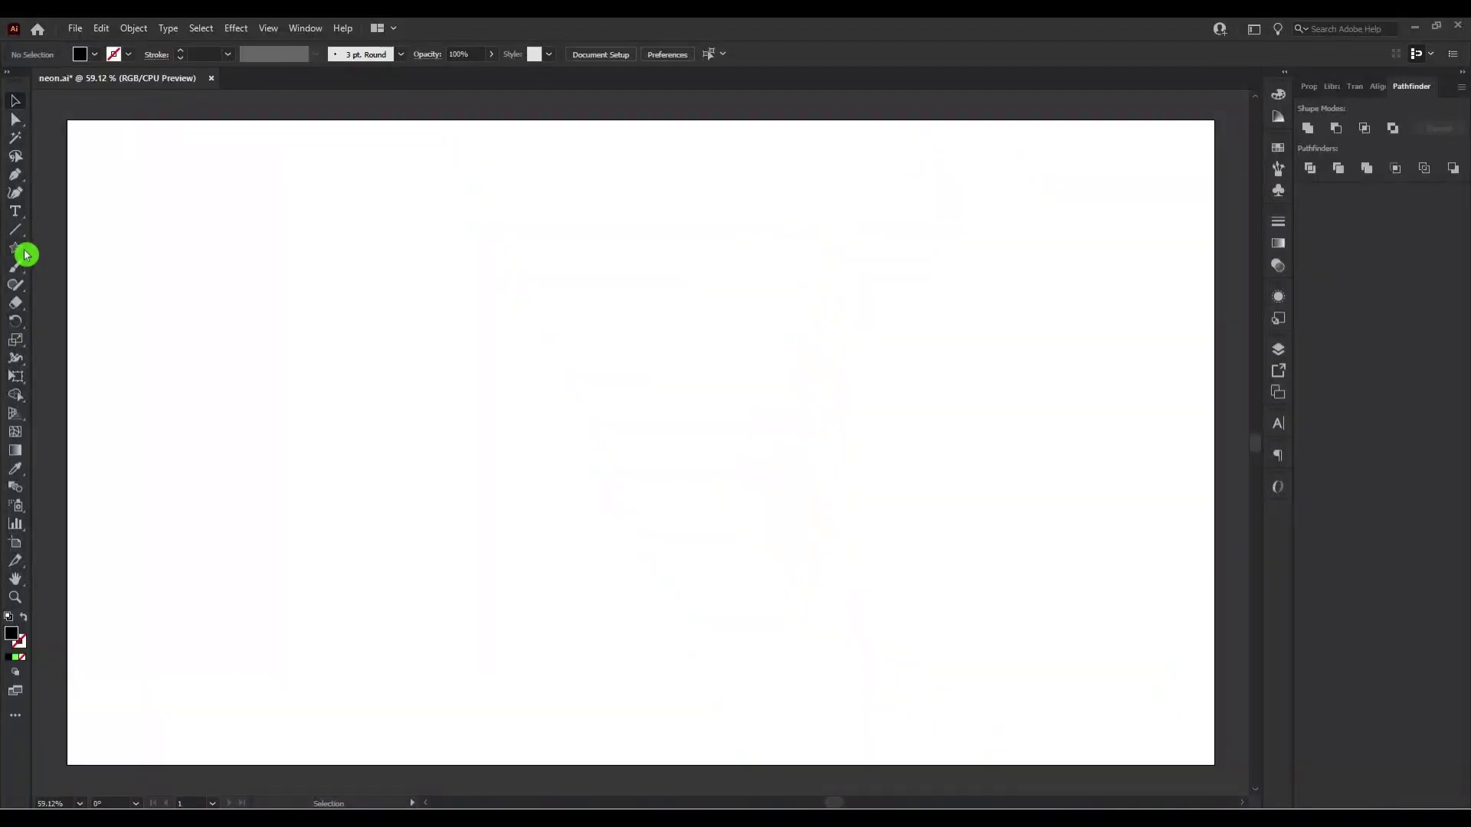
Draw a black rectangle covering the whole 1920 × 1080 px artboard
right_click(15, 247)
left_click(84, 247)
mouse_move(67, 121)
left_mouse_down()
mouse_move(1118, 533)
mouse_move(1214, 765)
left_mouse_up()
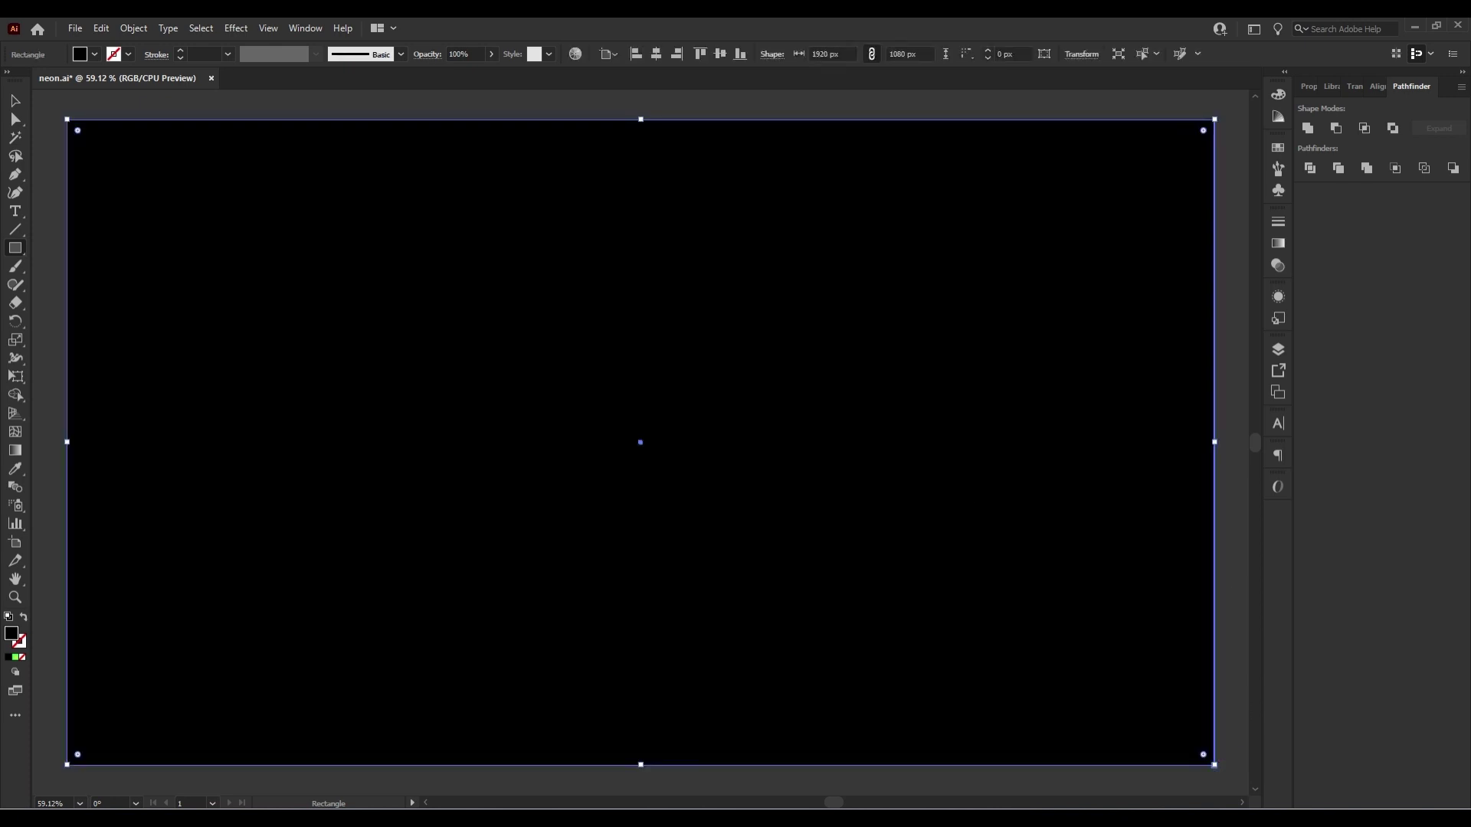
Lock the black background rectangle so it can't be moved
left_click(15, 100)
left_click(126, 35)
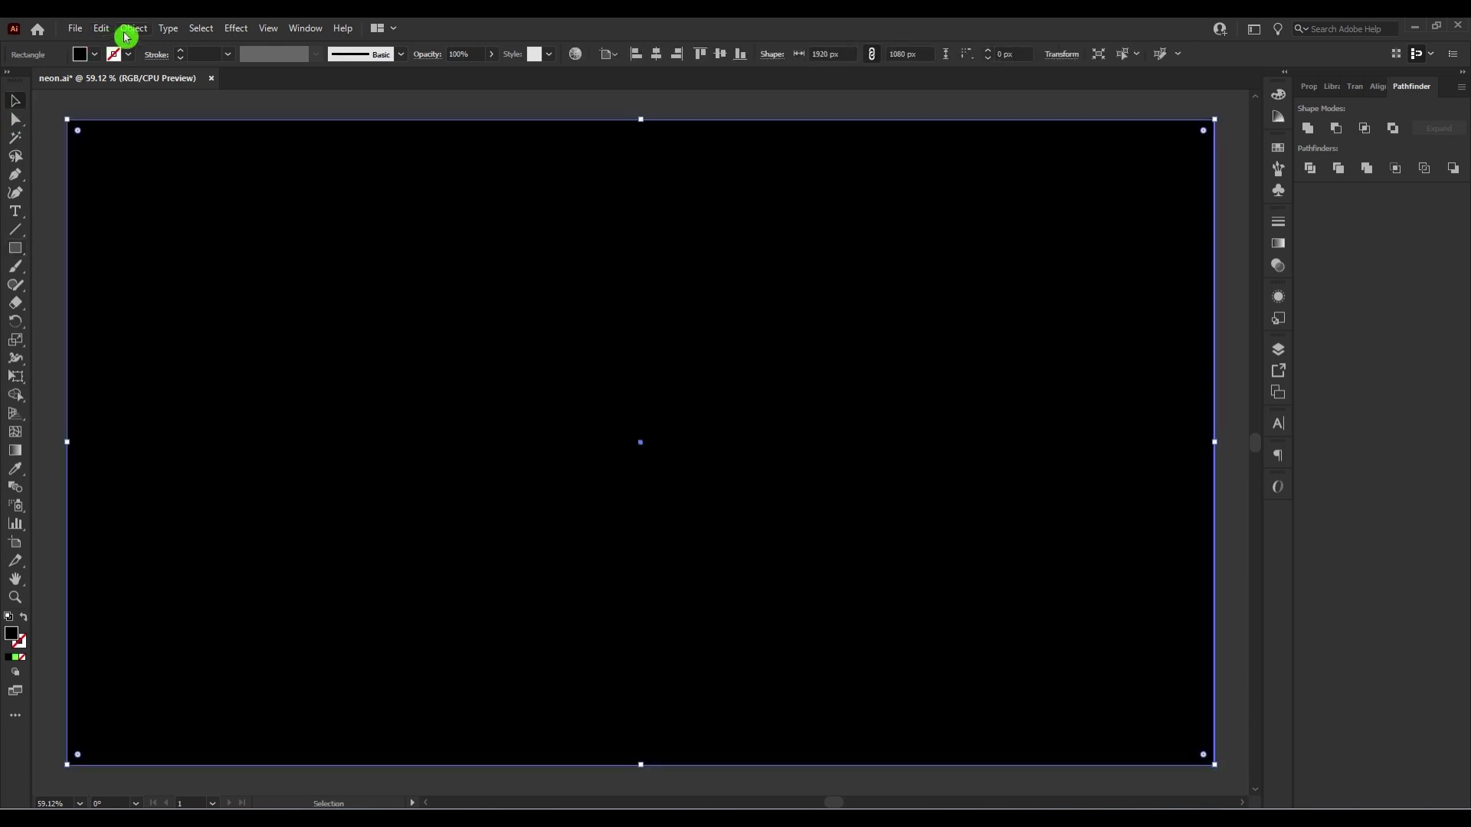
mouse_move(224, 137)
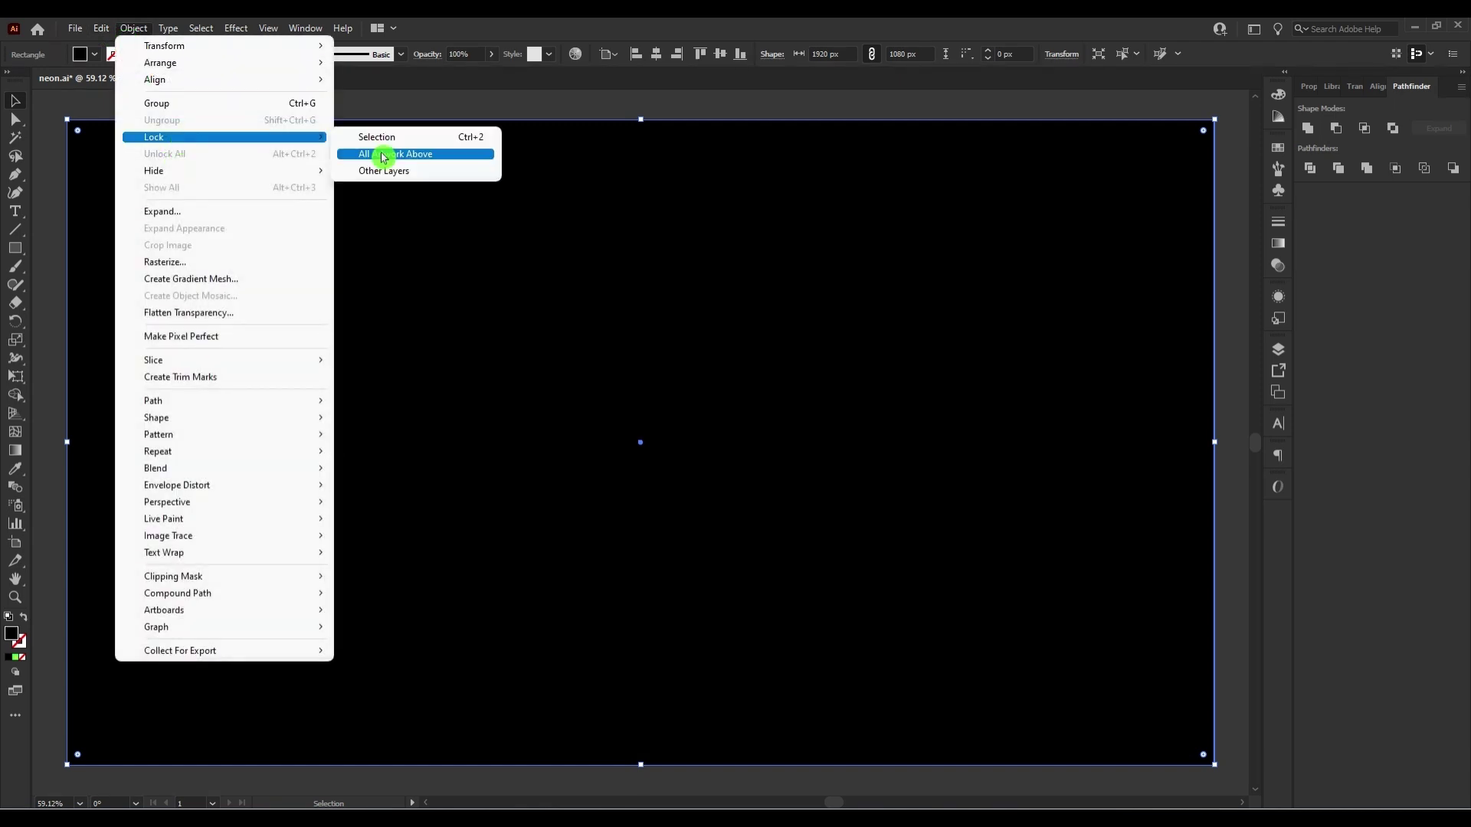
left_click(383, 138)
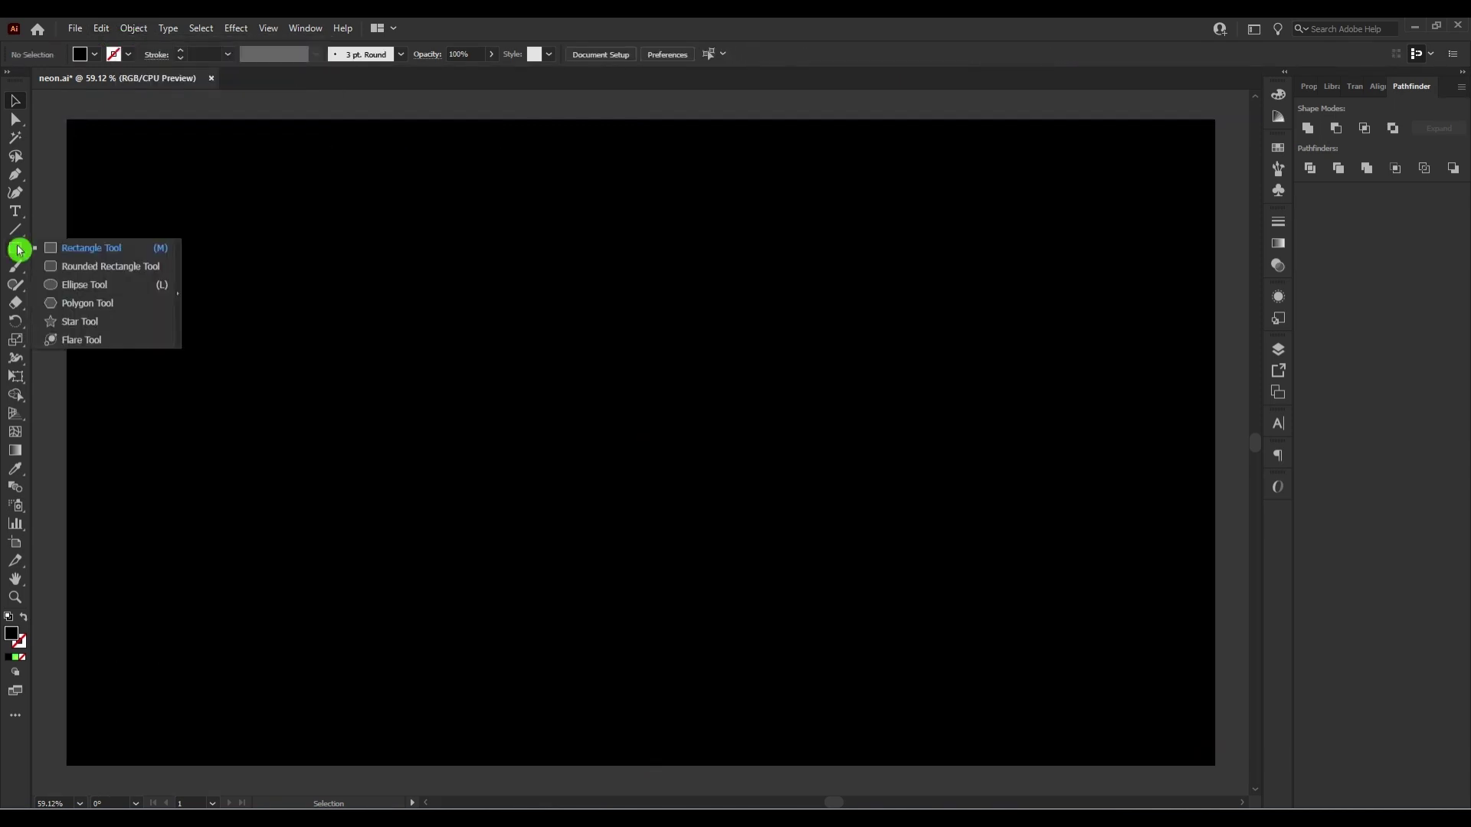
Place a 20-point star with 25 px and 50 px radii at the centre, then scale it up
left_click_drag(19, 250, 88, 318)
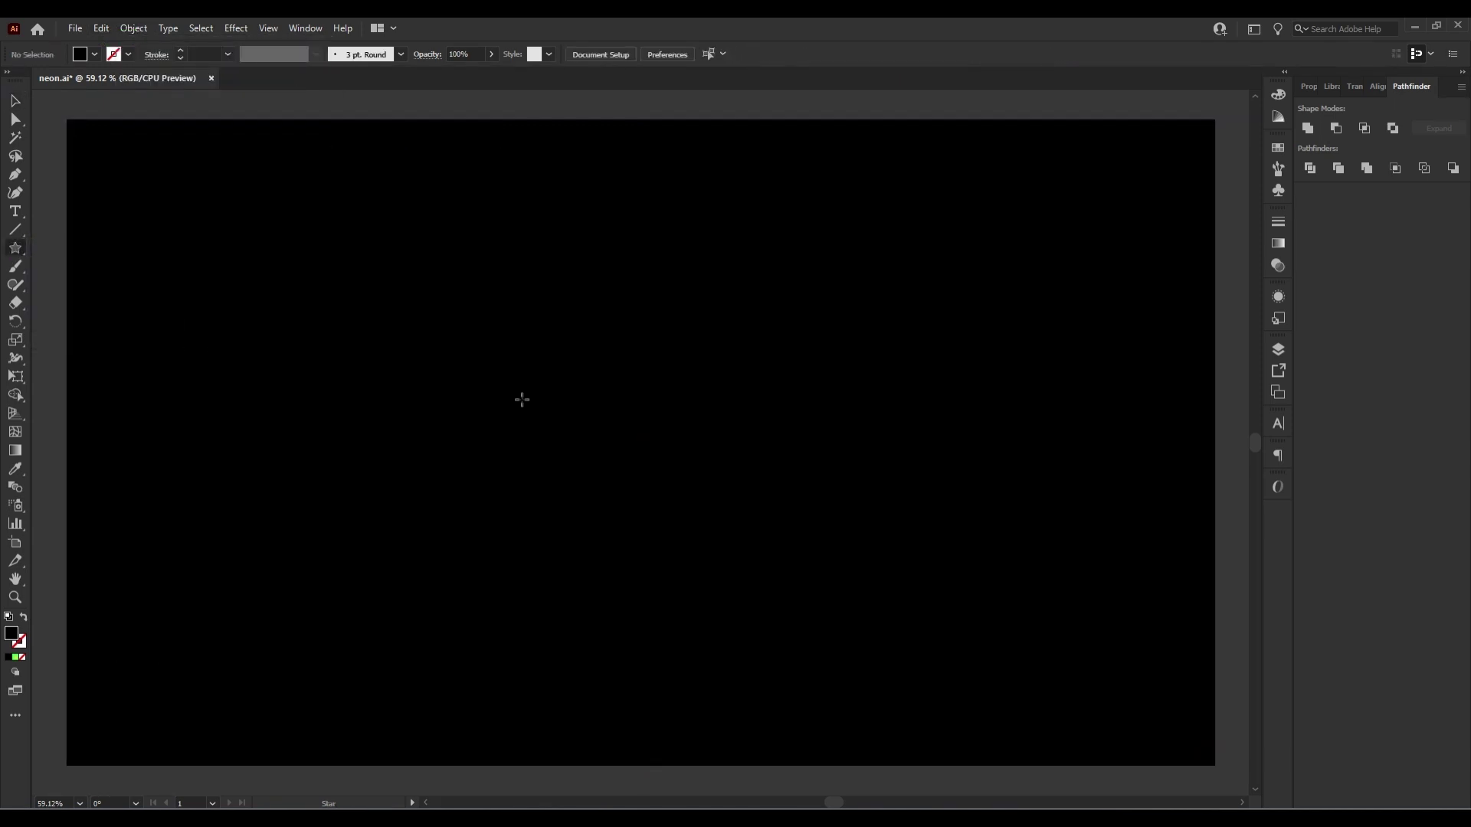
left_click(656, 432)
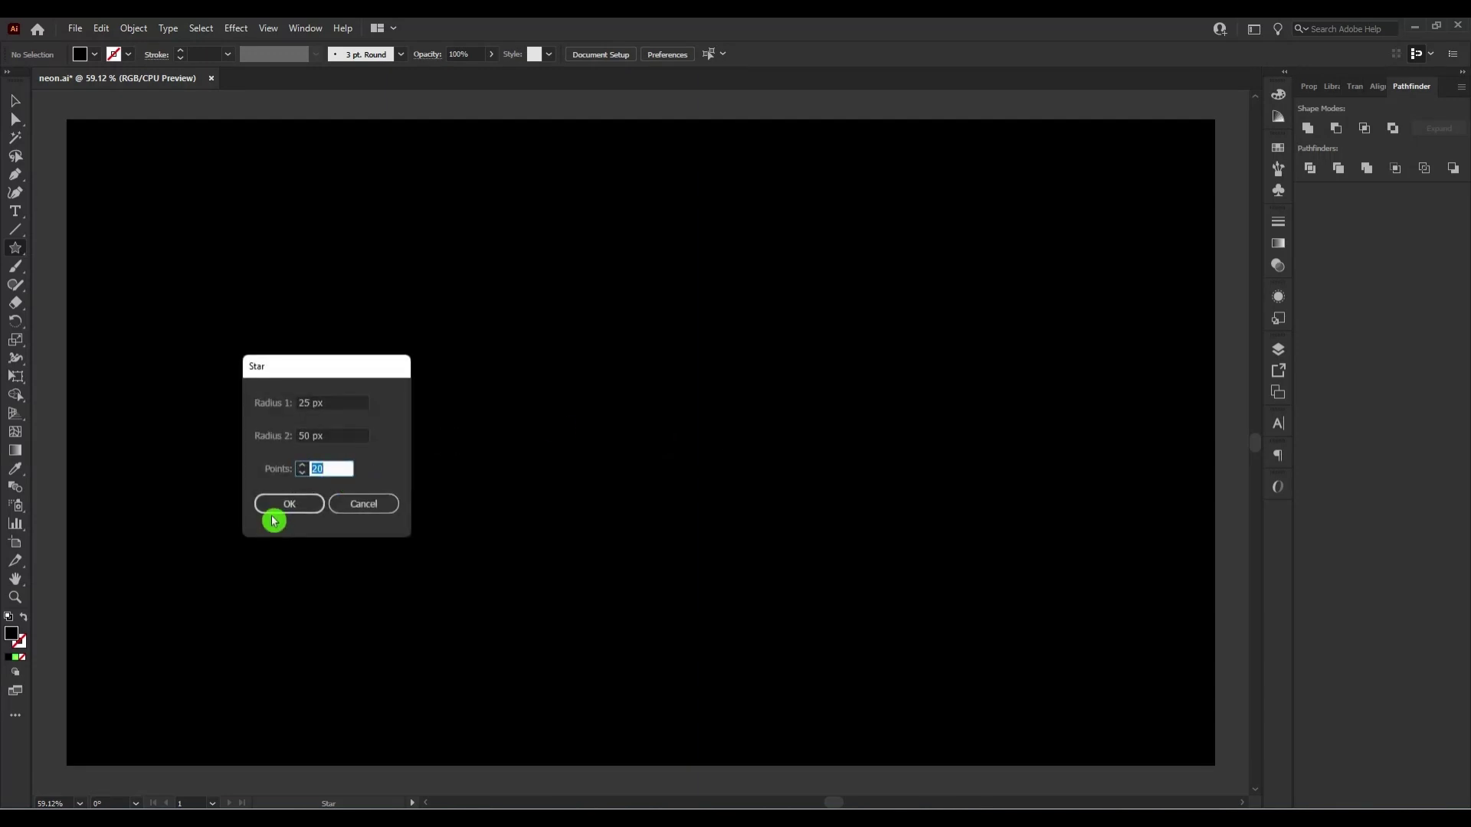
left_click(286, 502)
left_click(15, 100)
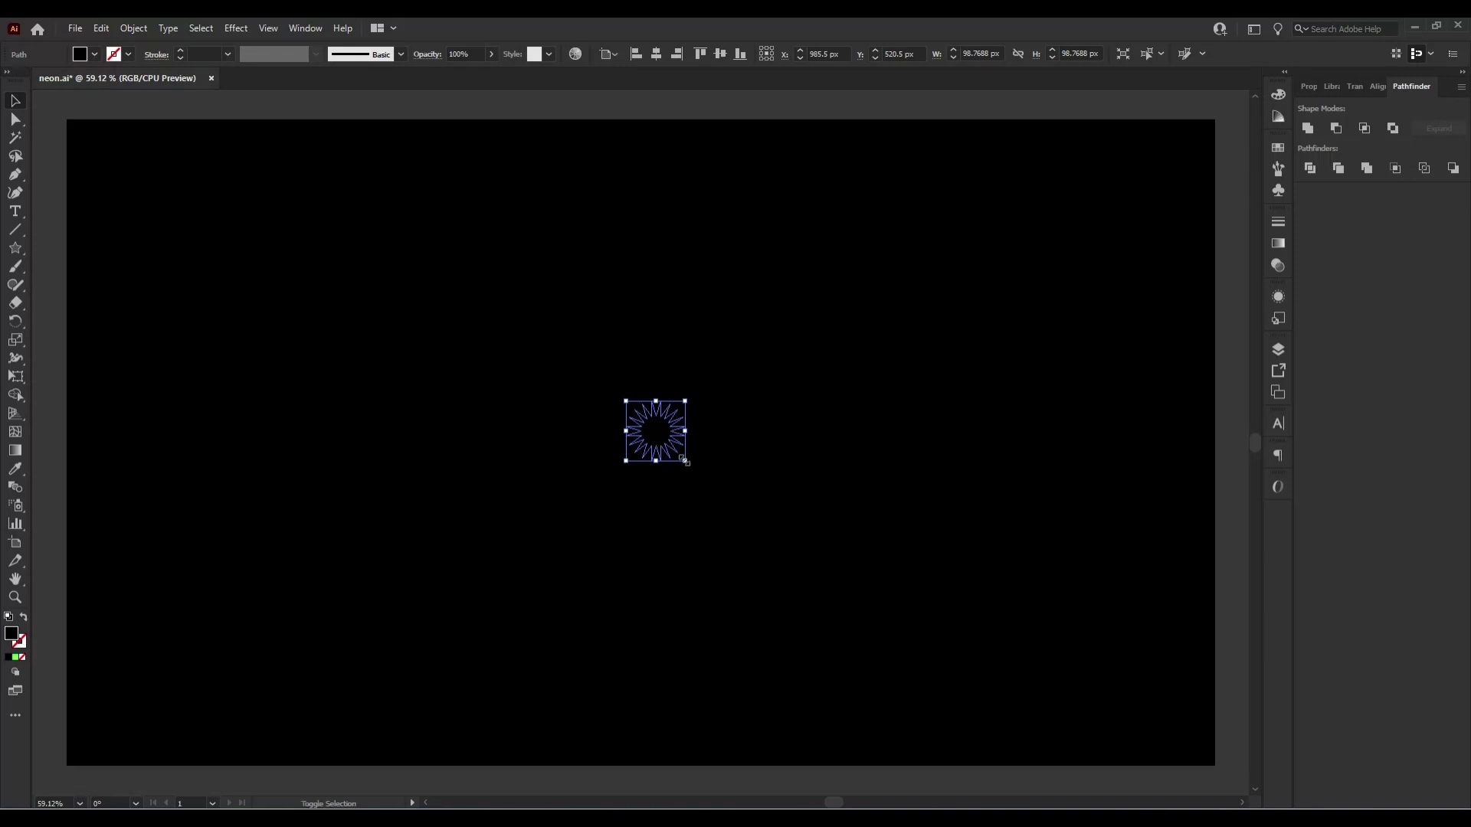
left_click_drag(684, 461, 799, 606)
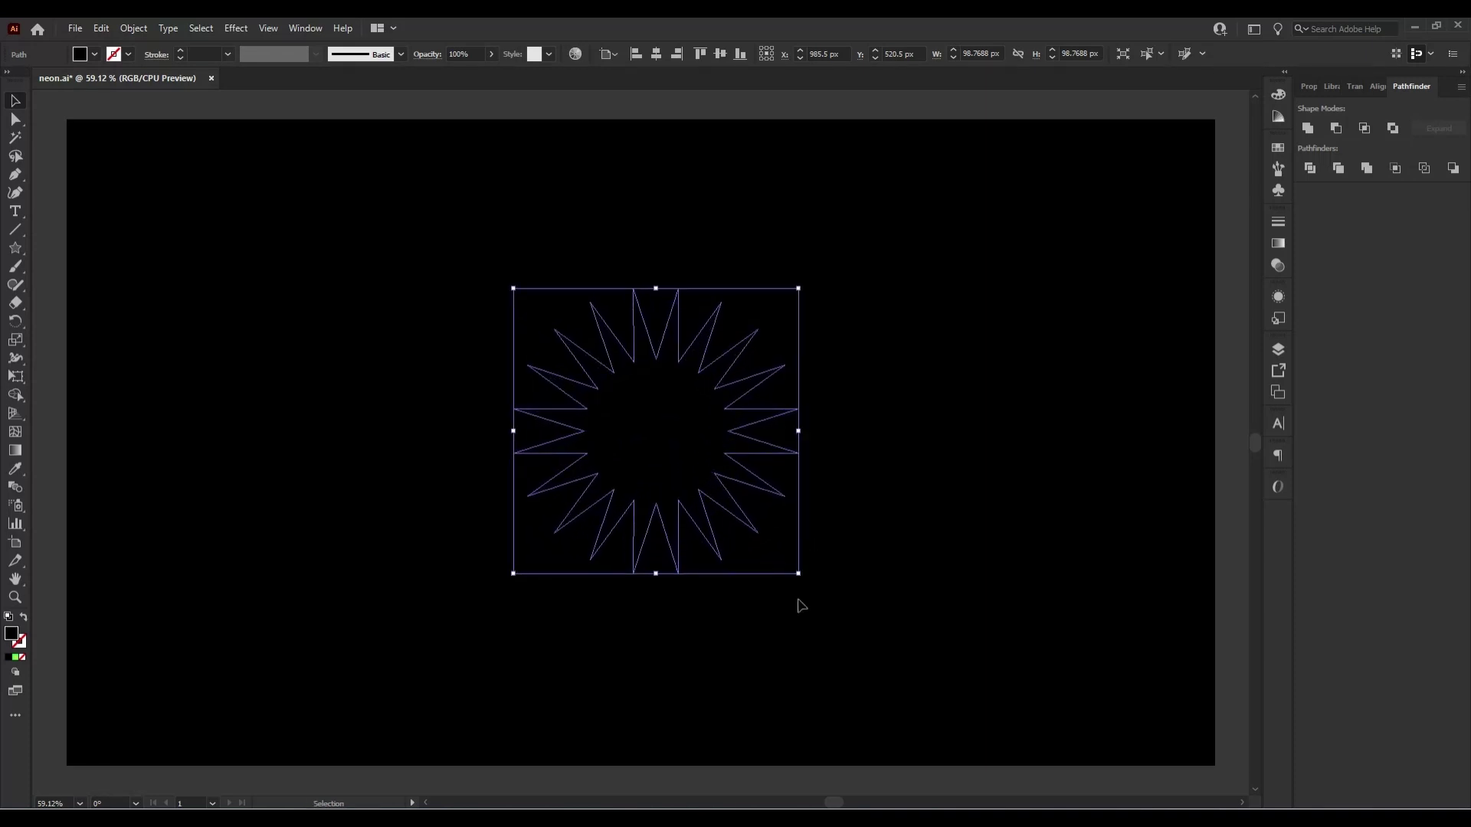
Apply a default linear gradient fill to the star
left_click(1277, 244)
left_click(1152, 244)
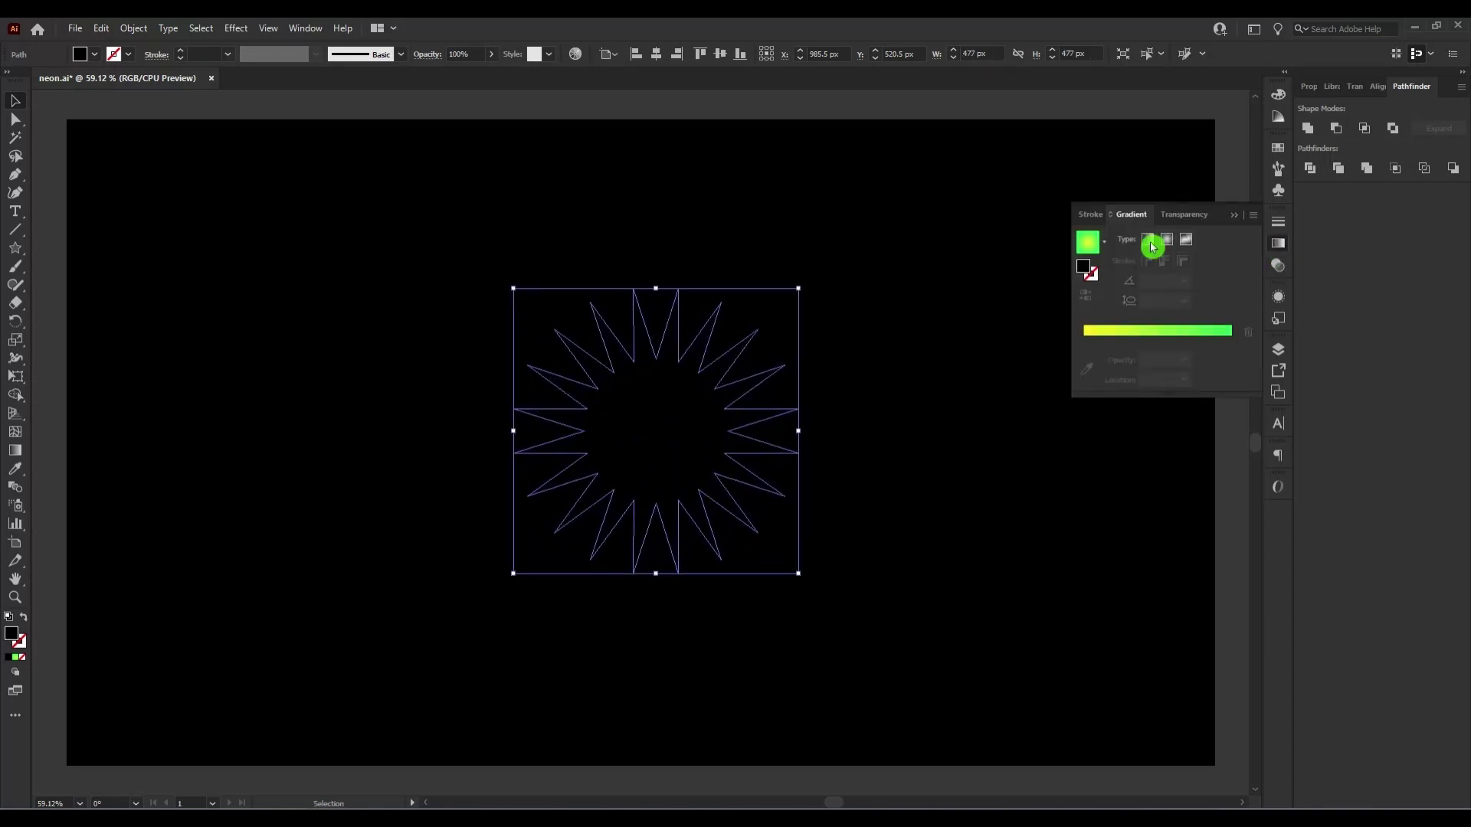
left_click(1103, 242)
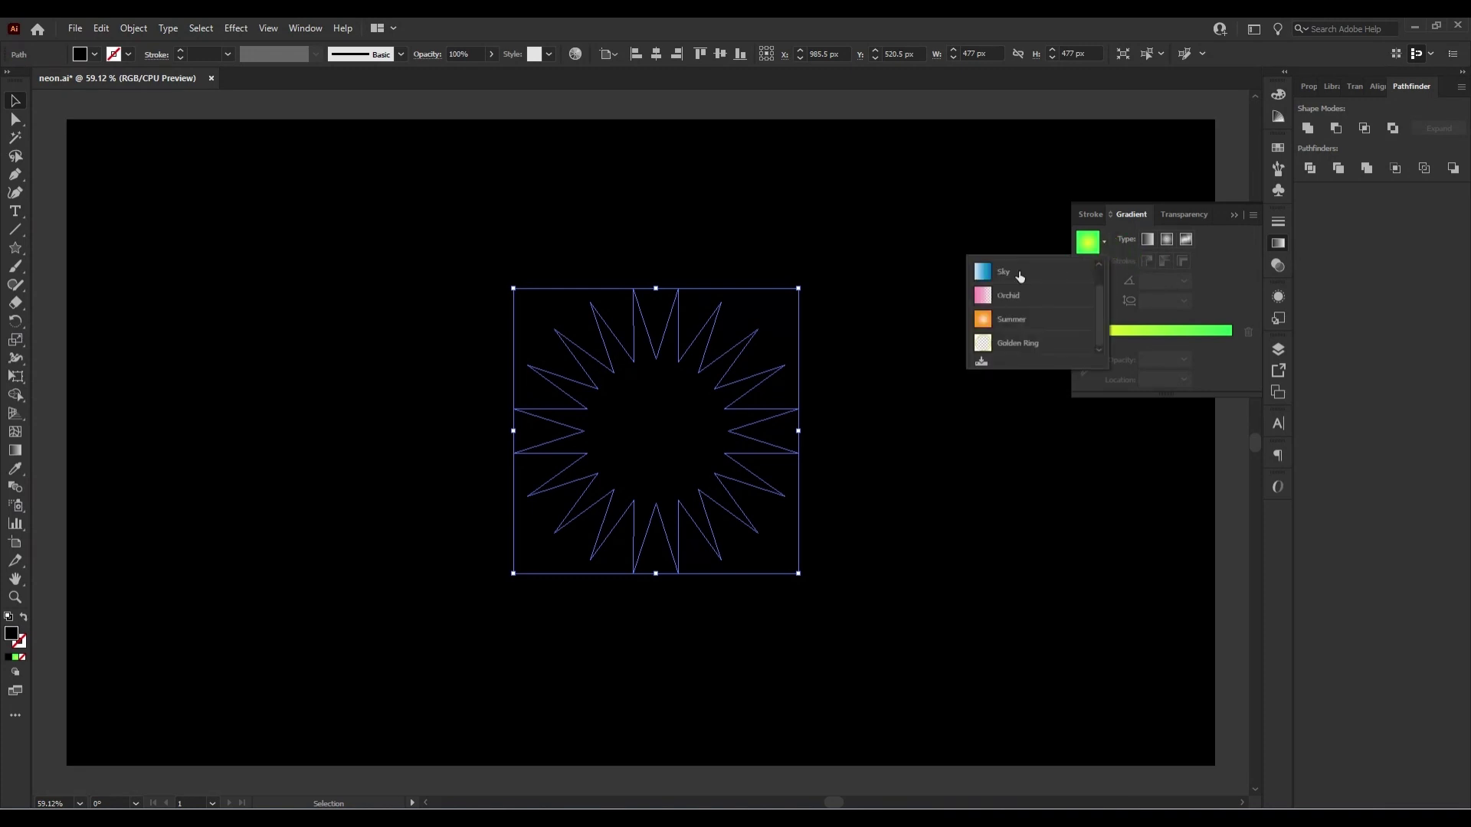
key("period")
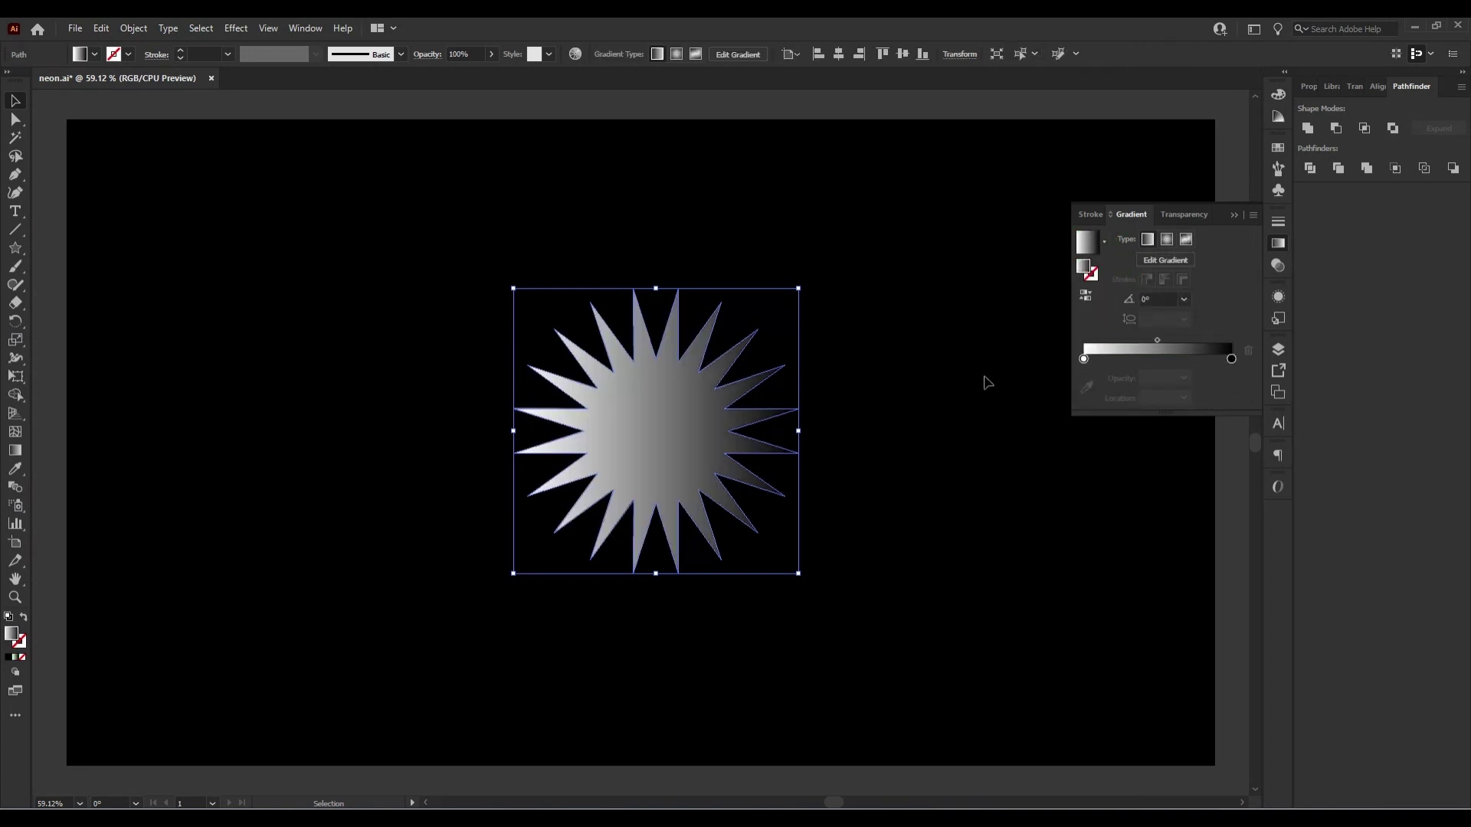
Set the gradient stops to lime #C8E900 on the left and blue #0052AA on the right
double_click(1231, 360)
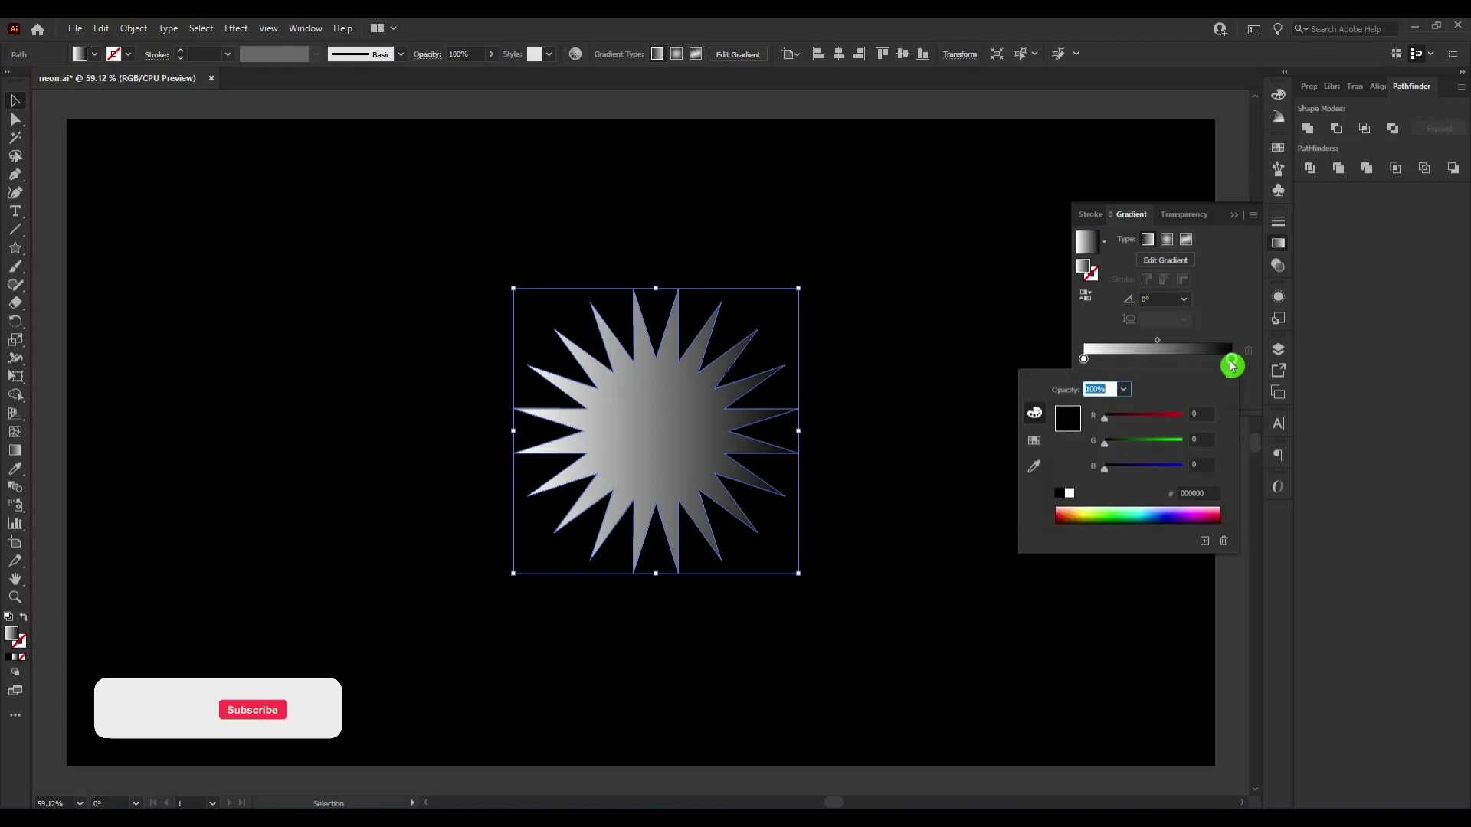
left_click(1157, 512)
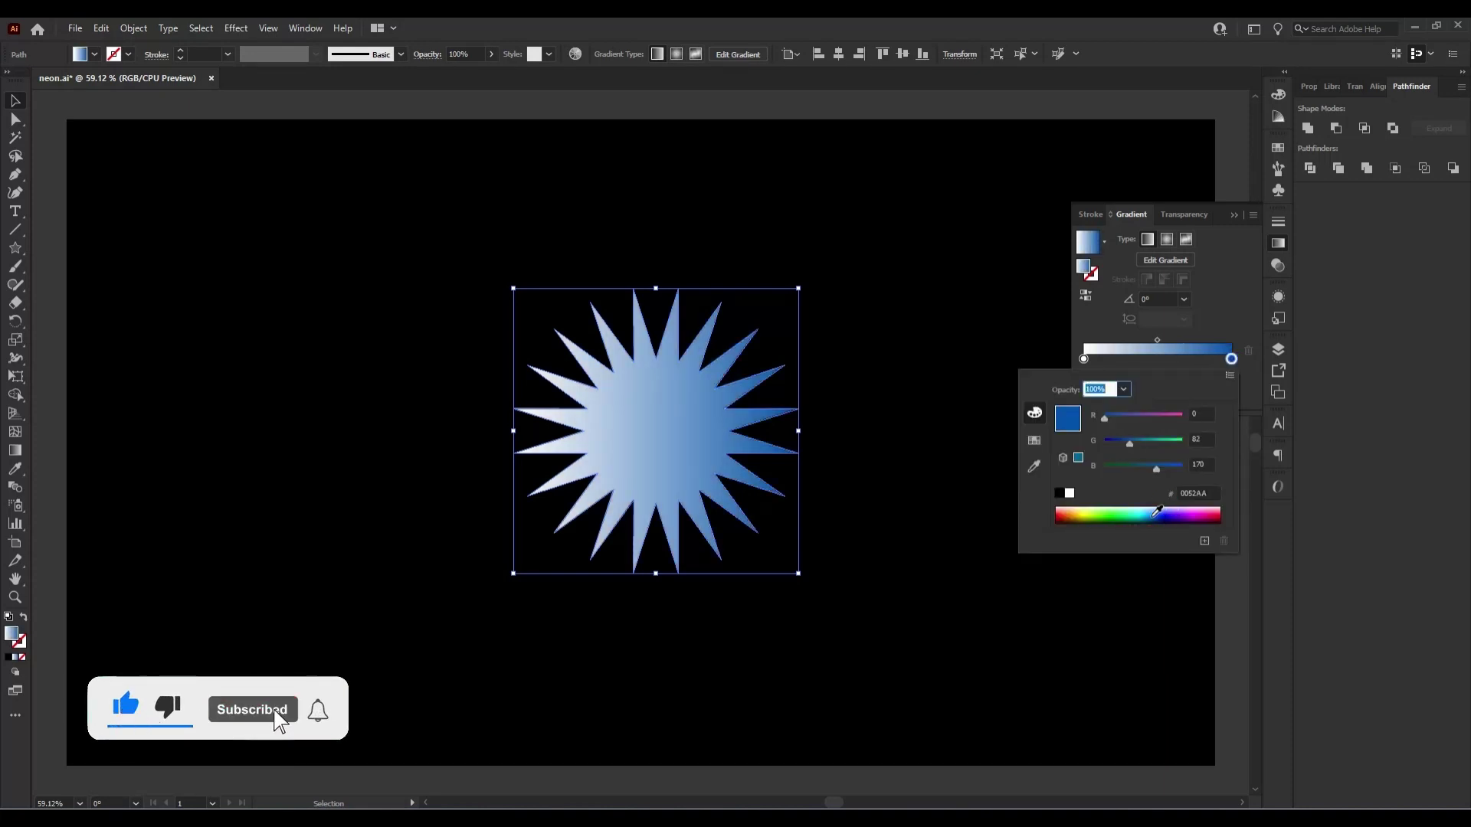
left_click(1047, 404)
left_click(1083, 362)
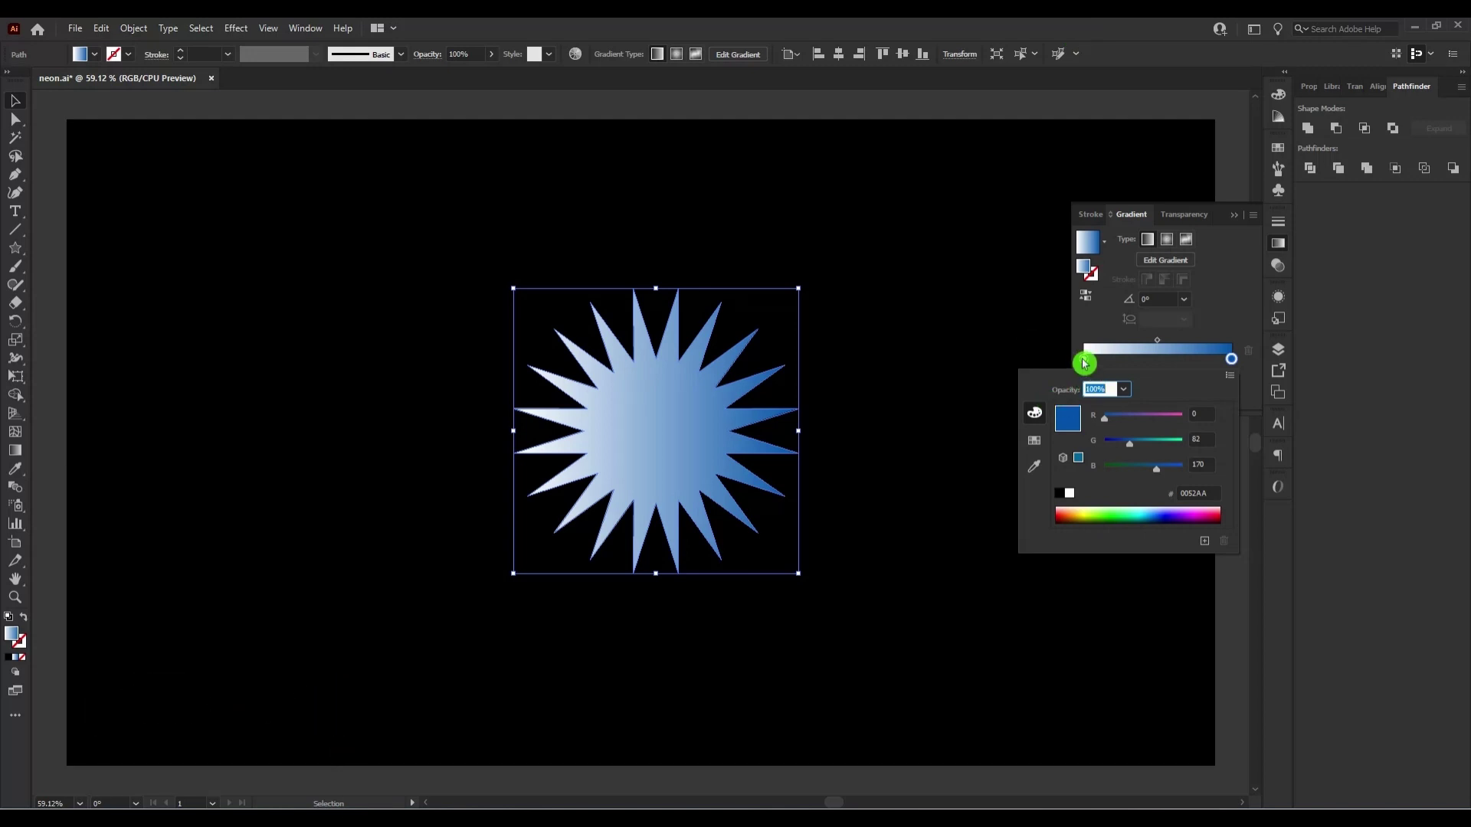
left_click(1083, 362)
double_click(1083, 362)
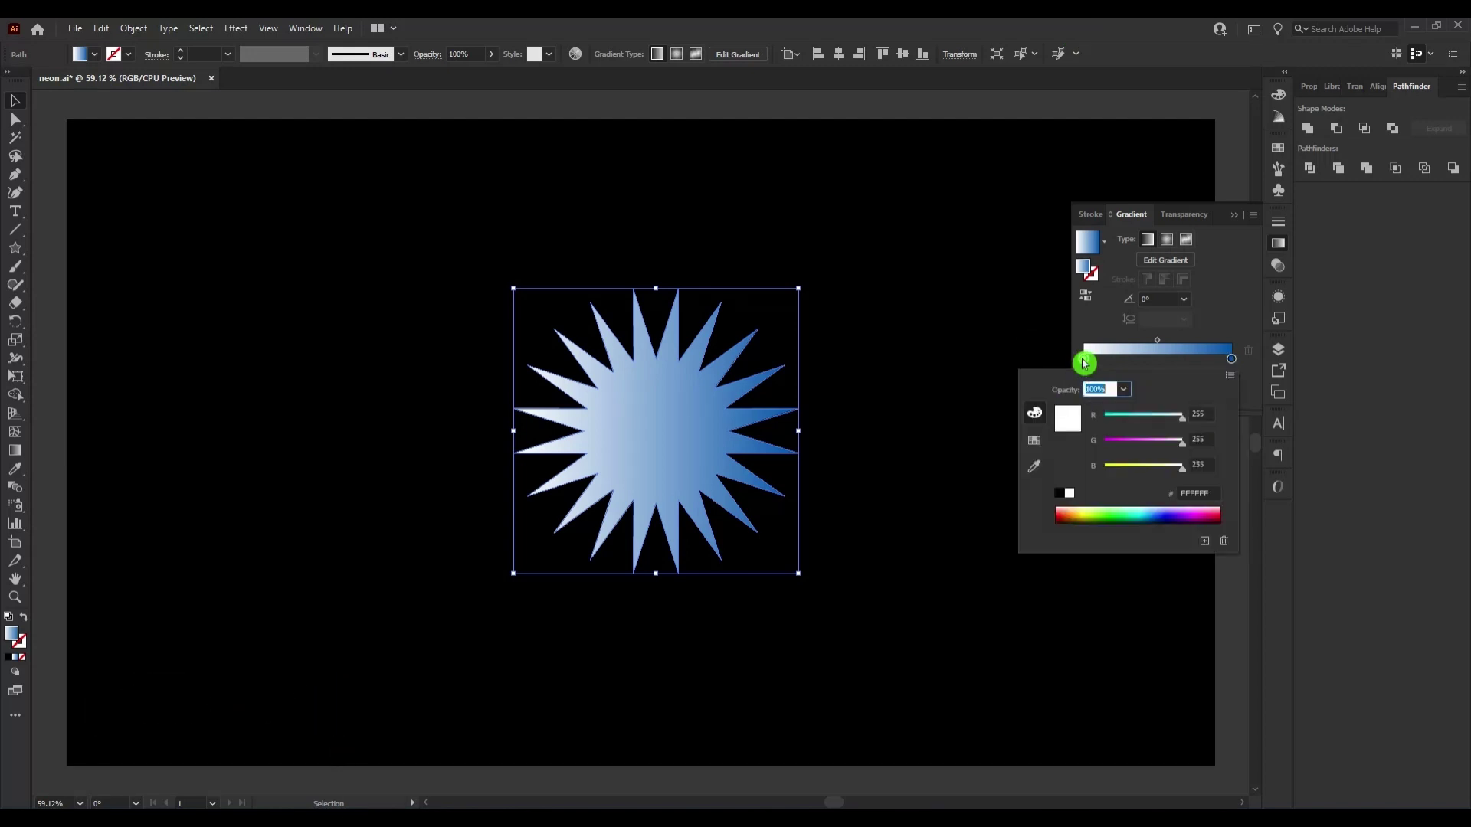
left_click(1092, 509)
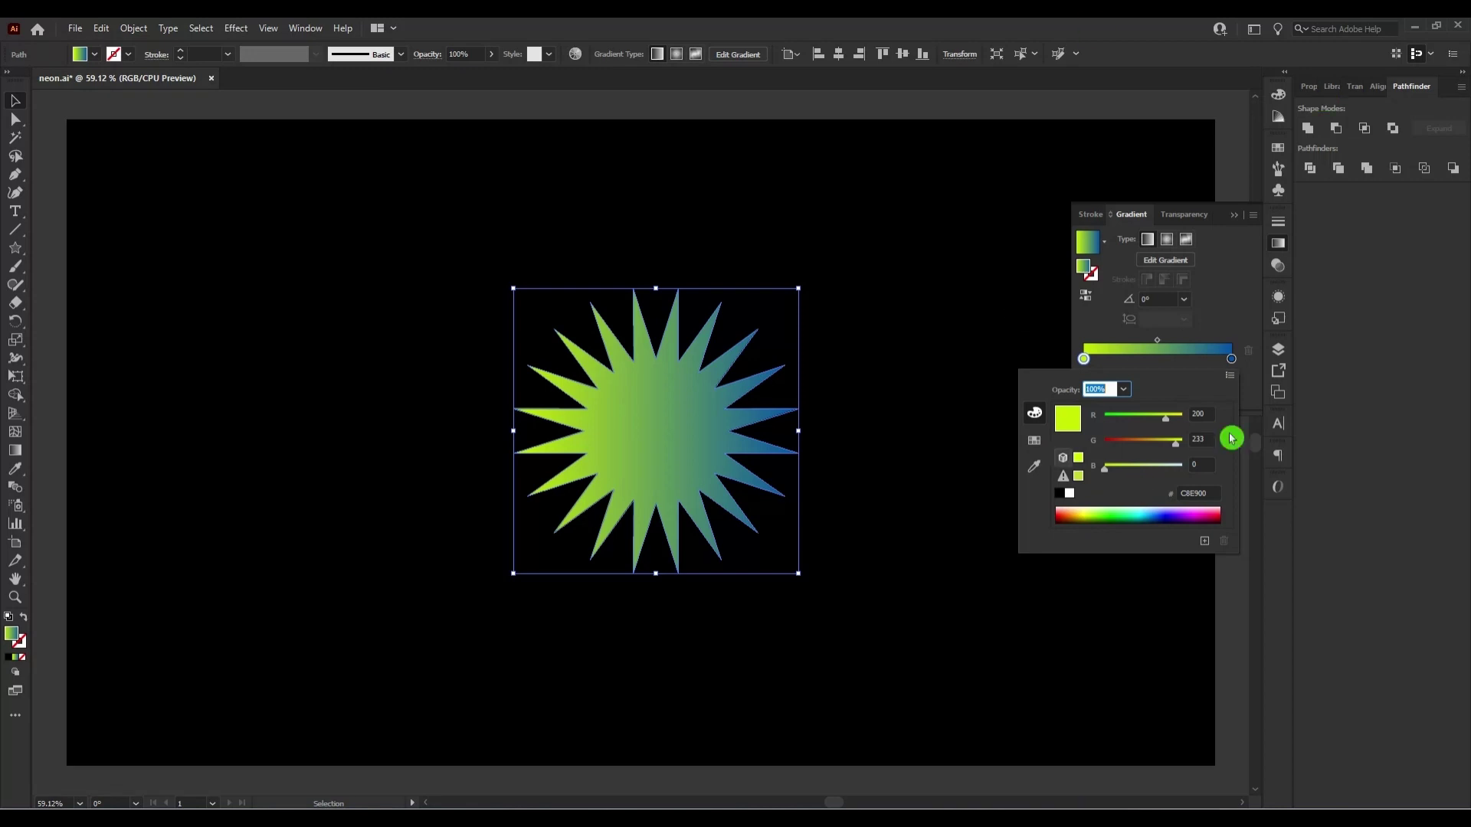
left_click(1171, 244)
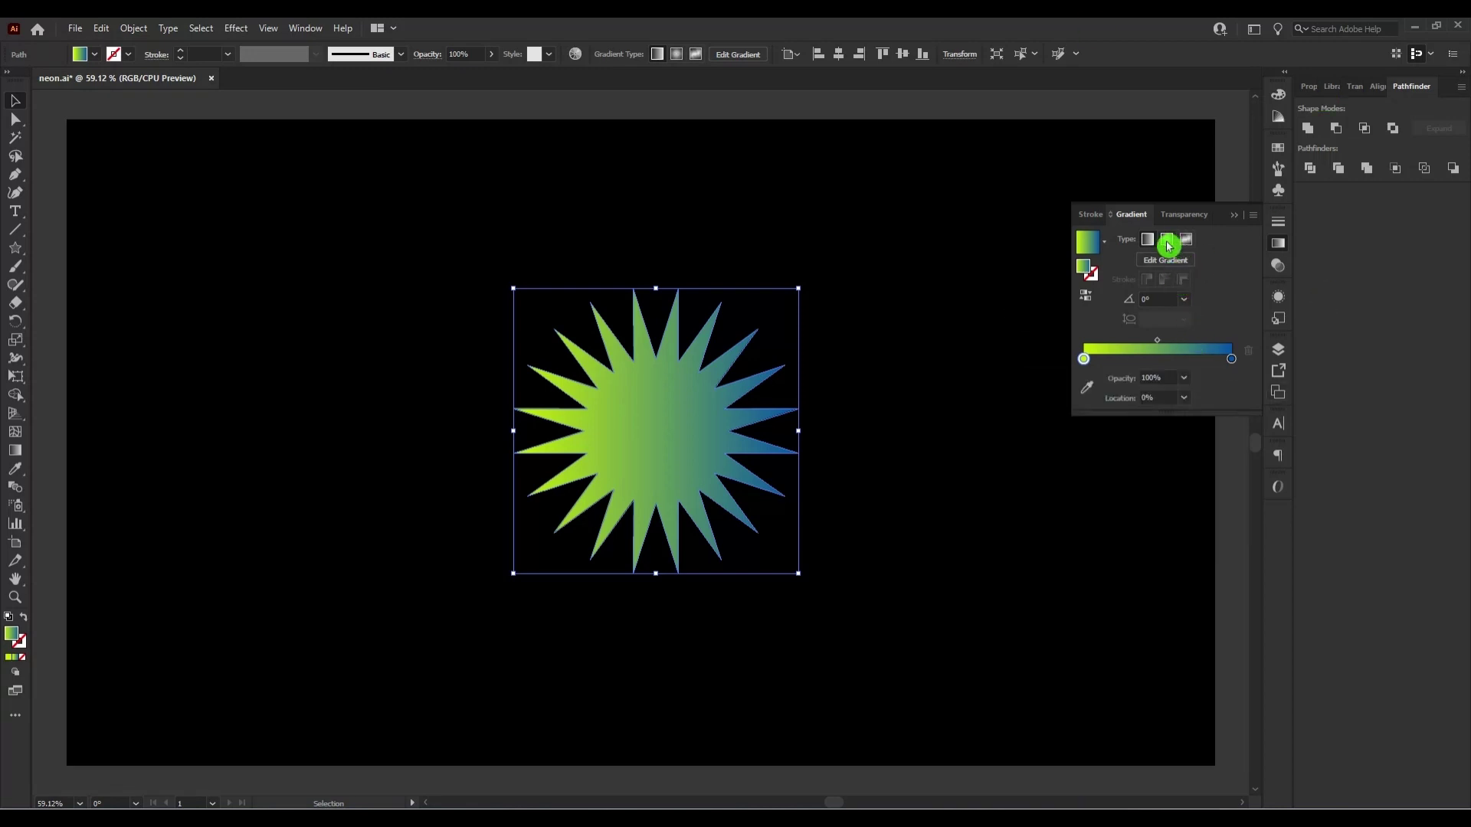
Make the gradient radial and reversed so blue sits at the star's centre
left_click(1167, 240)
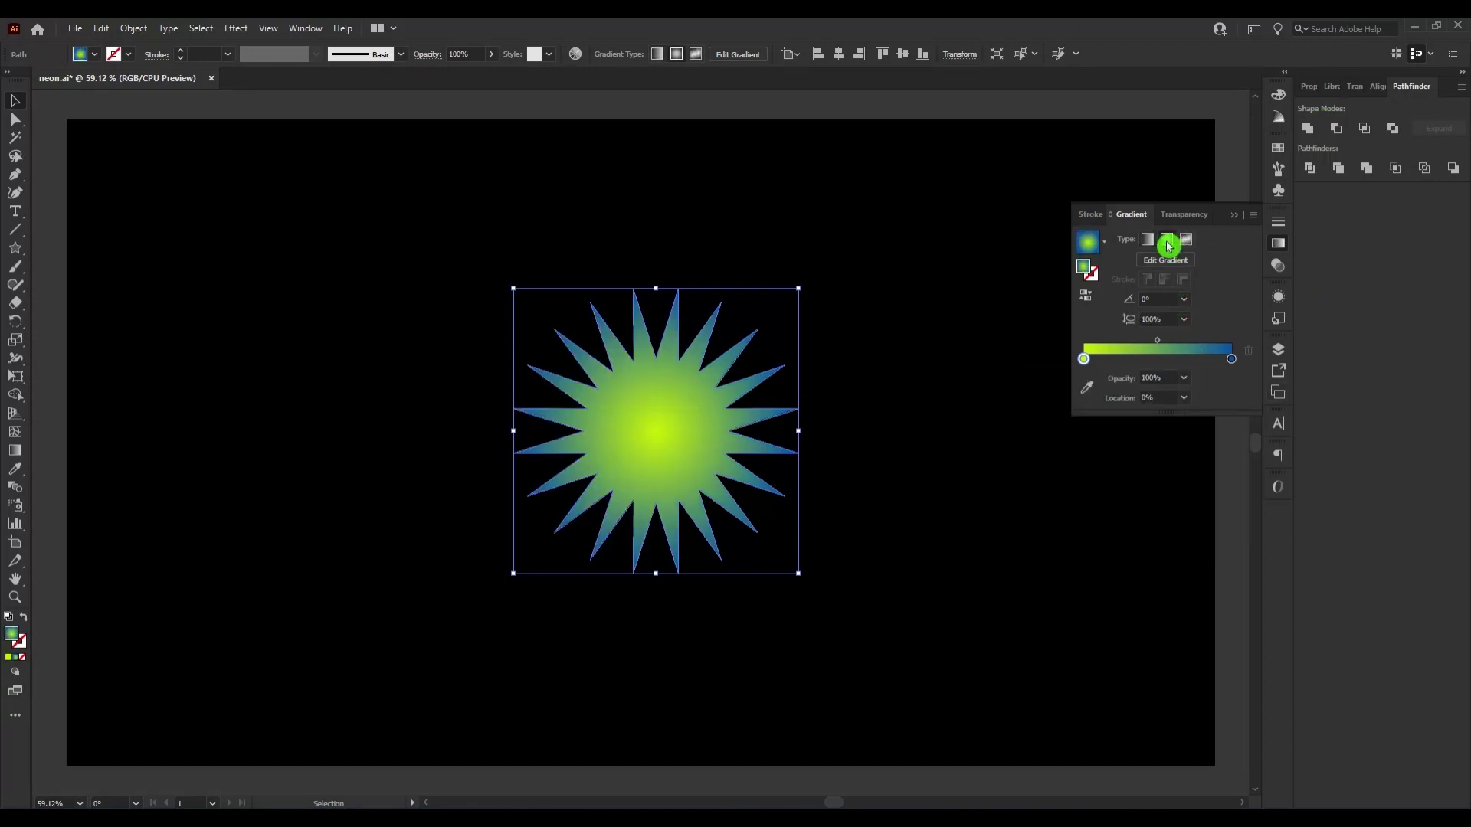
left_click(1085, 297)
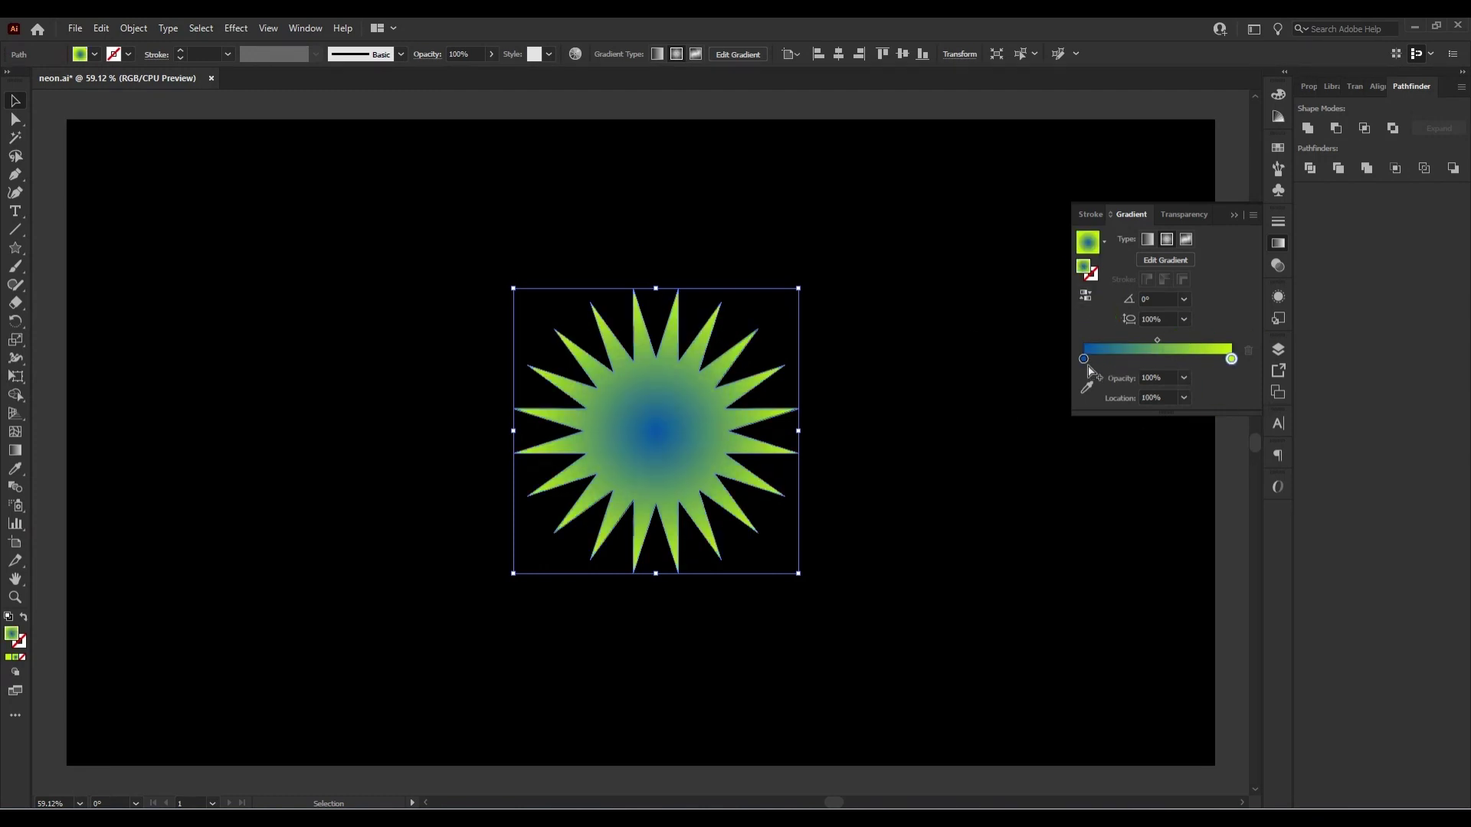
left_click_drag(1089, 366, 1140, 366)
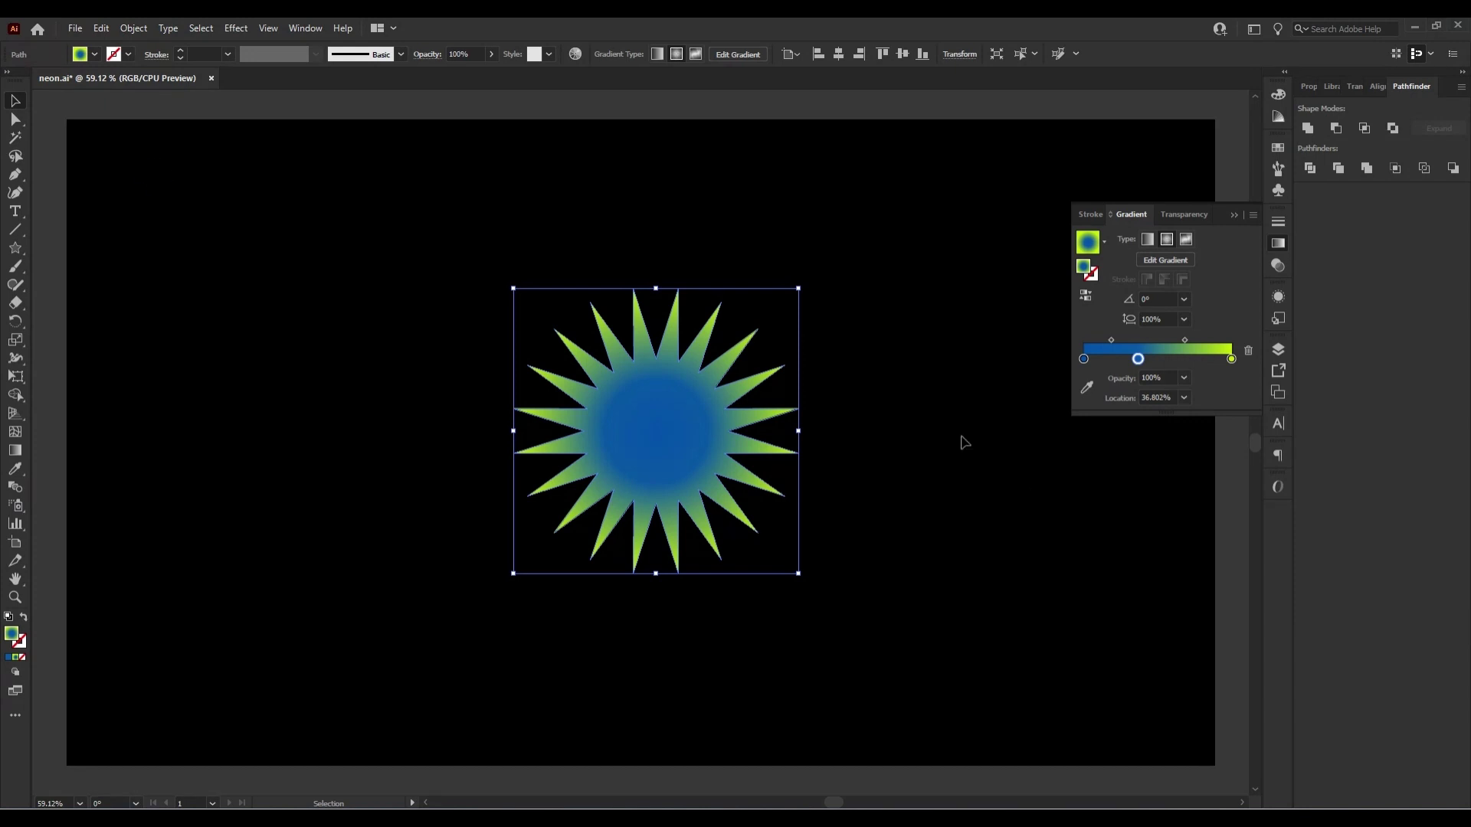
Rearrange the stops and midpoint to widen the blue centre, blue stop at 53.0457%
left_click(1082, 361)
left_click(1247, 352)
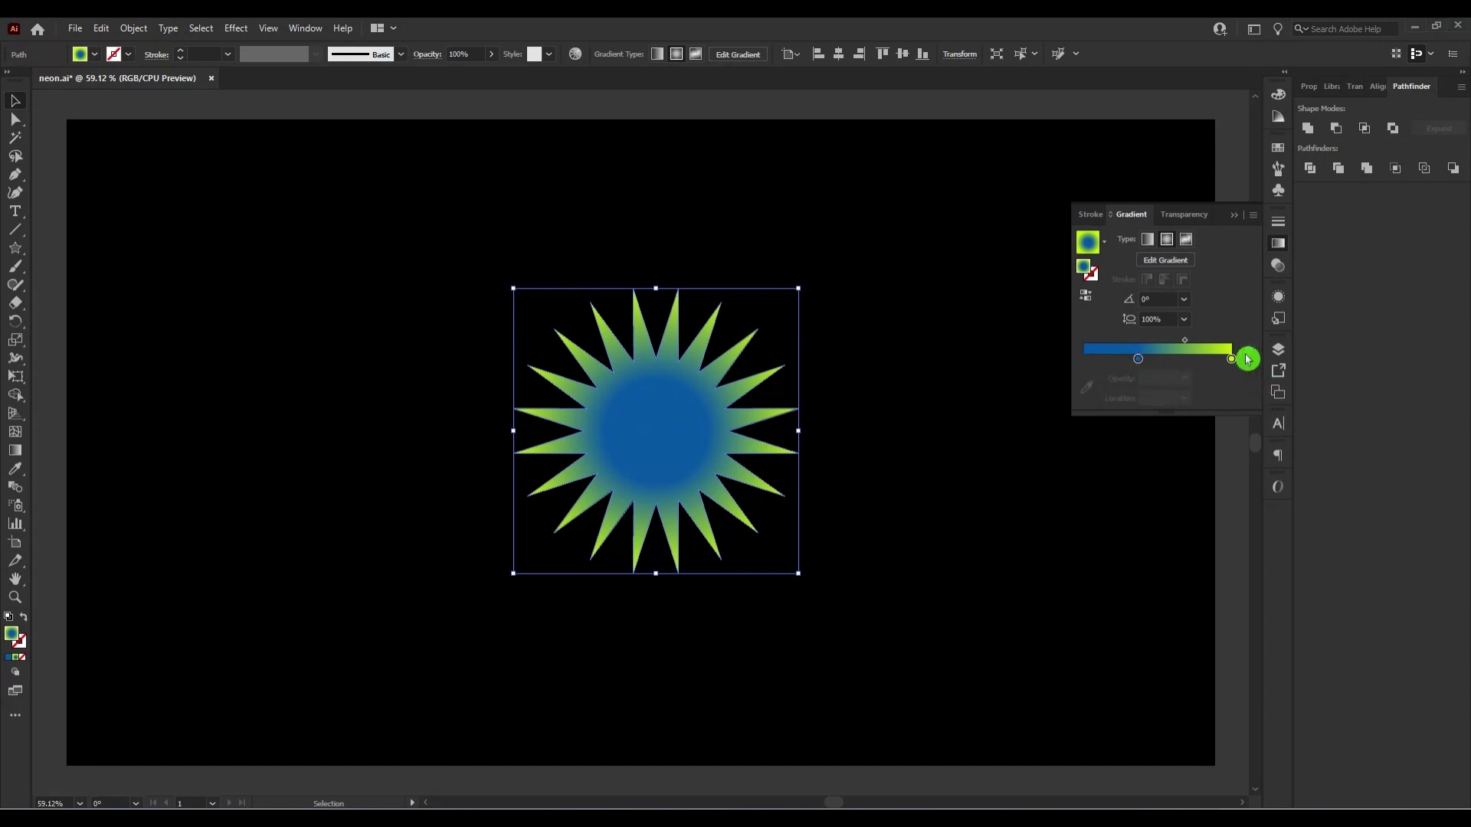
left_click_drag(1185, 341, 1192, 344)
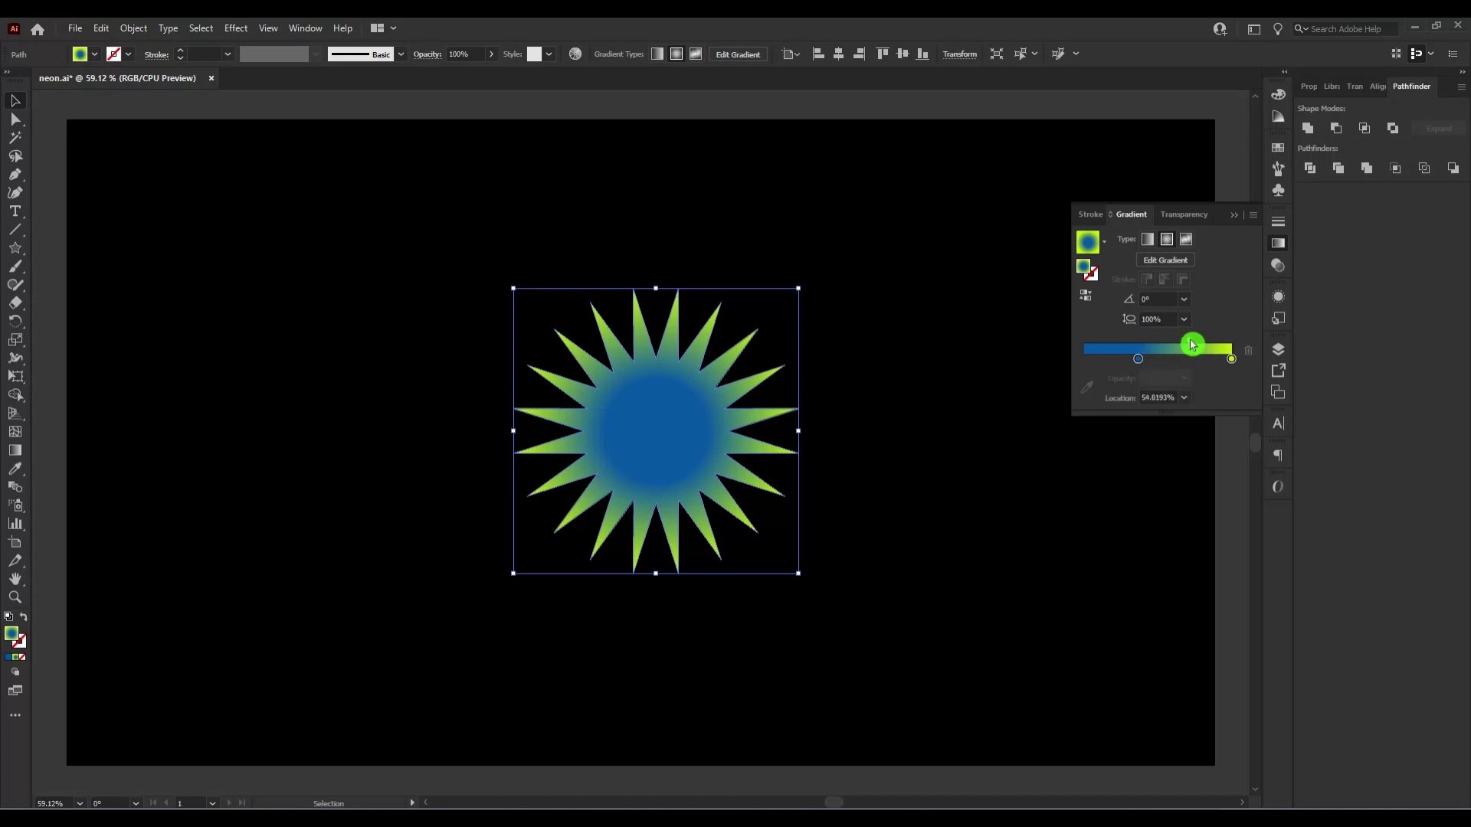
left_click(1147, 362)
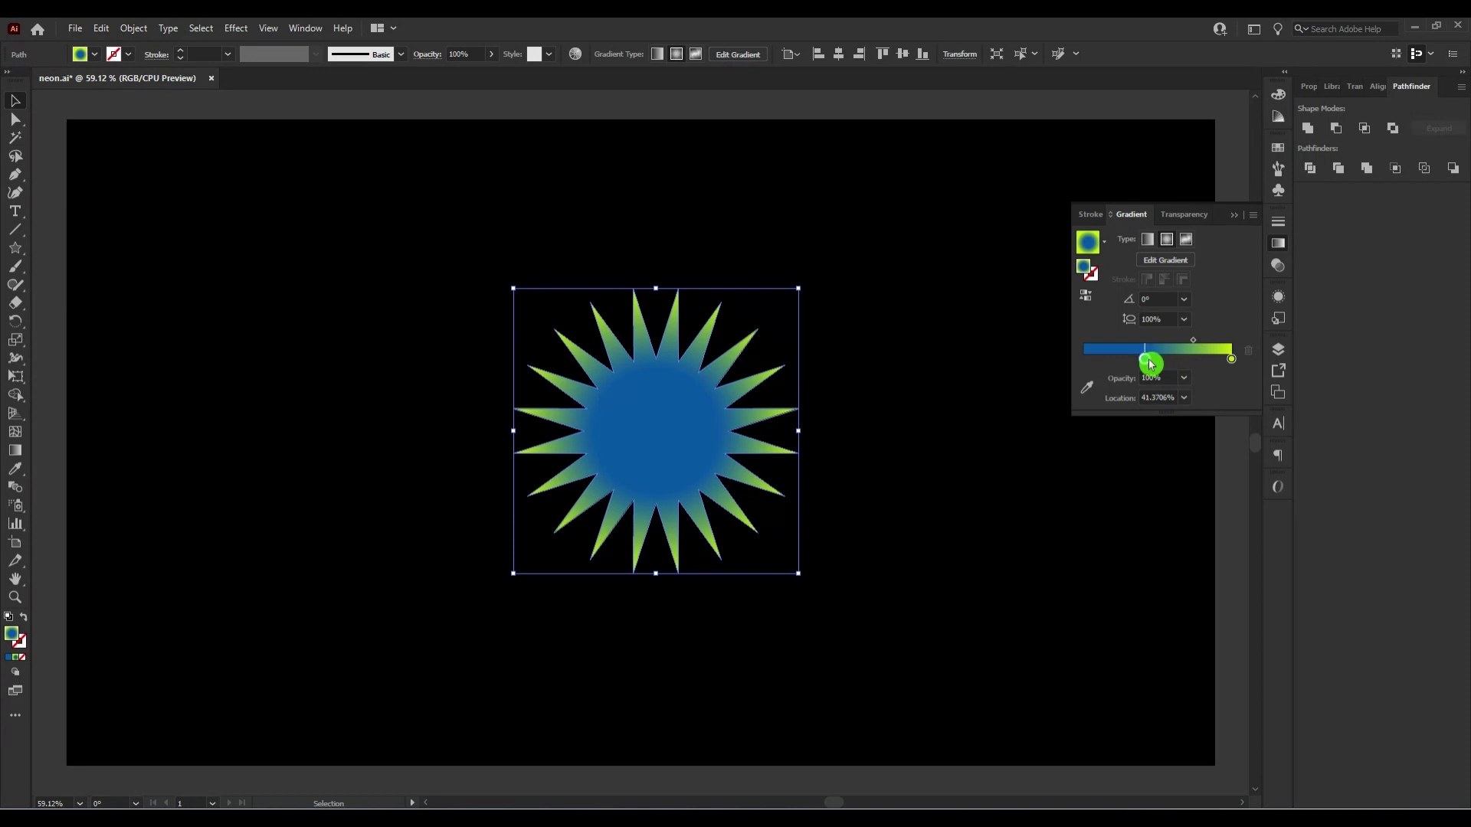
left_click(1195, 347)
left_click_drag(1195, 347, 1168, 363)
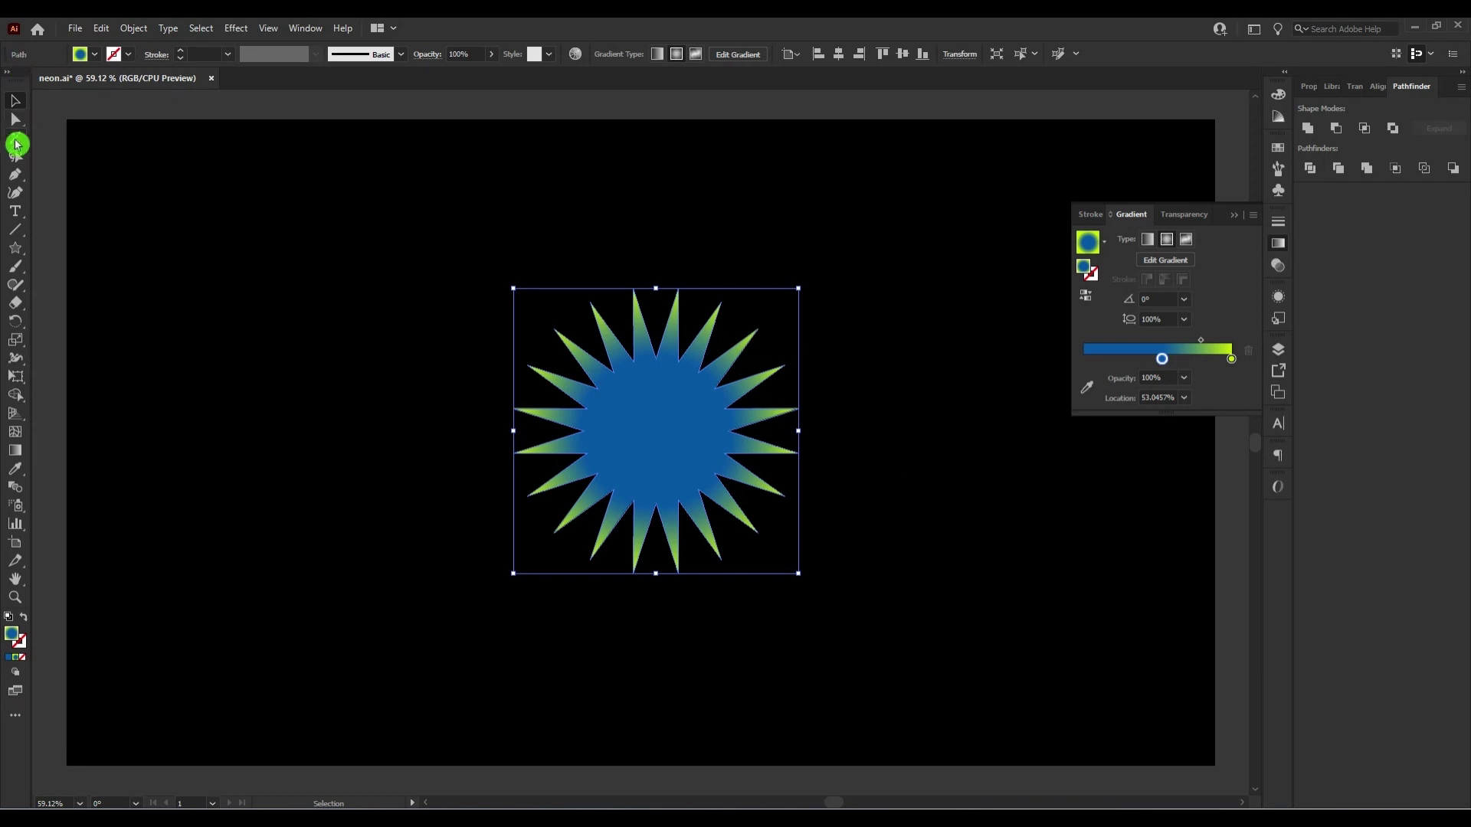
Round the star's points to about 4.14 px, then reselect the whole starburst
left_click(16, 120)
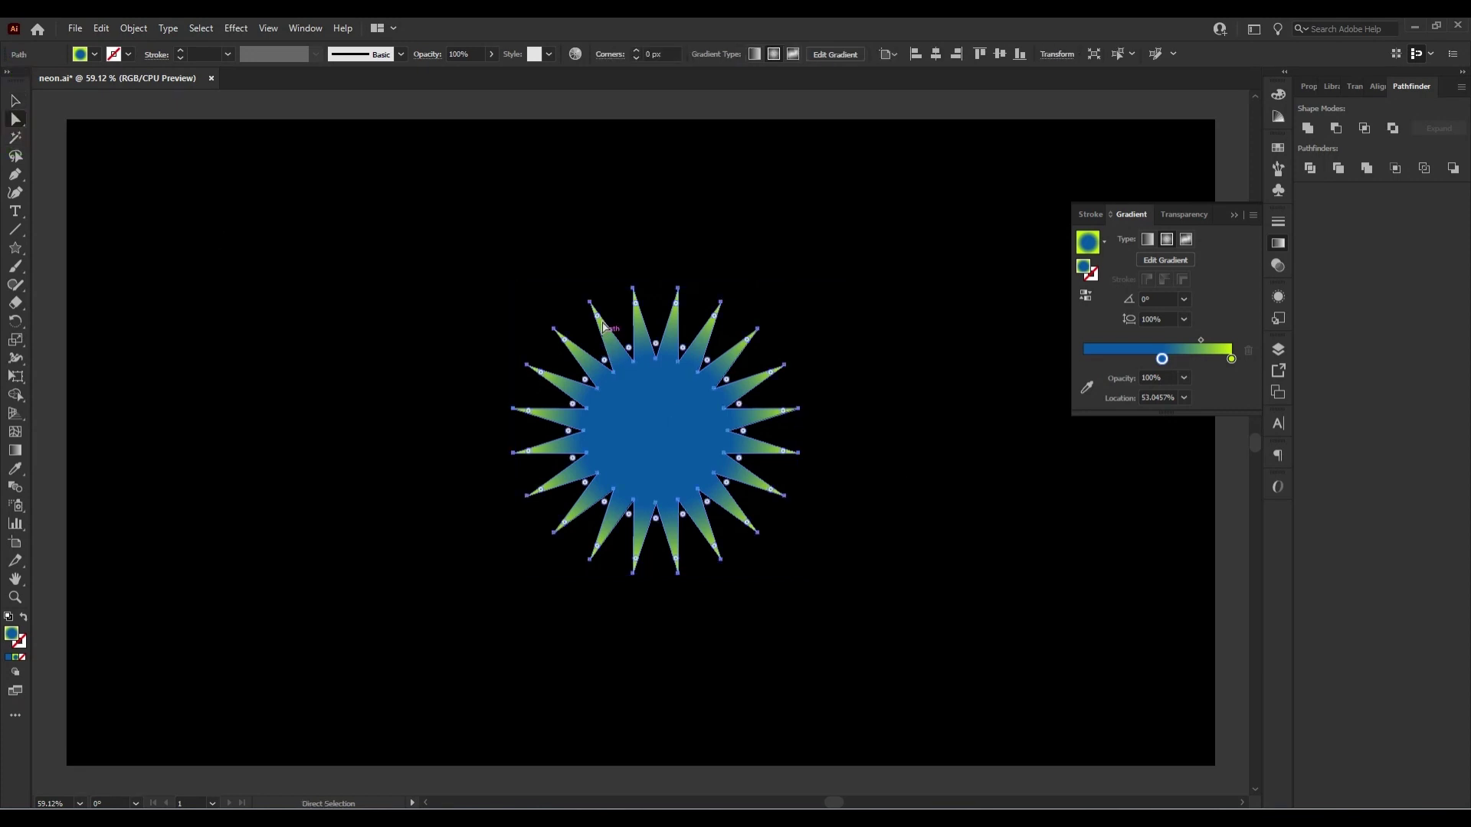
left_click_drag(598, 321, 599, 322)
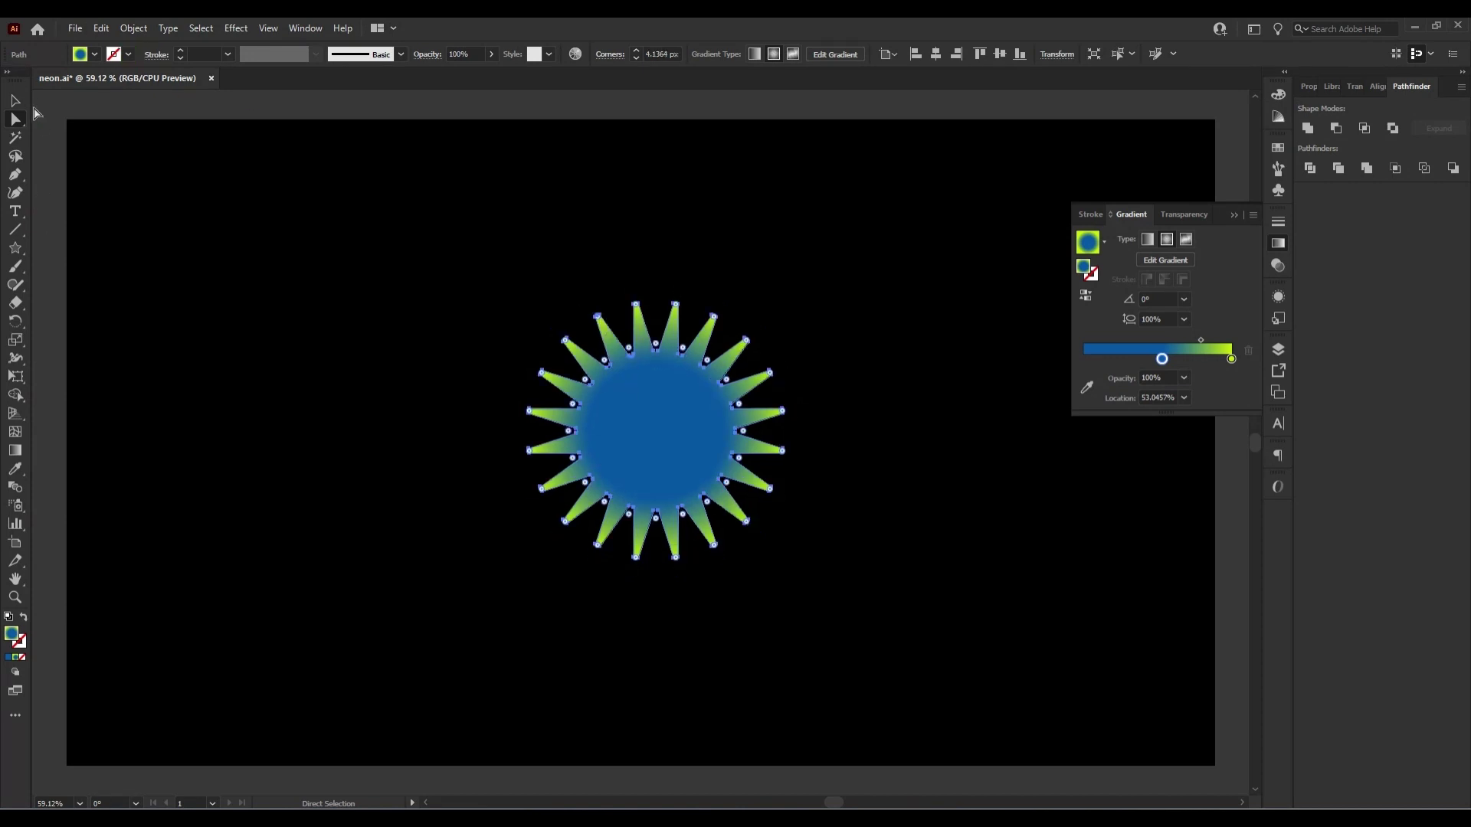
left_click(15, 100)
left_click(375, 443)
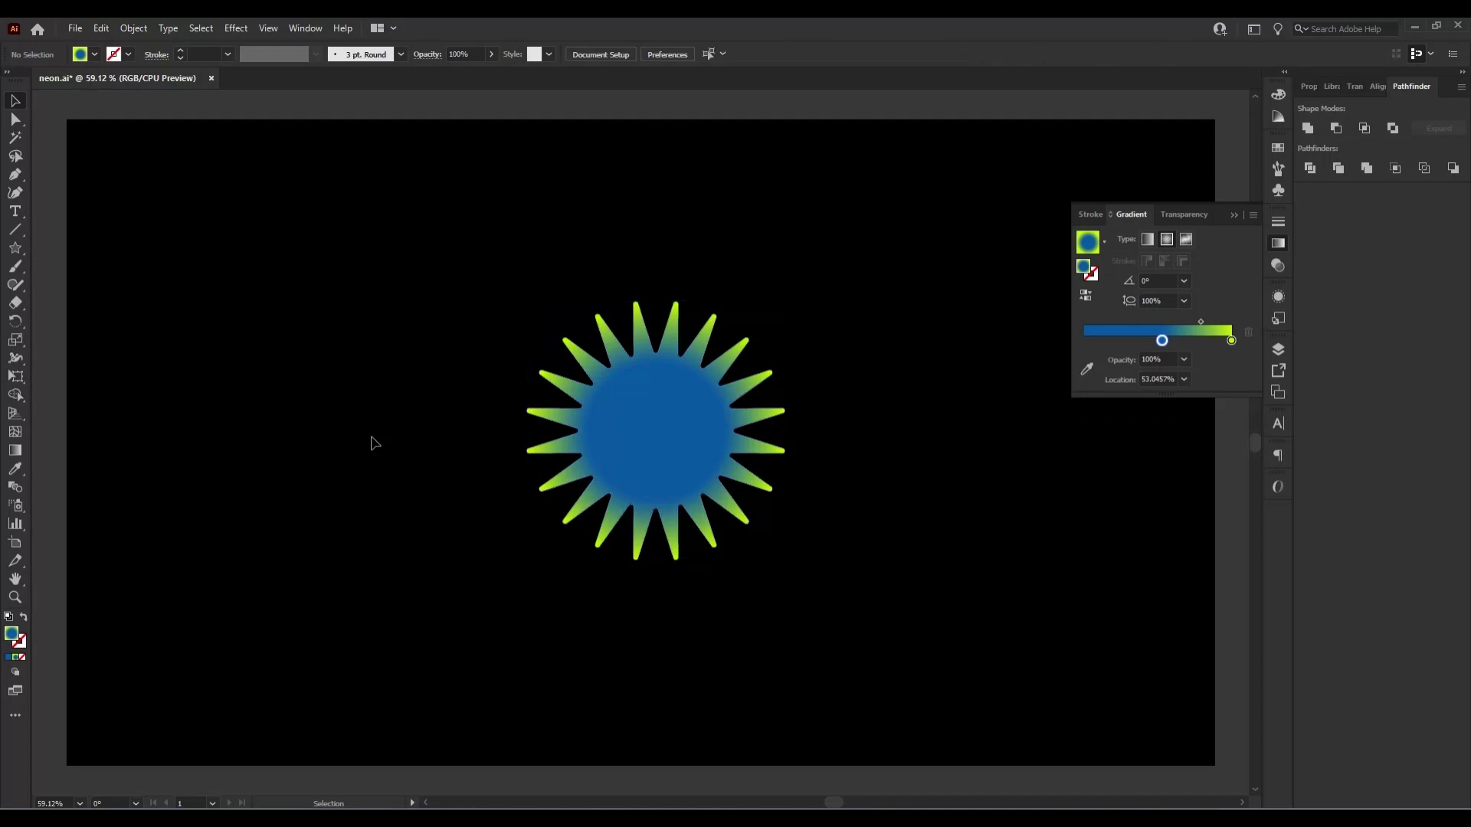
left_click(620, 406)
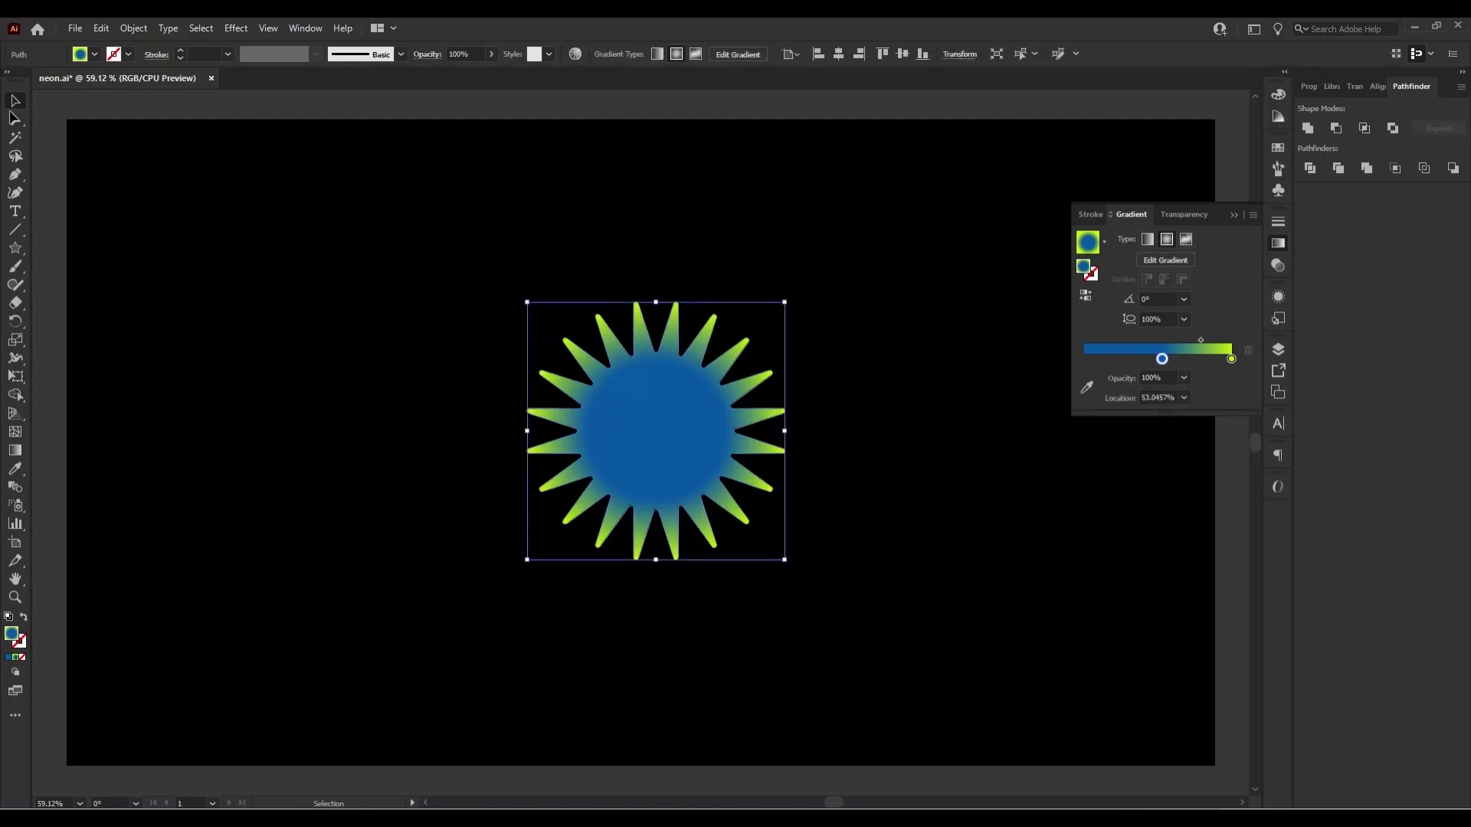
Paste an in-place copy of the starburst and shrink it to a 21 px centre star
left_click(100, 28)
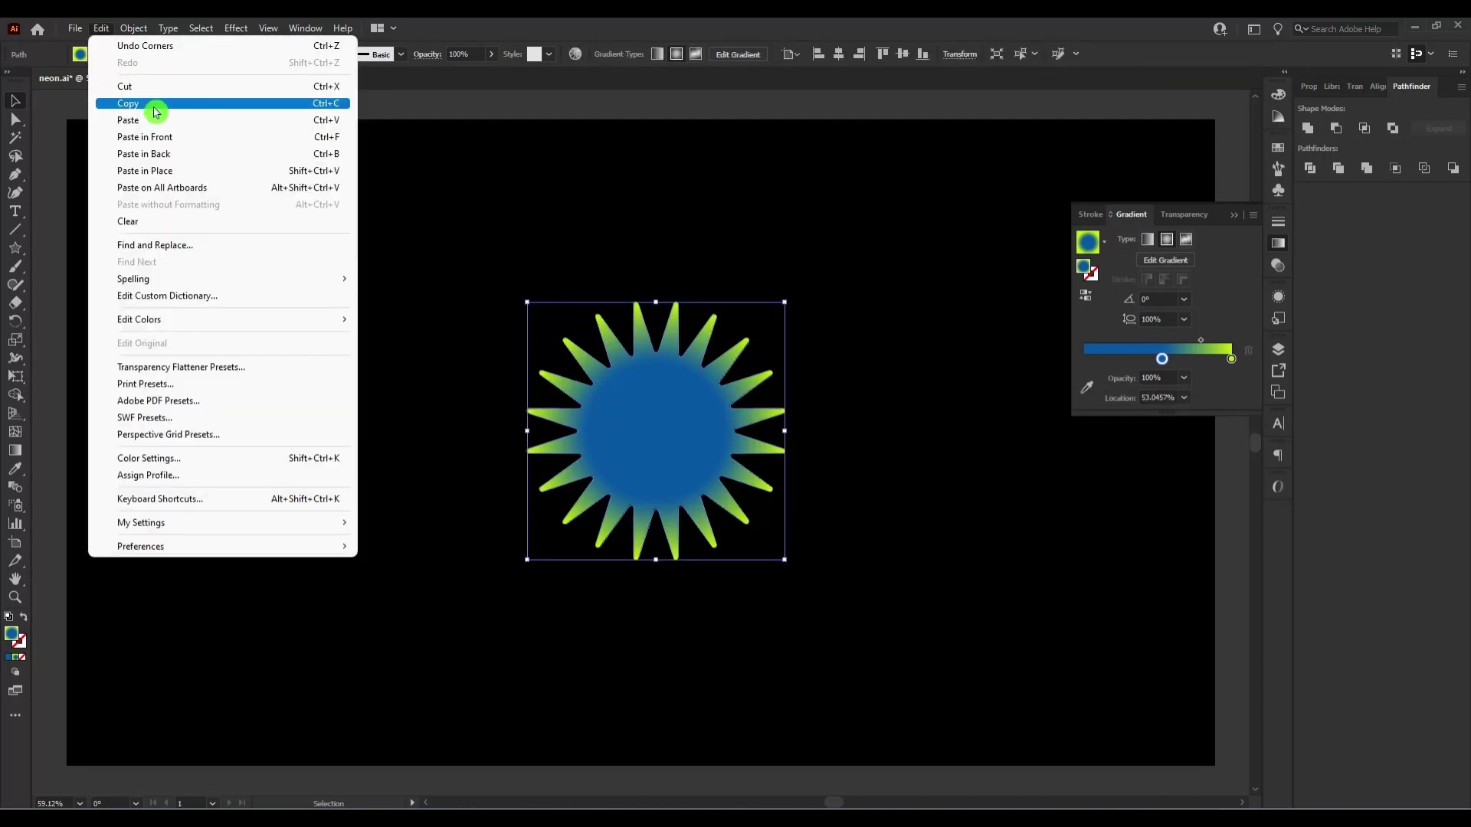
left_click(128, 103)
left_click(101, 27)
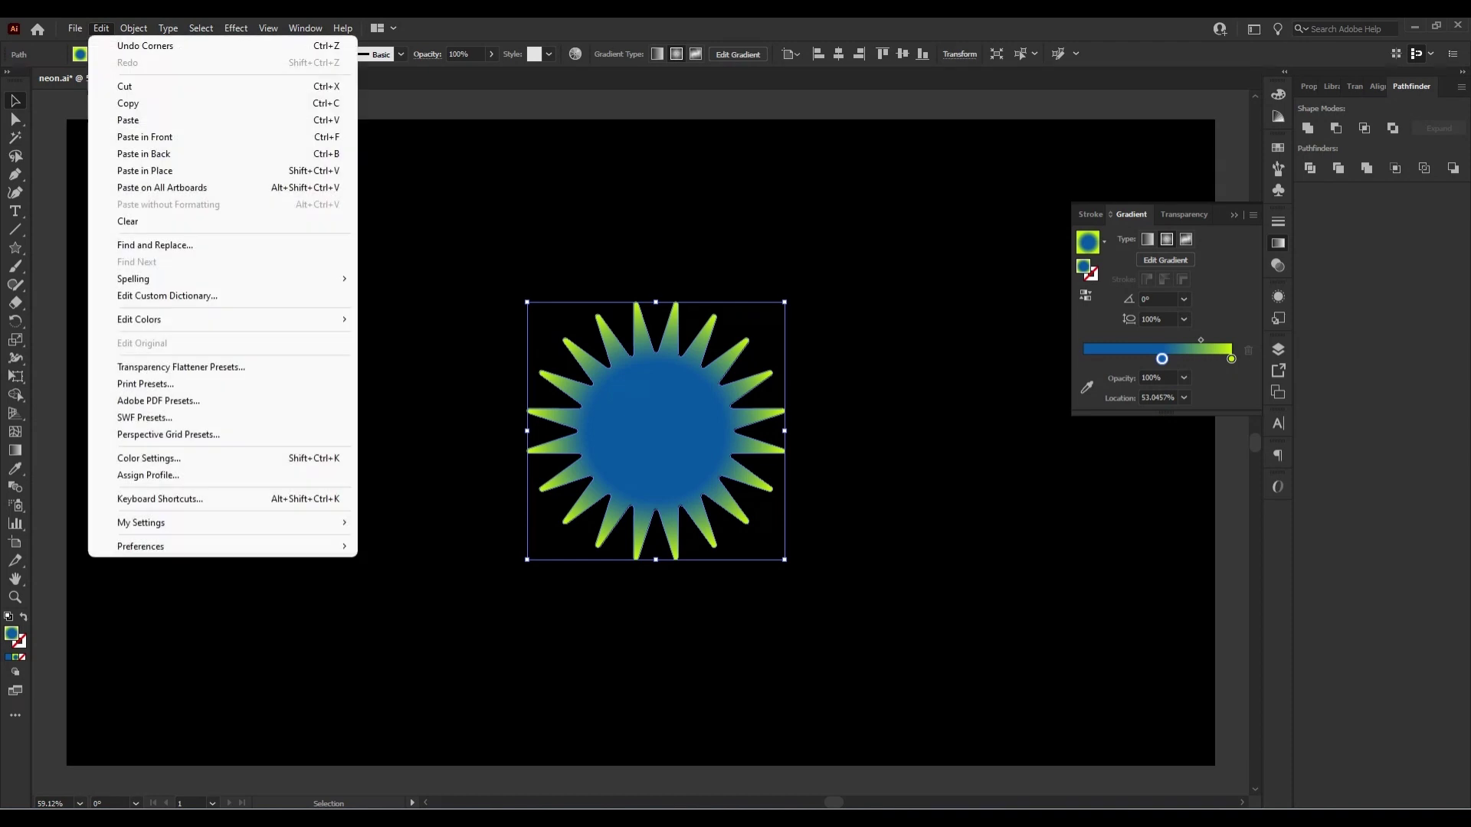
left_click(194, 173)
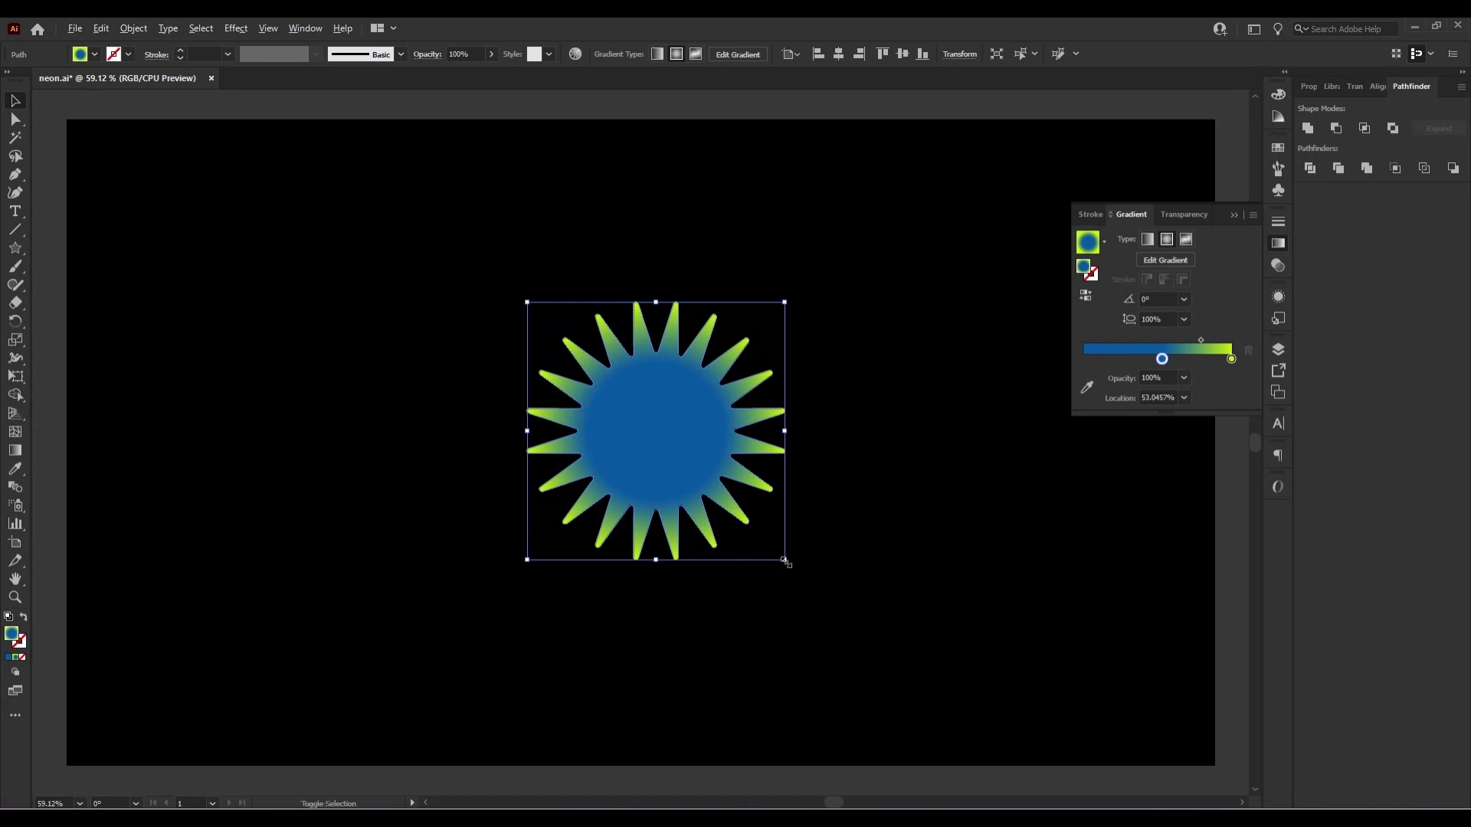
left_click_drag(784, 561, 663, 458)
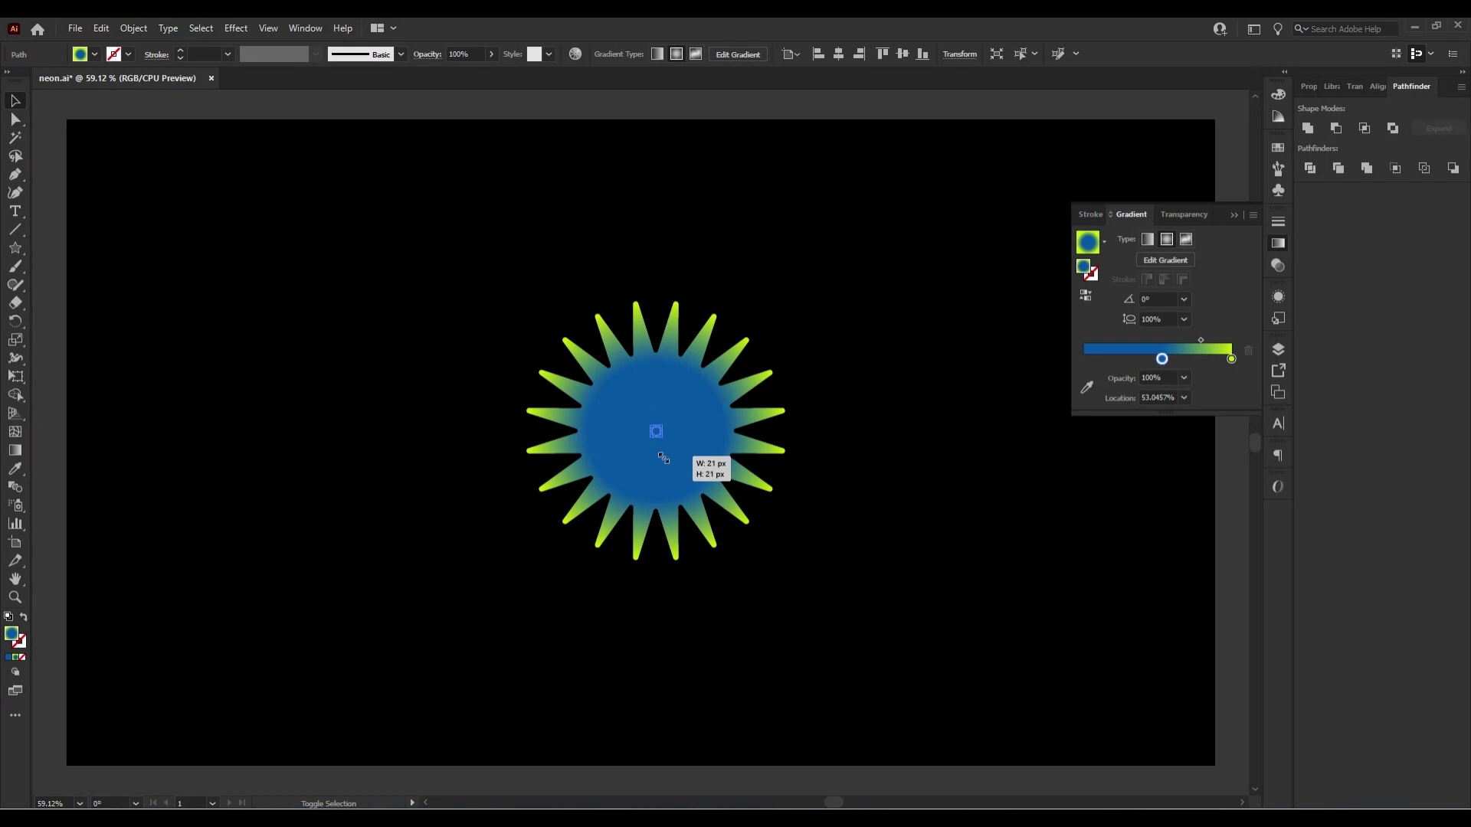
left_click_drag(662, 457, 663, 458)
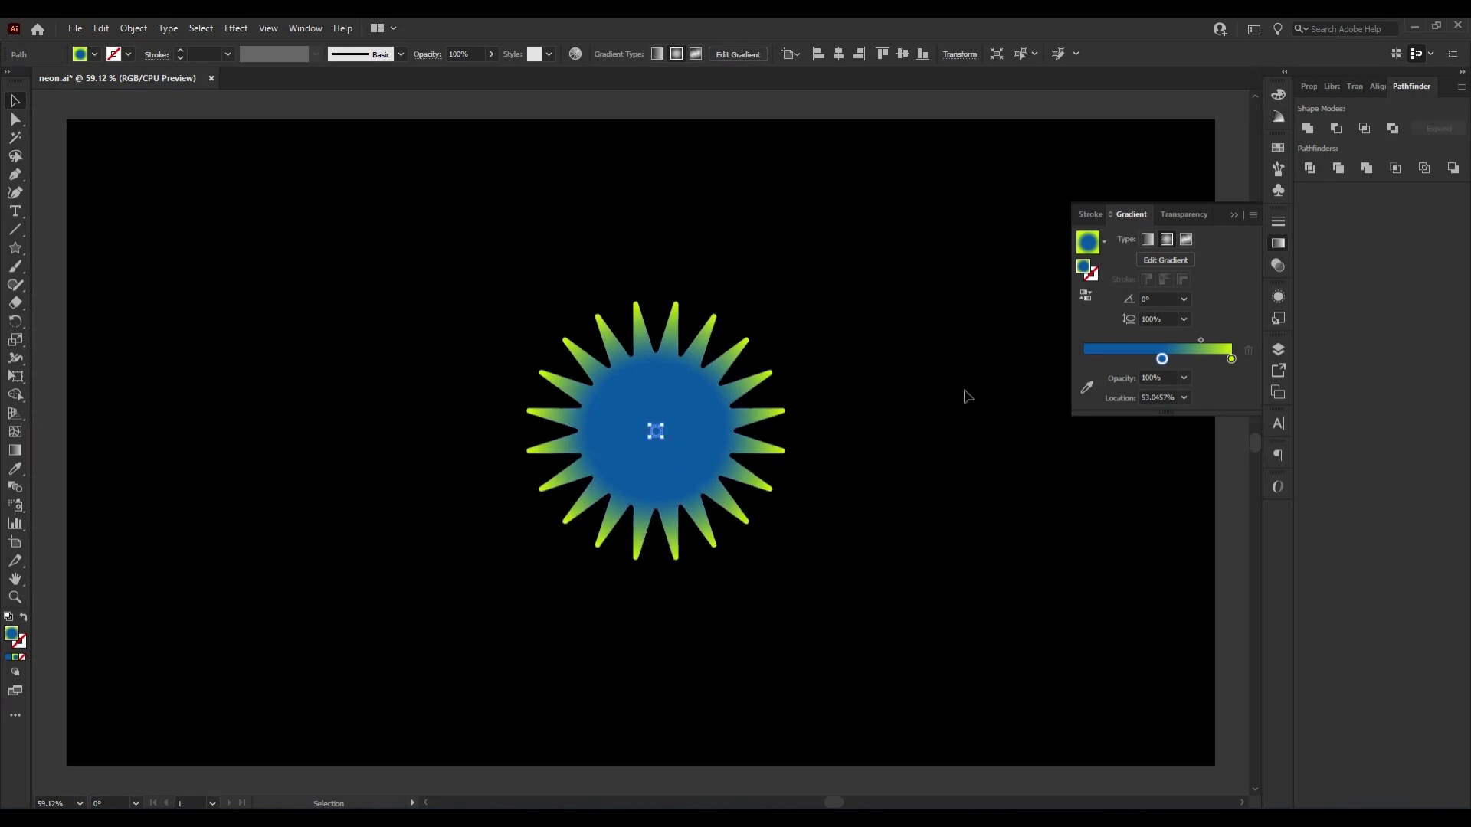
Reposition the tiny star's gradient stops, moving the lime stop to the left
left_click(1102, 244)
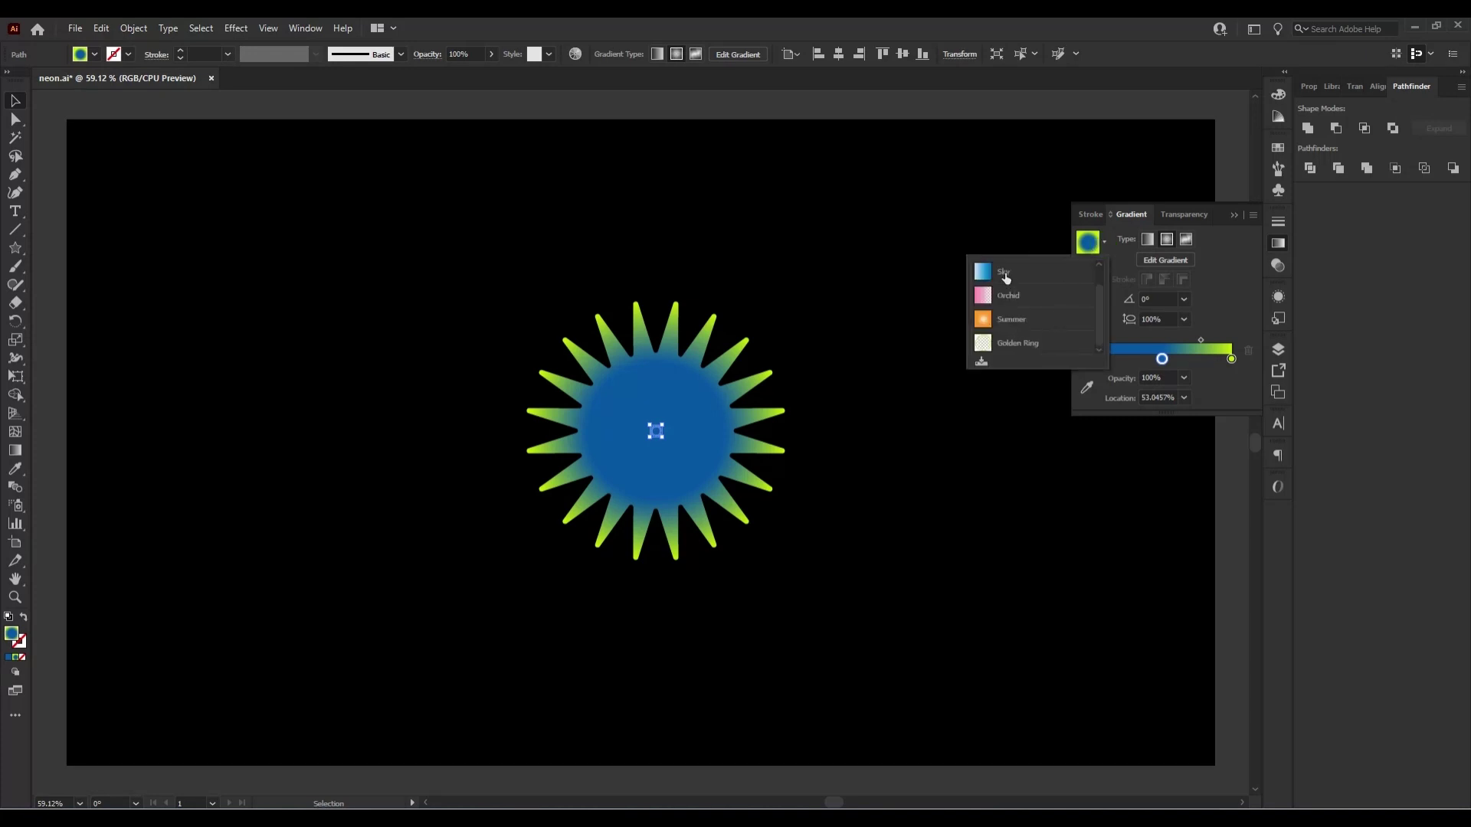
scroll(1025, 344, "up", 1)
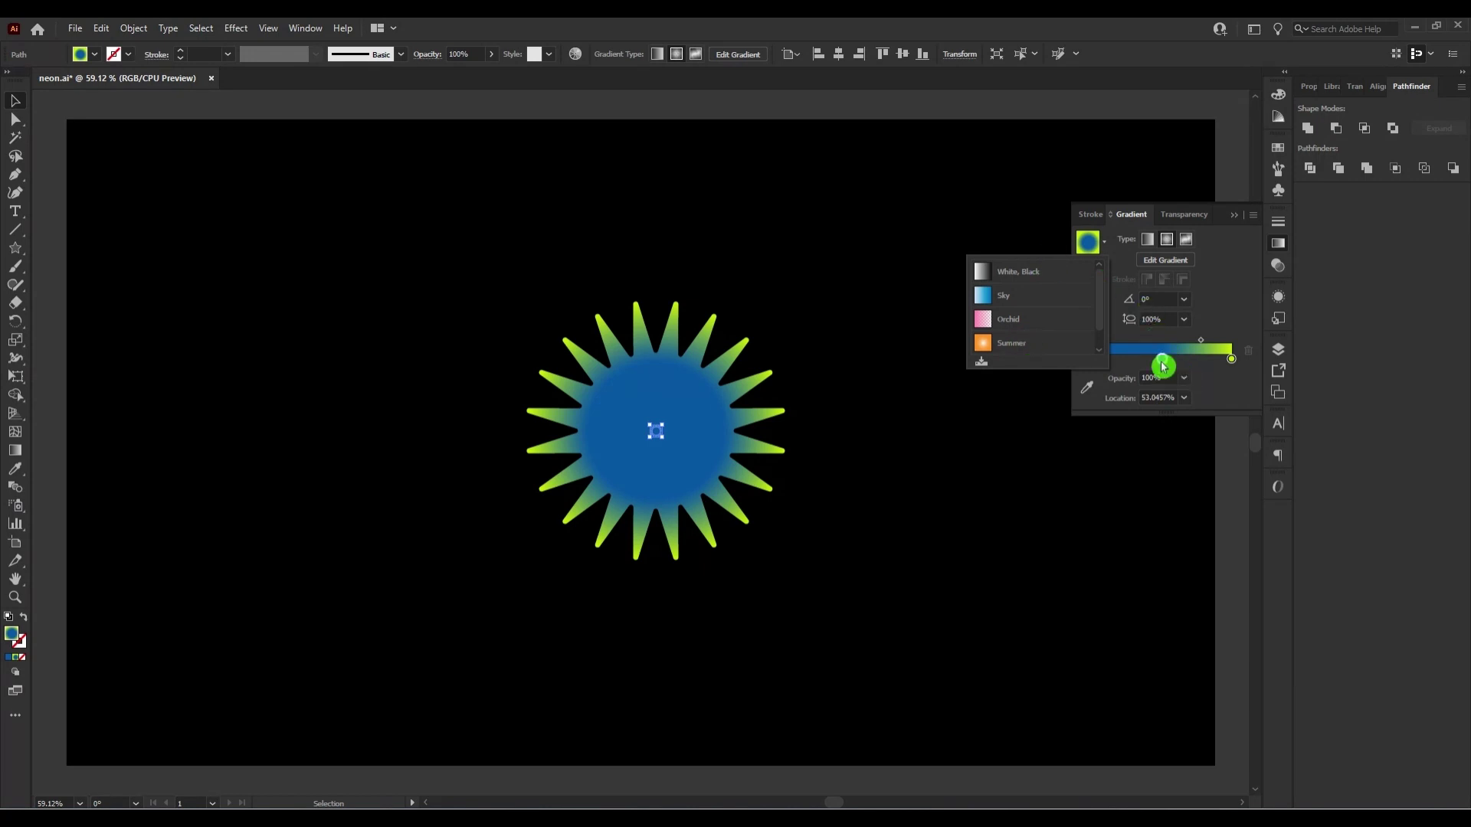
left_click(1107, 456)
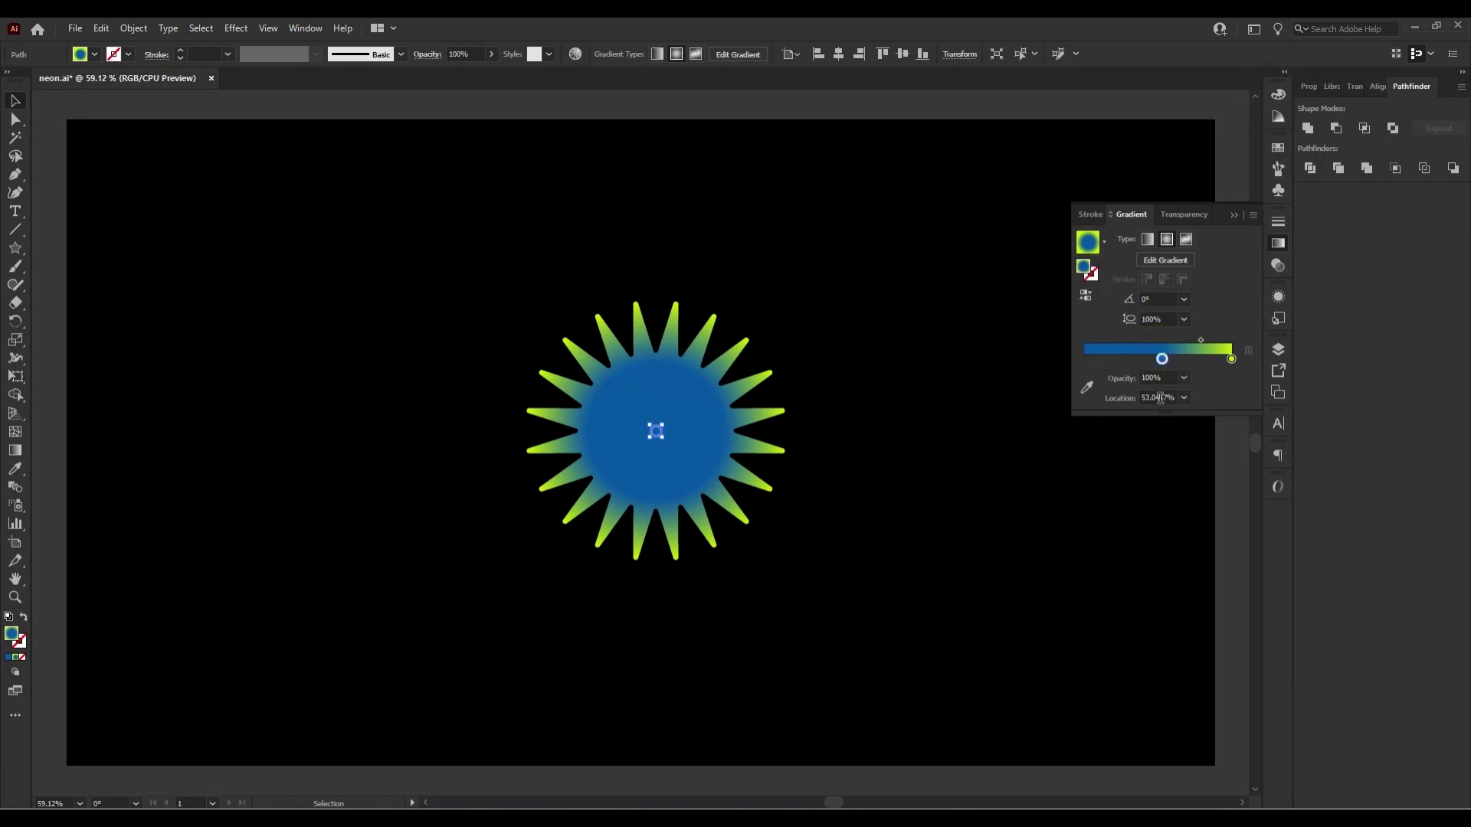
left_click(1233, 365)
mouse_move(1232, 365)
left_mouse_down()
mouse_move(1142, 367)
mouse_move(1261, 373)
left_mouse_up()
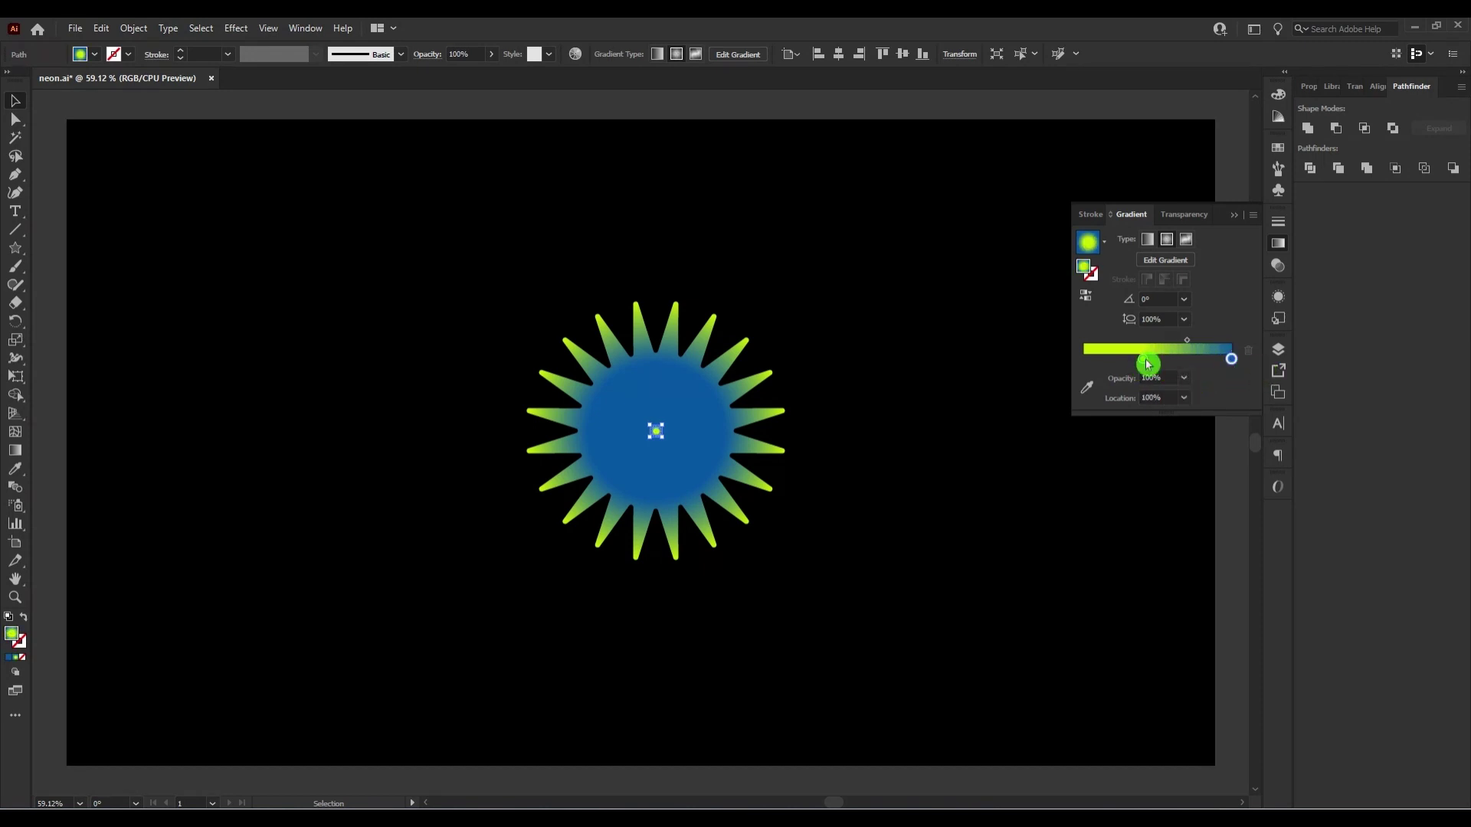
left_click_drag(1143, 360, 1175, 368)
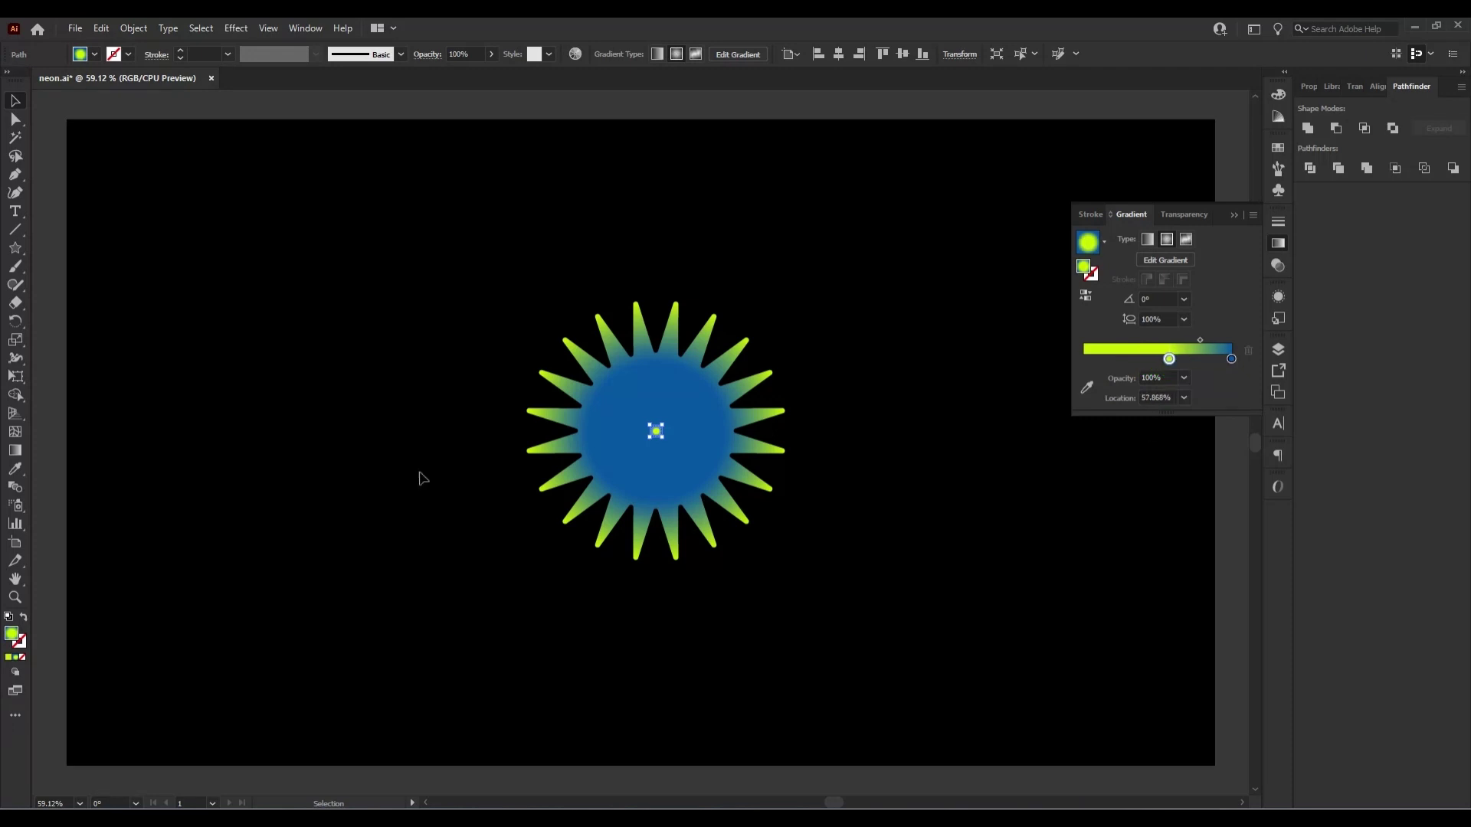
Change the blue stop to pale yellow #FFEF6A and collapse the Gradient panel
double_click(1231, 359)
left_click(1064, 439)
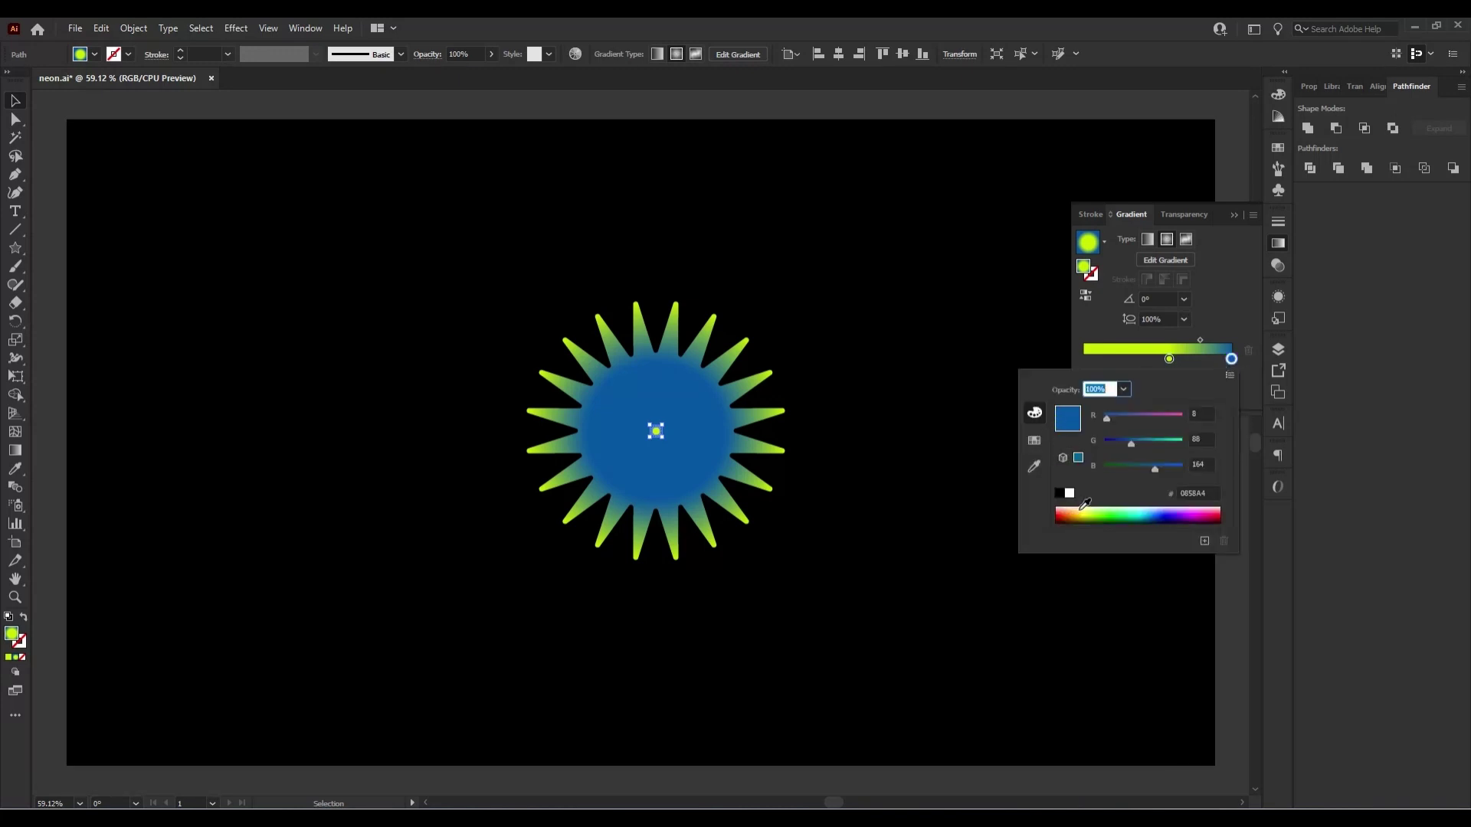
left_click(1083, 507)
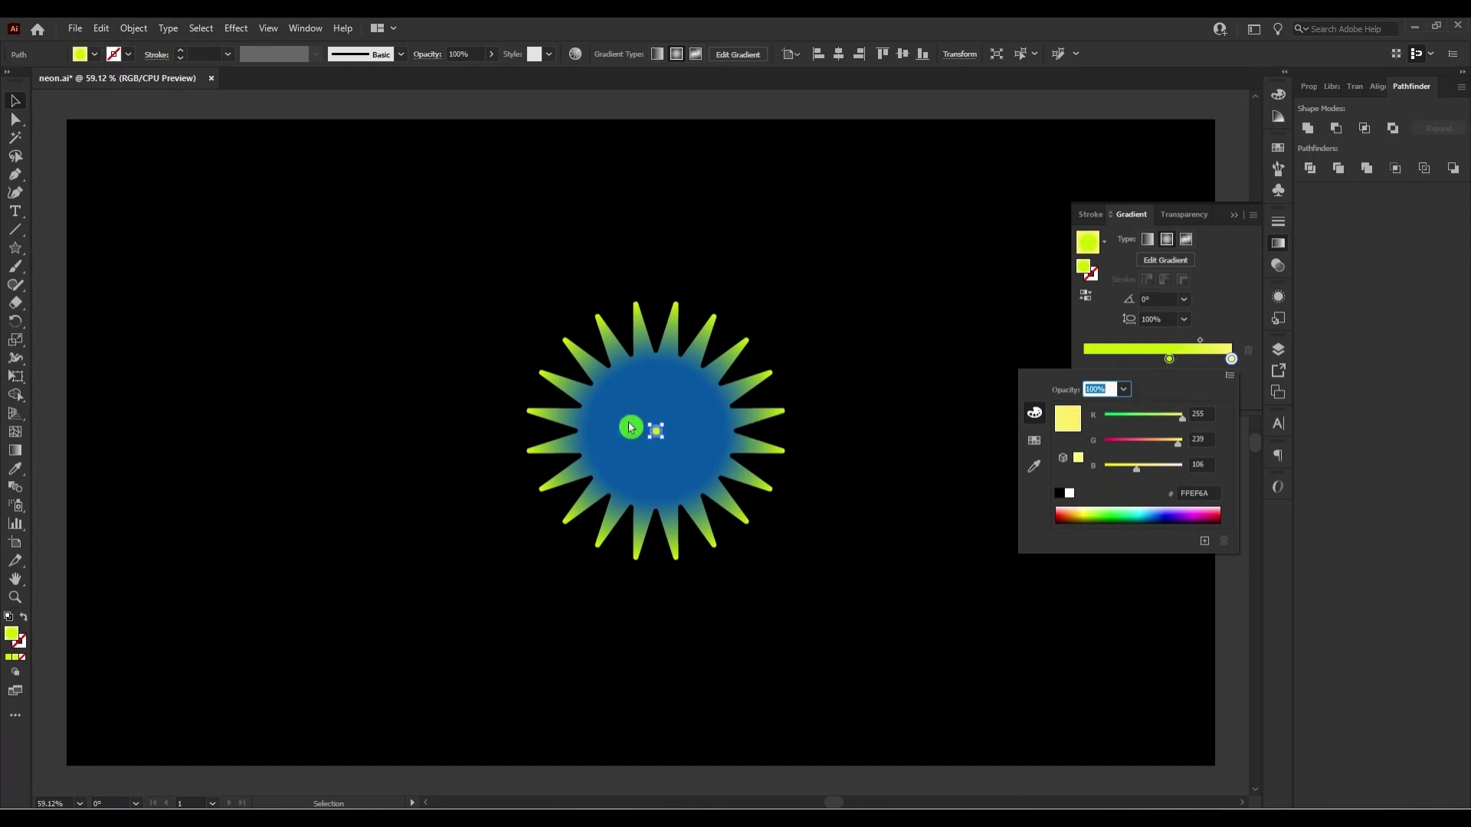
left_click(1239, 212)
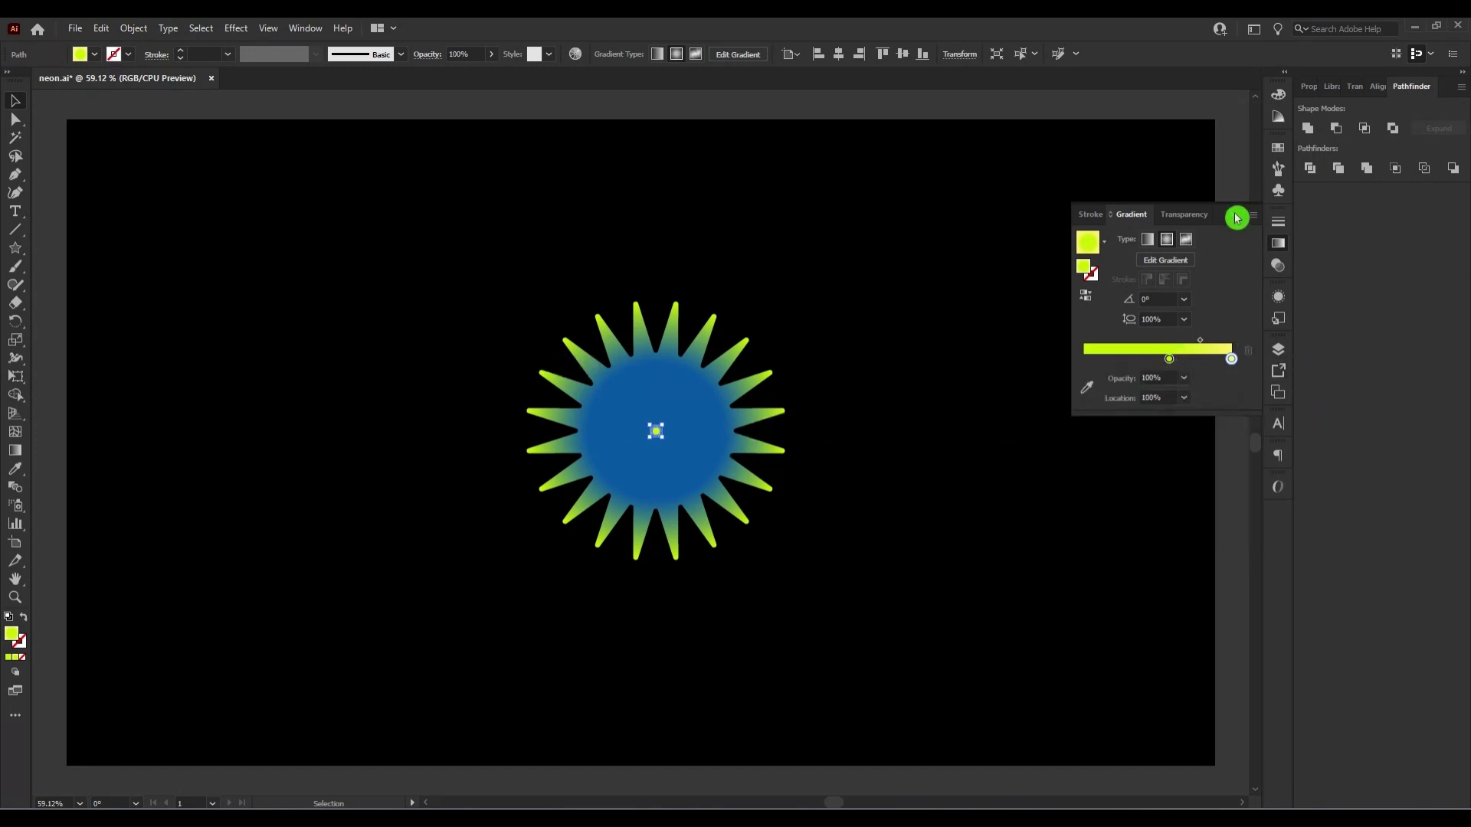
left_click(1238, 214)
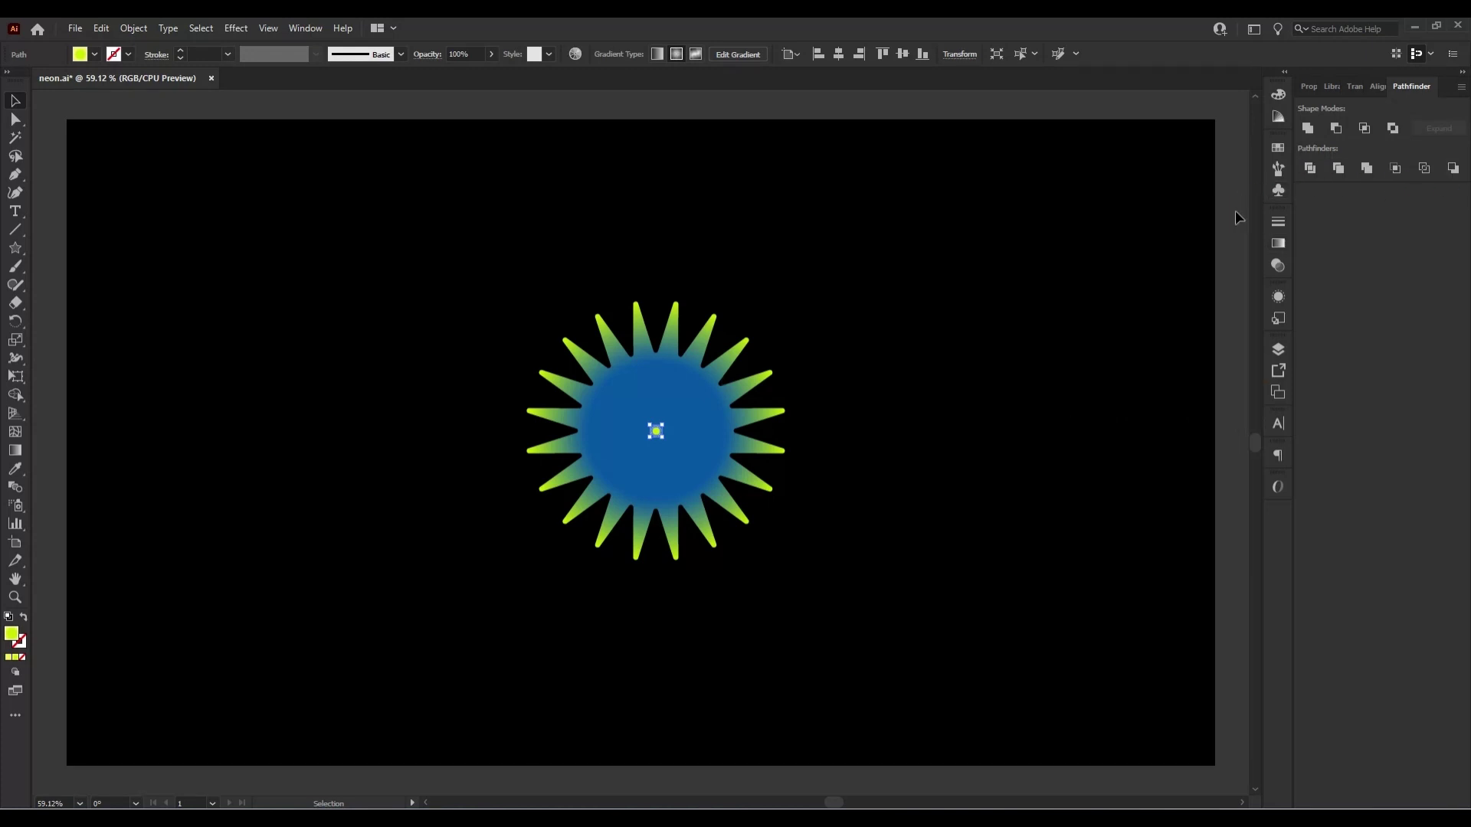
Select both stars and set Blend Options to 110 specified steps
left_click_drag(465, 375, 804, 517)
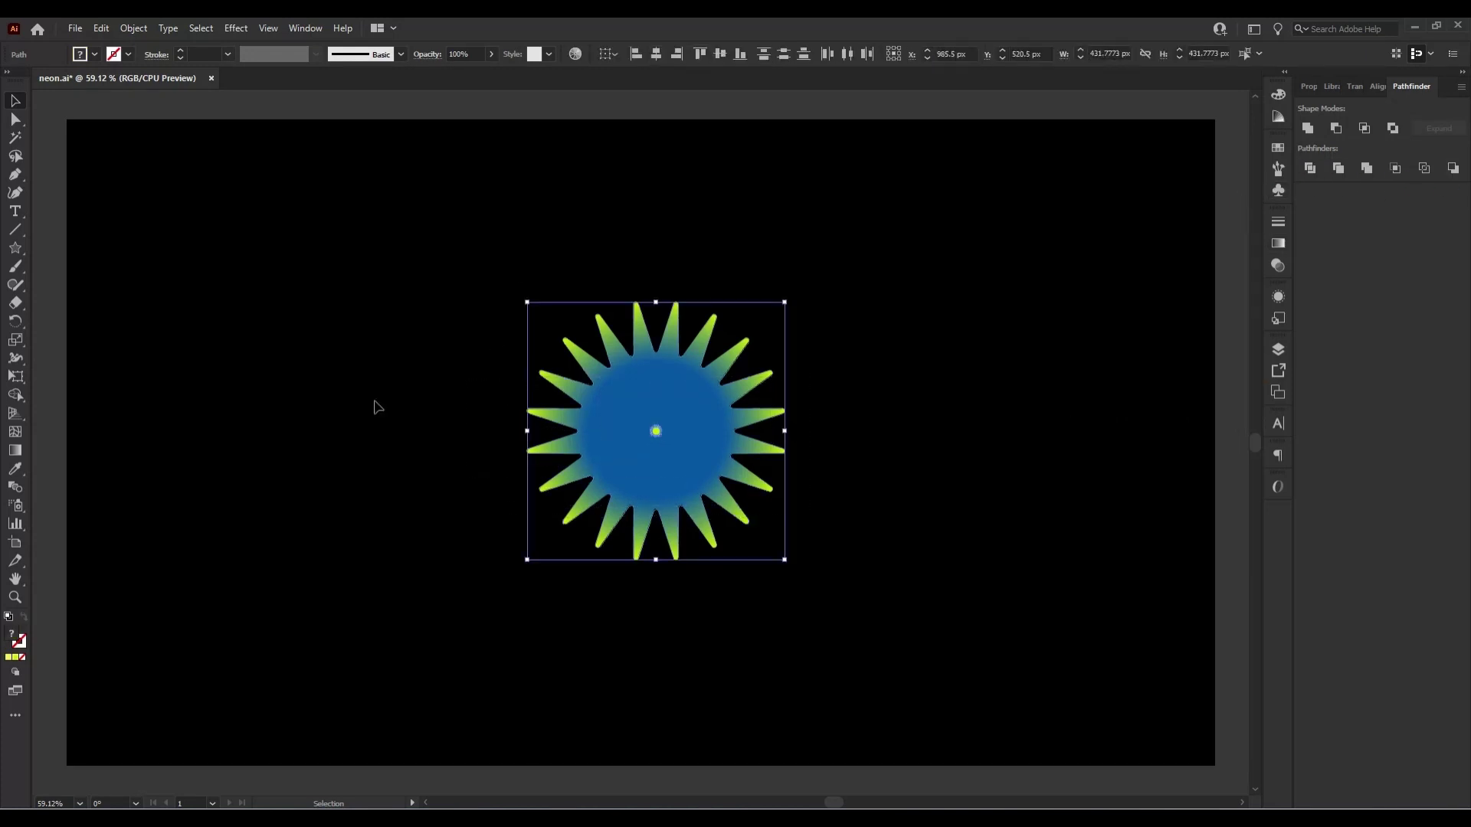
left_click(134, 56)
left_click(133, 28)
mouse_move(224, 467)
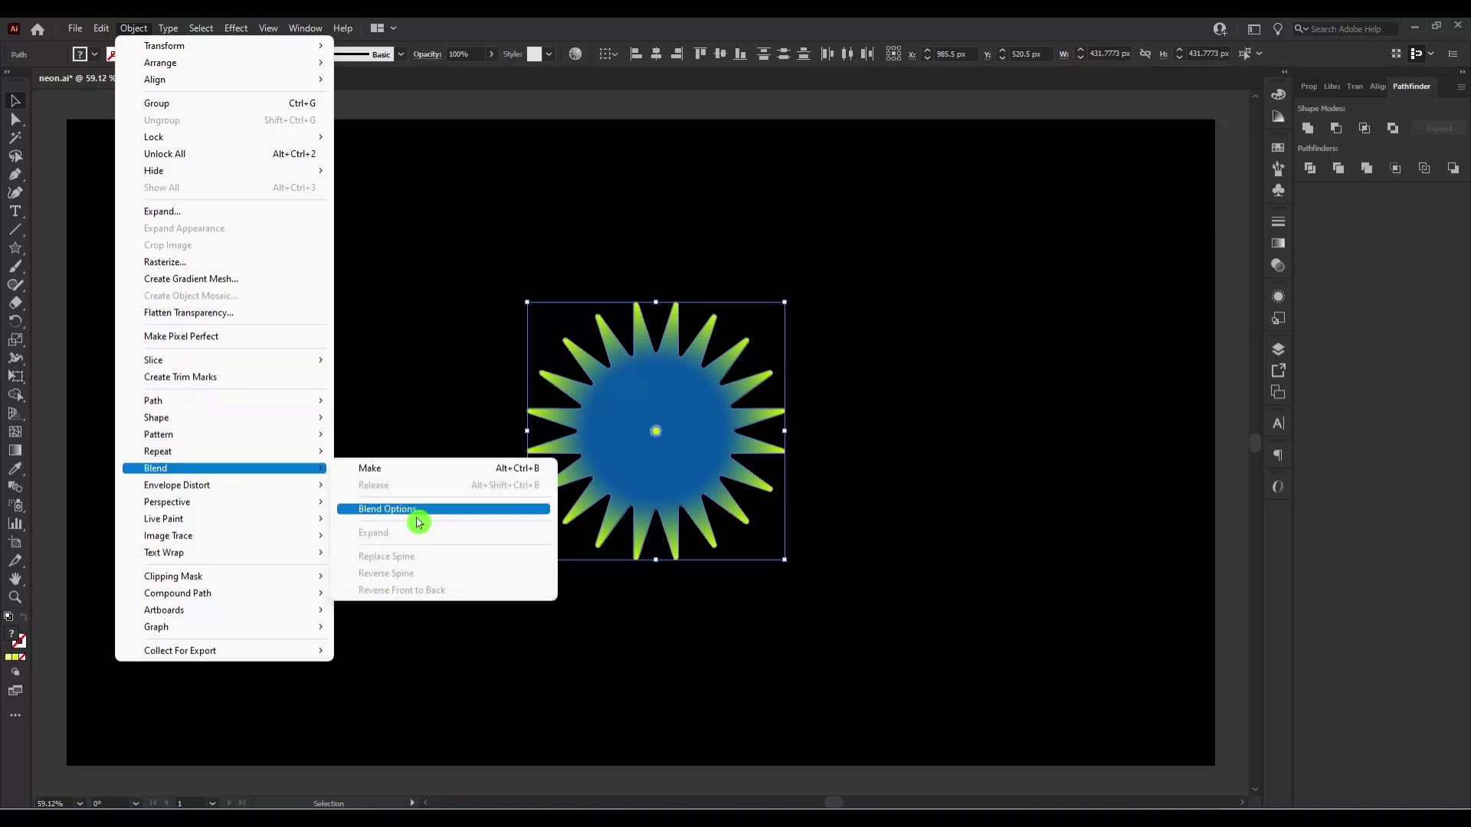
left_click(416, 512)
left_click(274, 317)
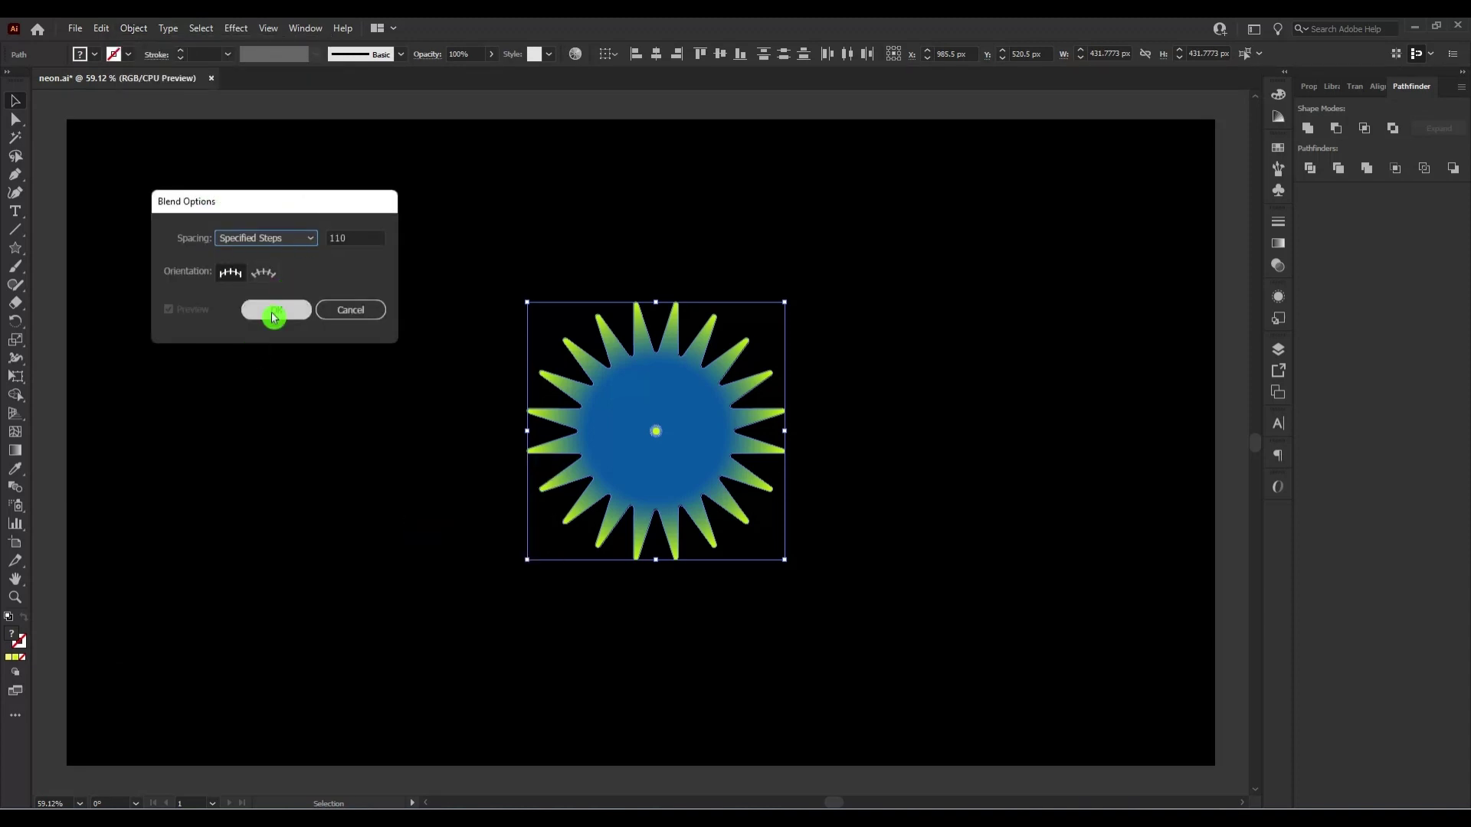
Make the blend between the large and tiny stars
left_click(133, 28)
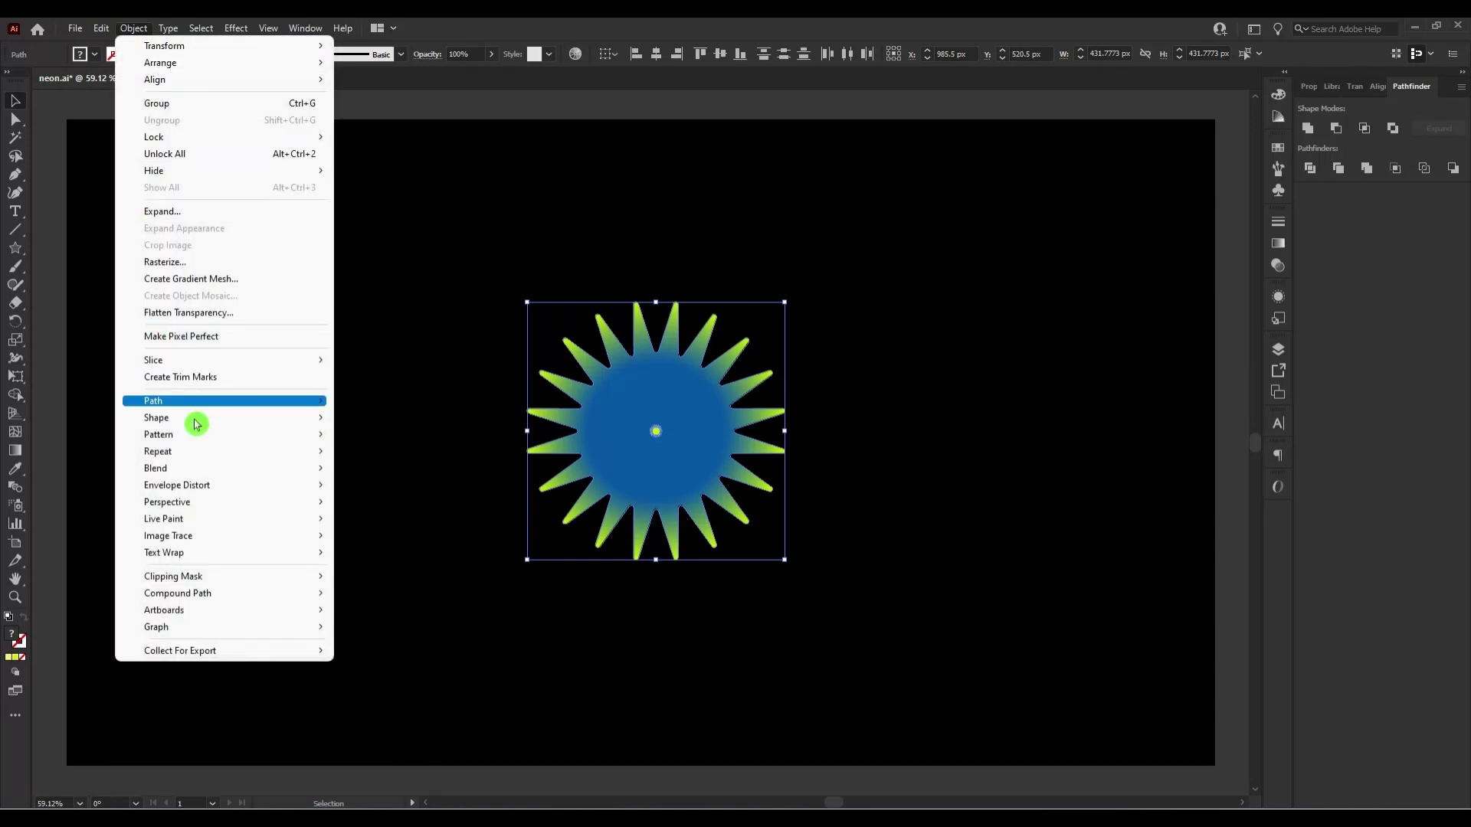
mouse_move(223, 467)
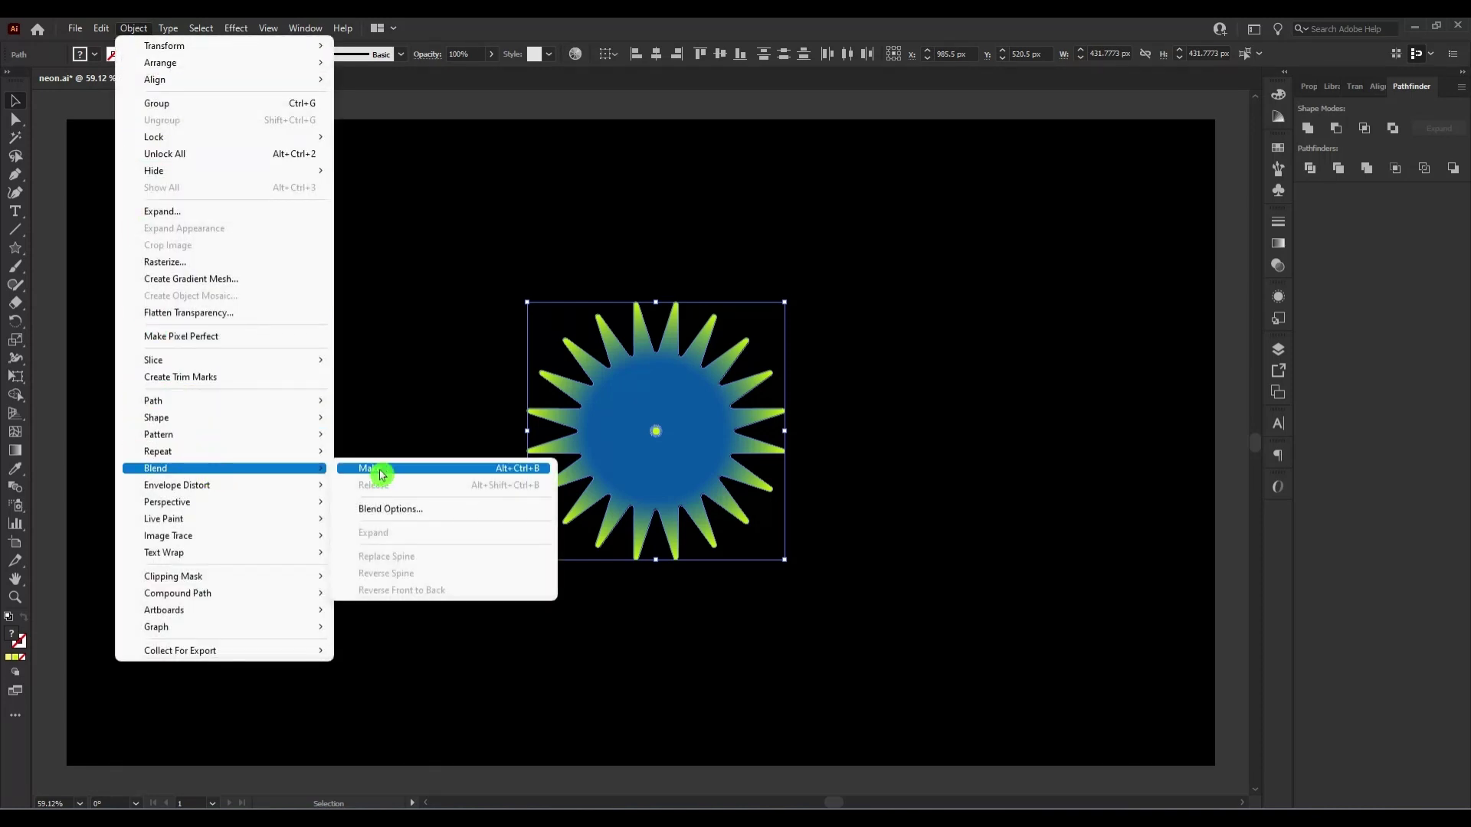
left_click(379, 471)
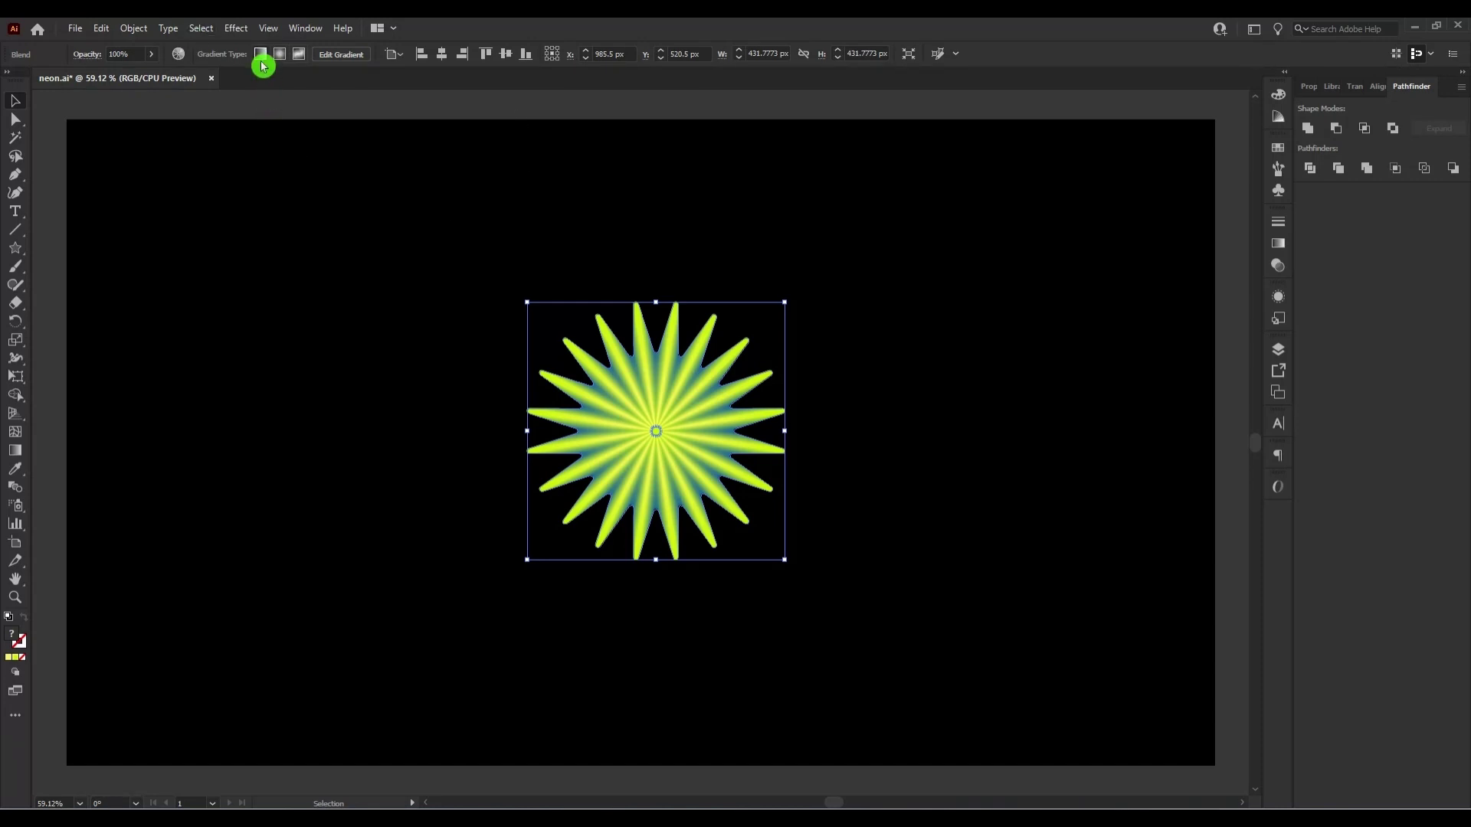
left_click(236, 28)
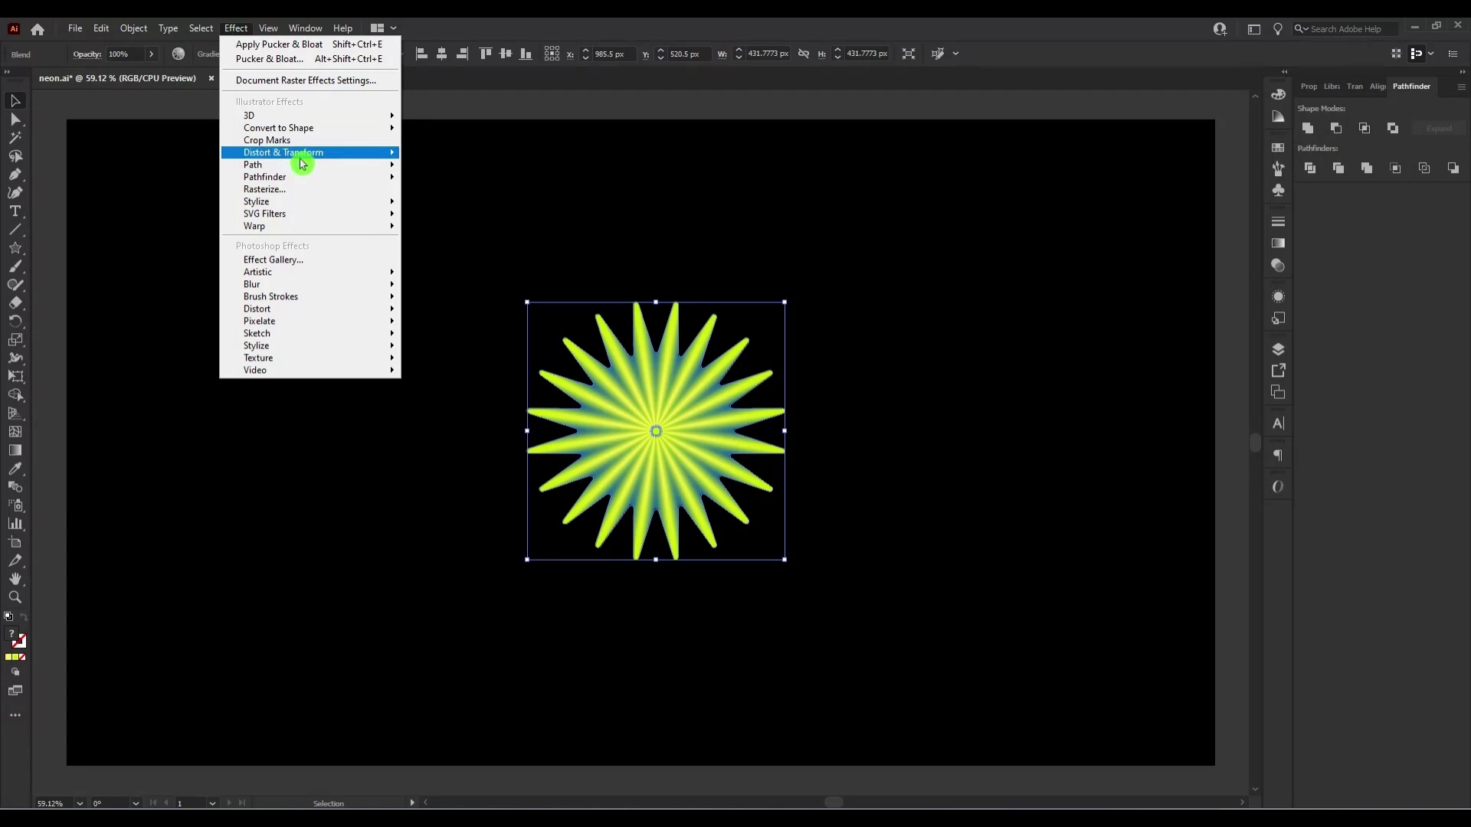
mouse_move(284, 153)
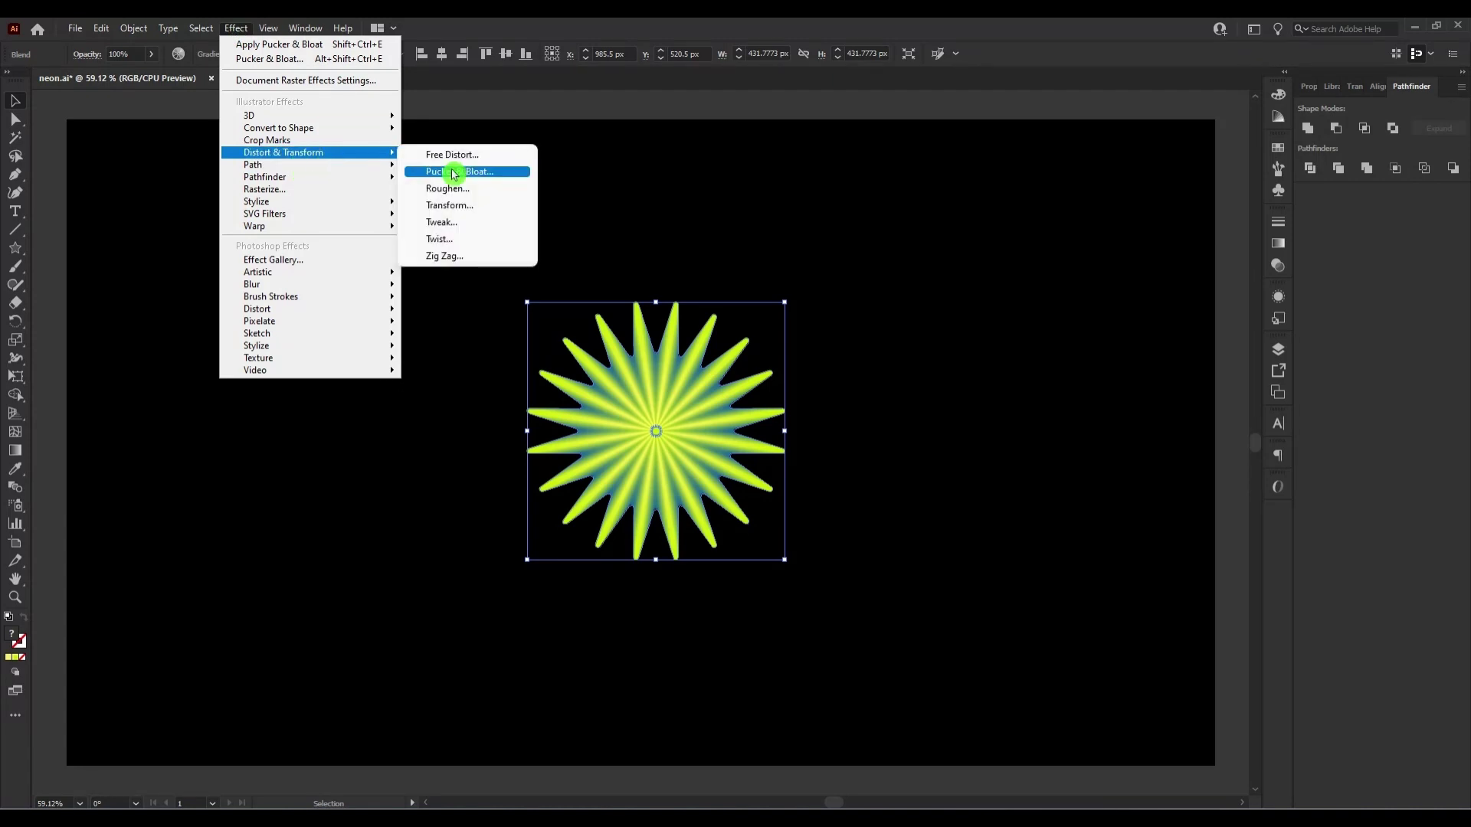
Apply a -24% Pucker & Bloat so the starburst's points become thin spikes
left_click(453, 170)
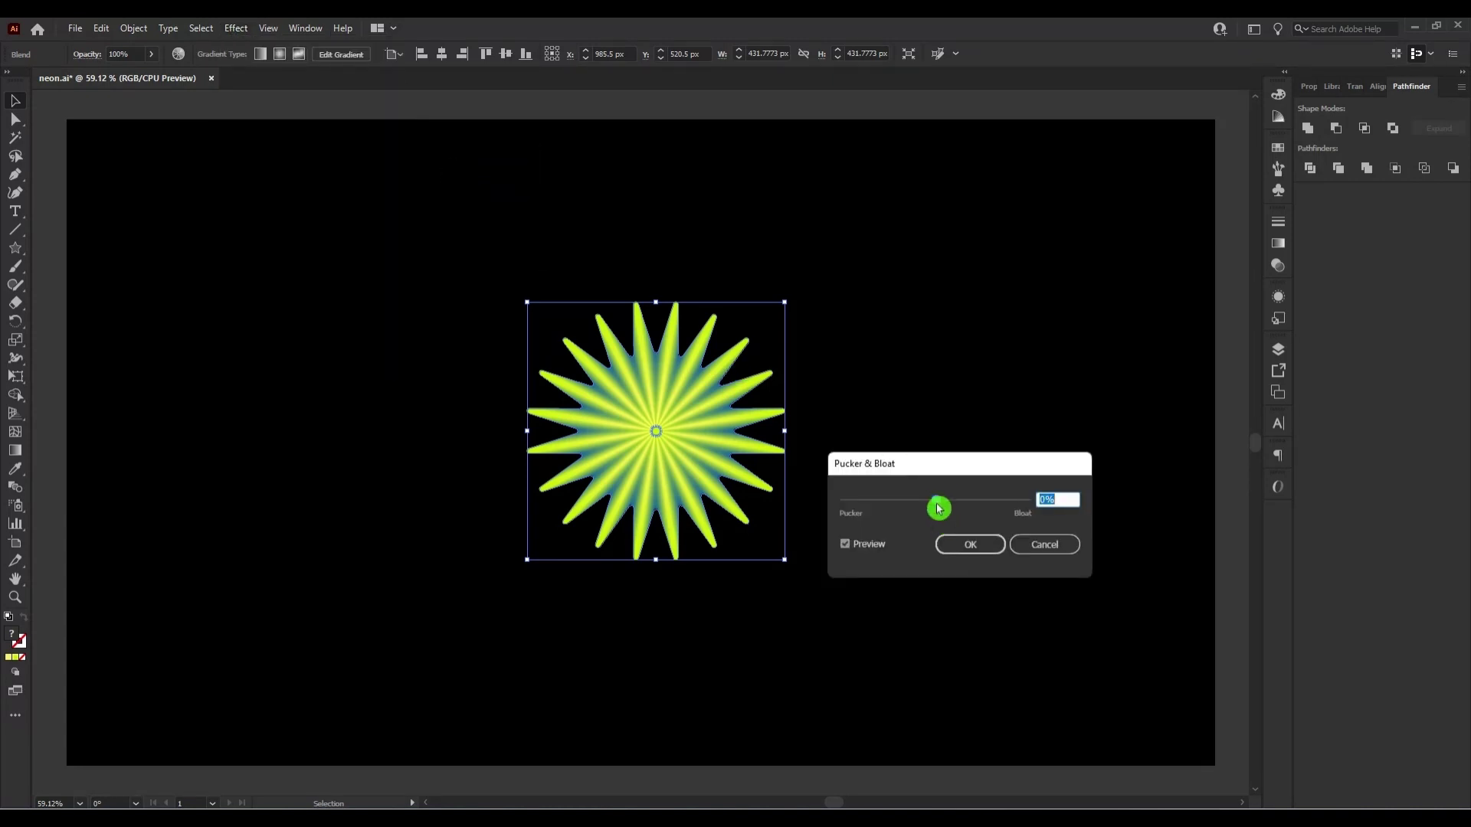
left_click_drag(933, 501, 927, 502)
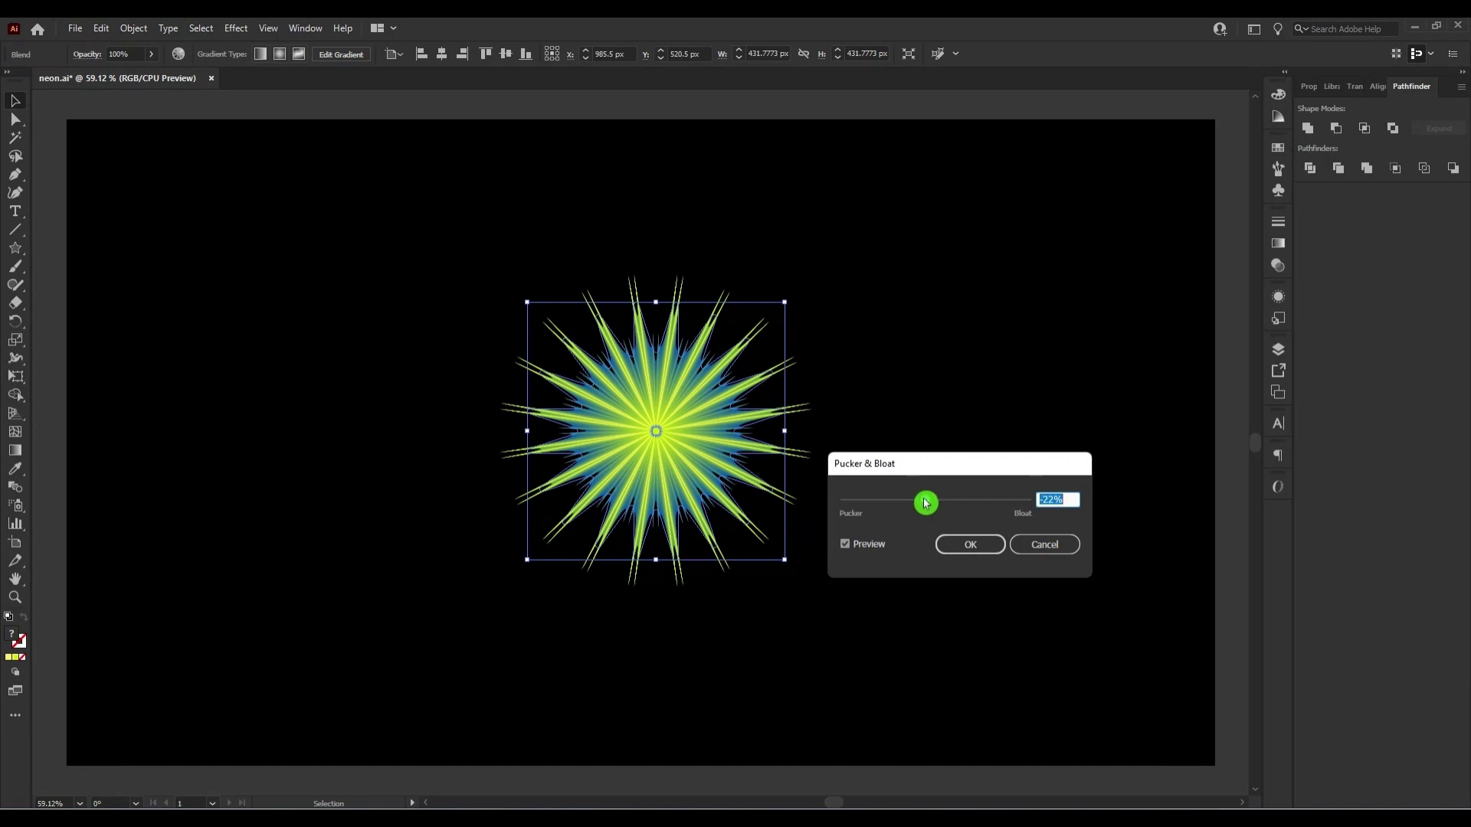
left_click_drag(925, 502, 924, 502)
left_click(975, 551)
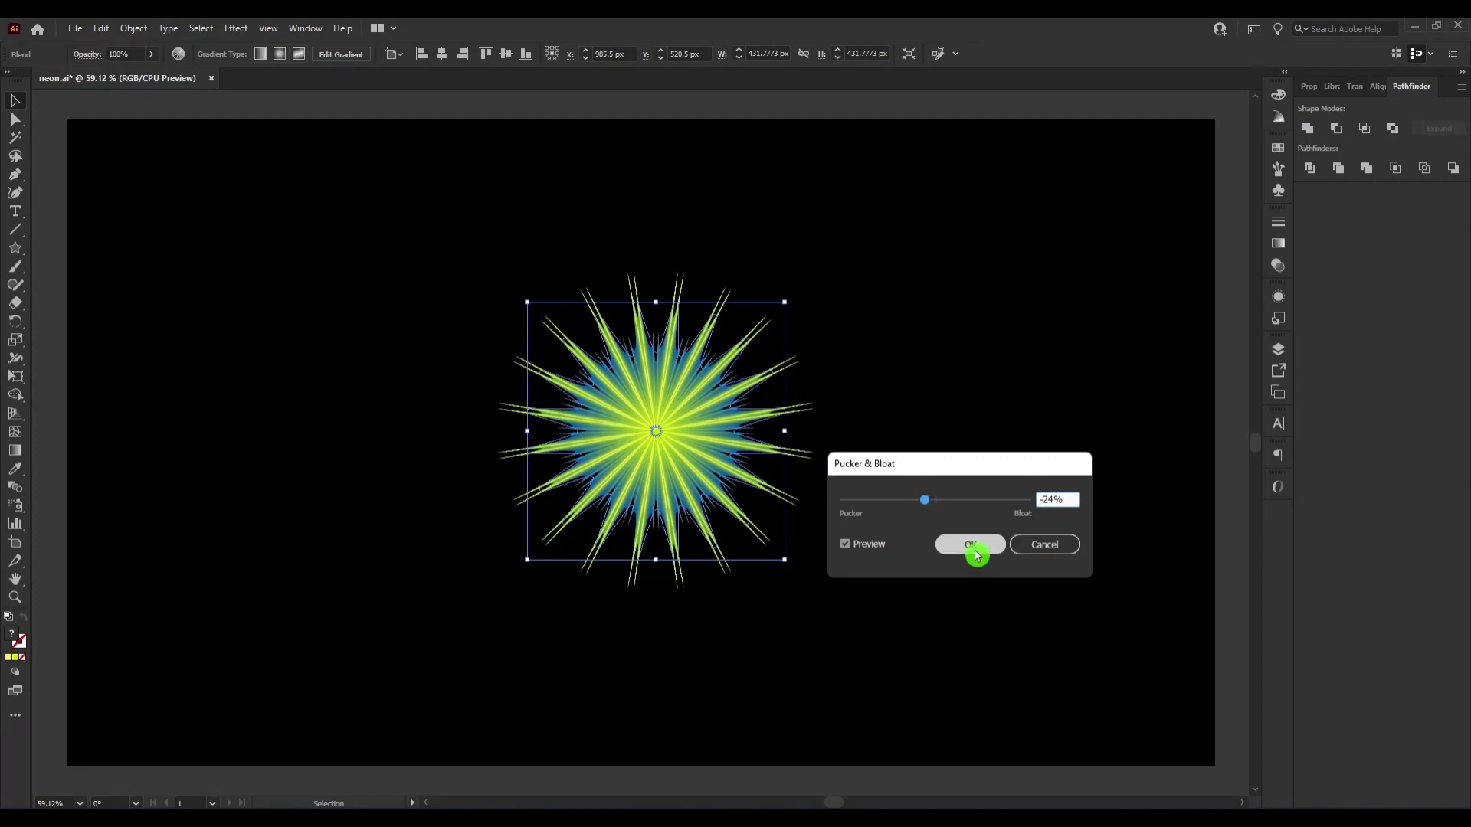
left_click(974, 549)
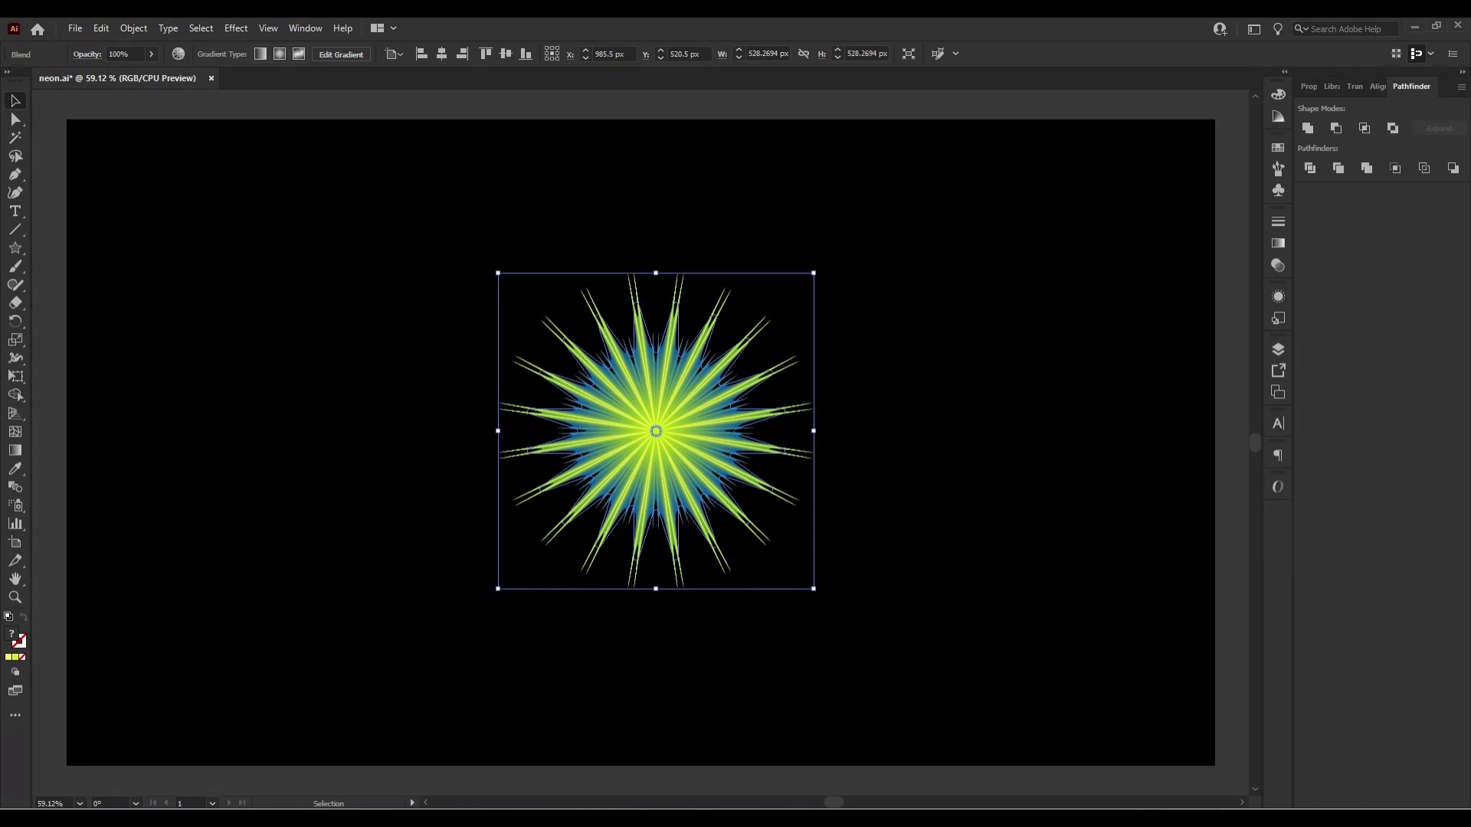
Start a Roughen effect with Detail 0 and Smooth points
left_click(236, 28)
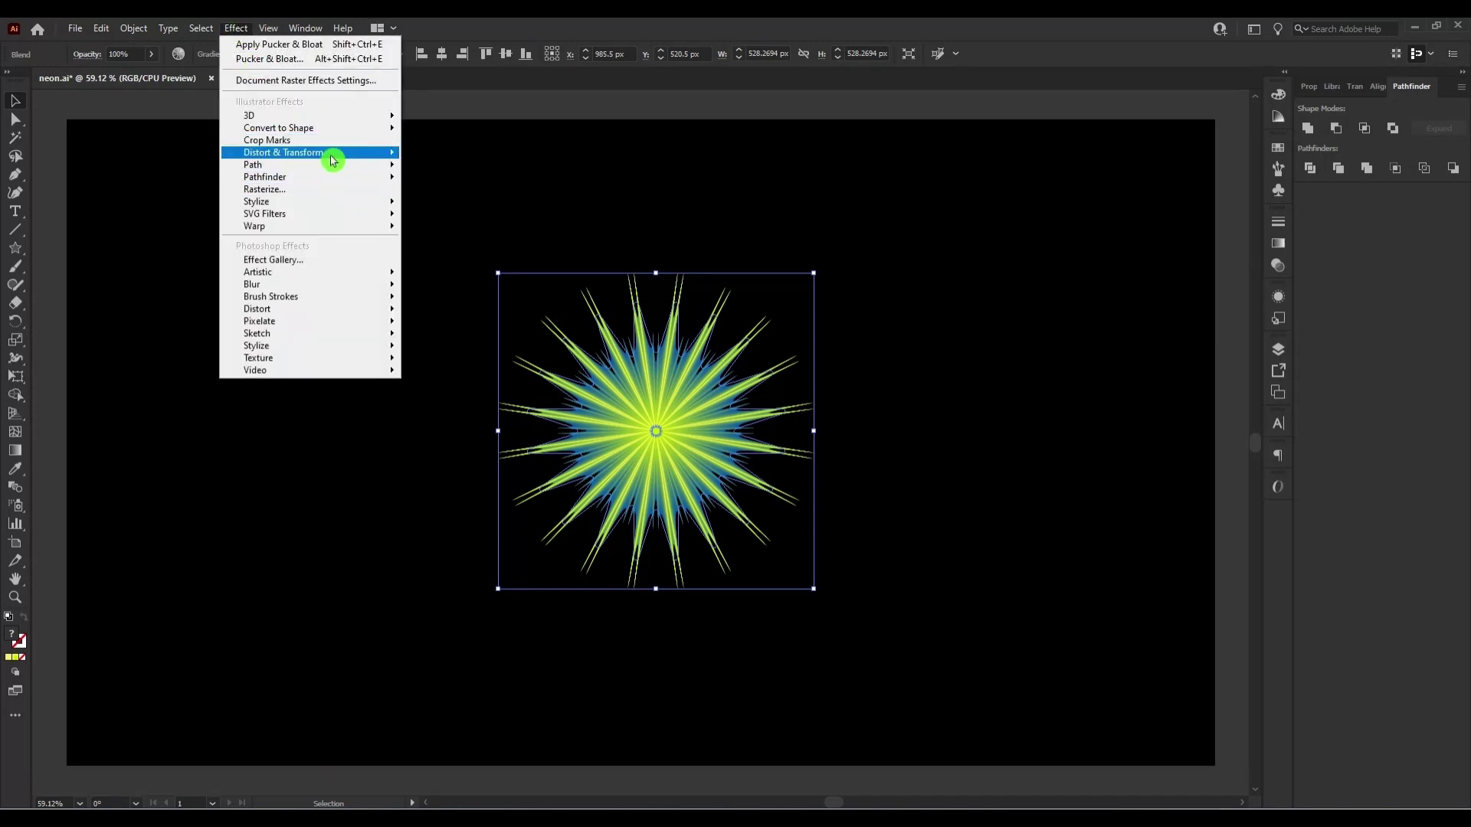
mouse_move(287, 153)
left_click(511, 193)
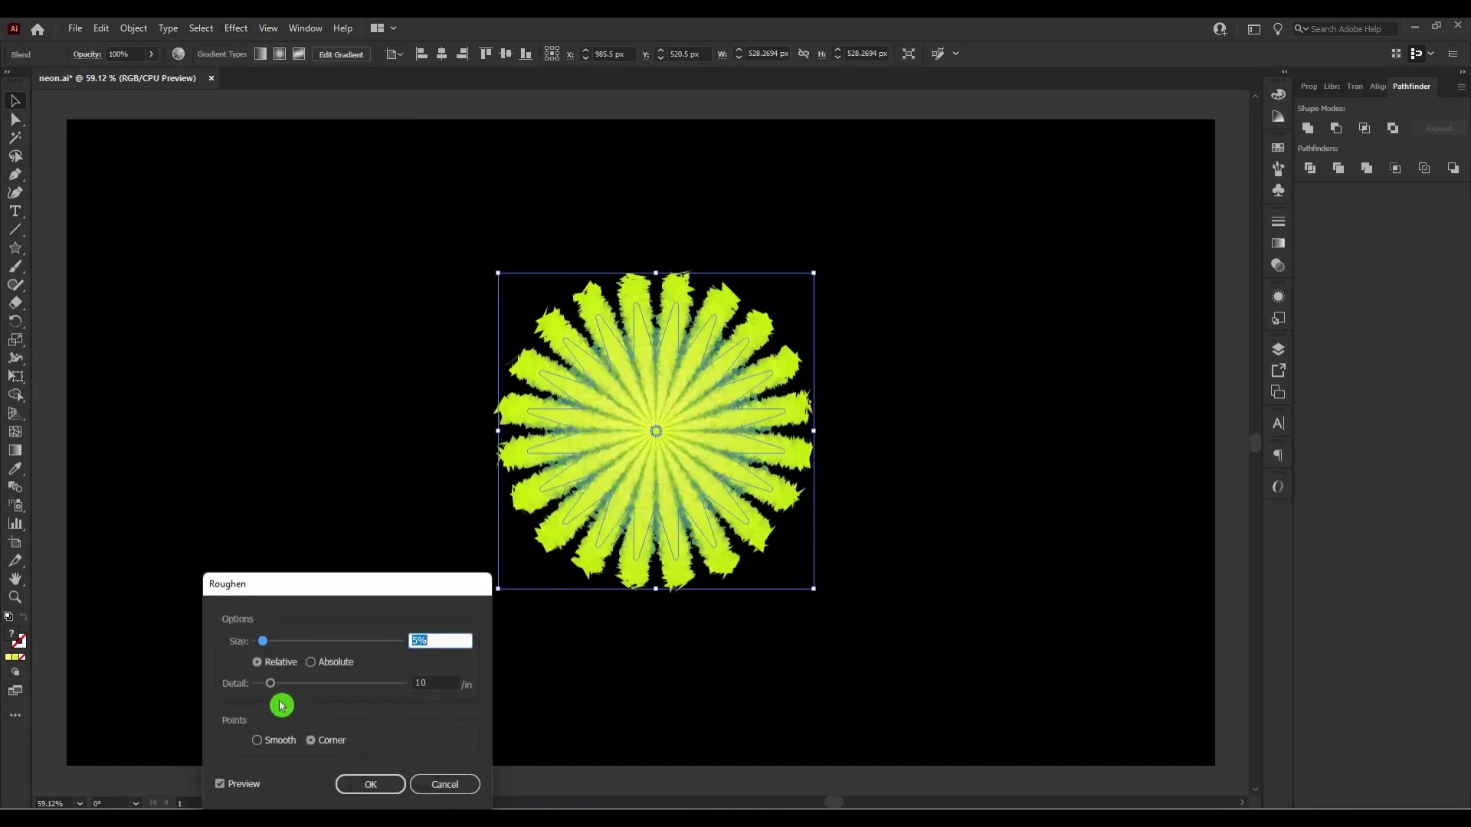
left_click_drag(268, 685, 237, 688)
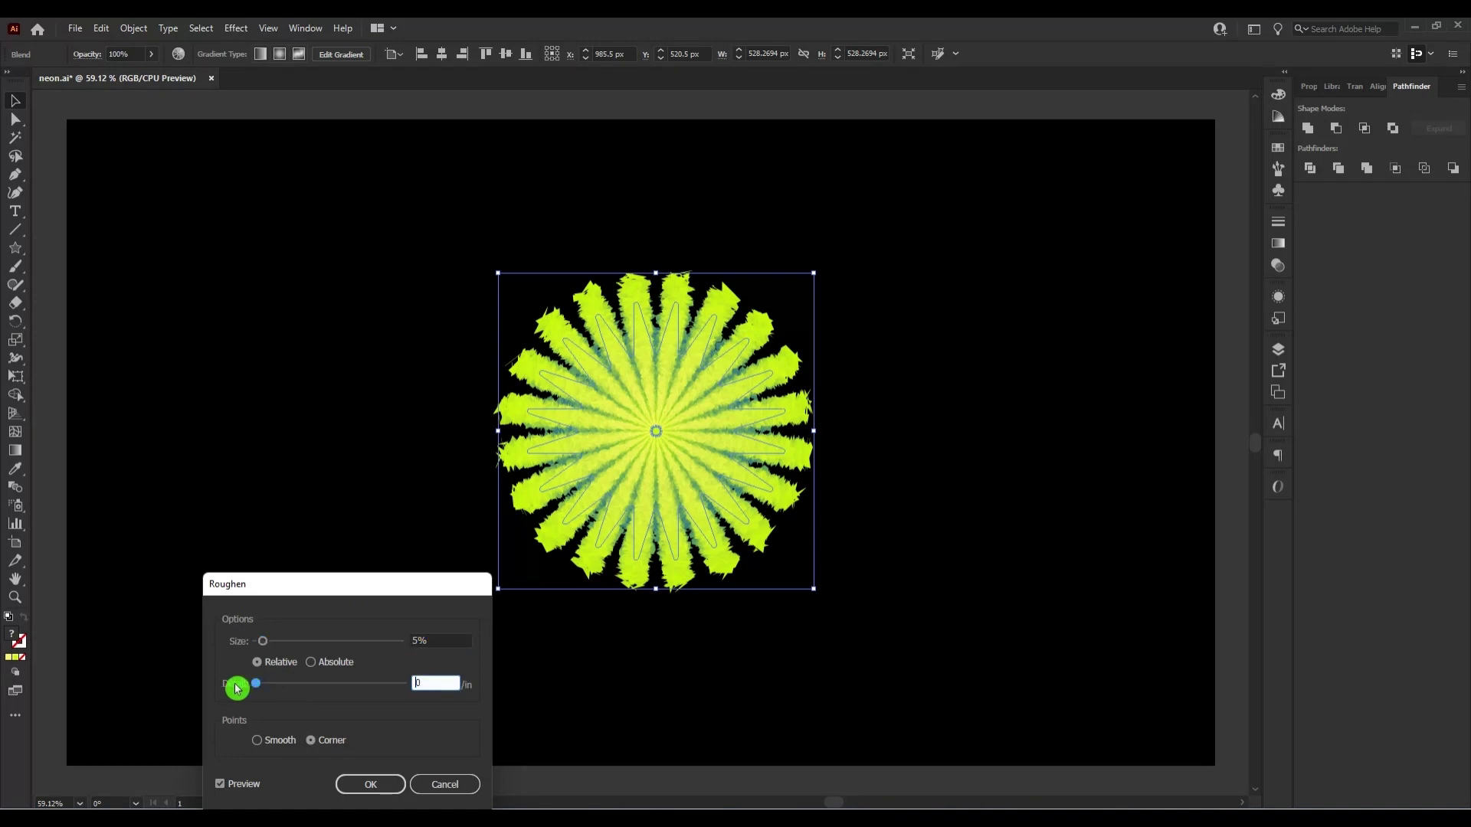
left_click(267, 643)
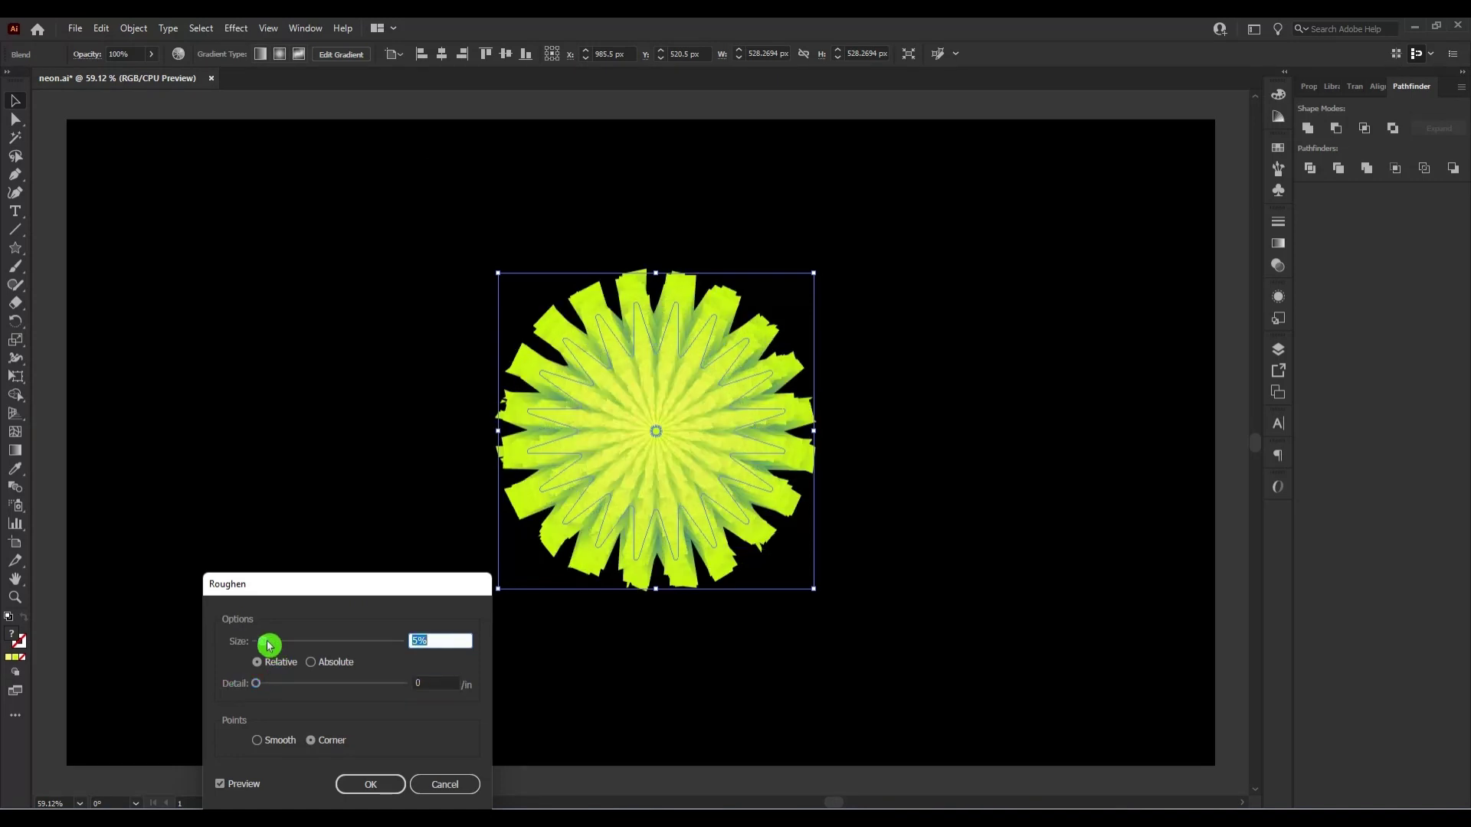
left_click_drag(268, 645, 289, 645)
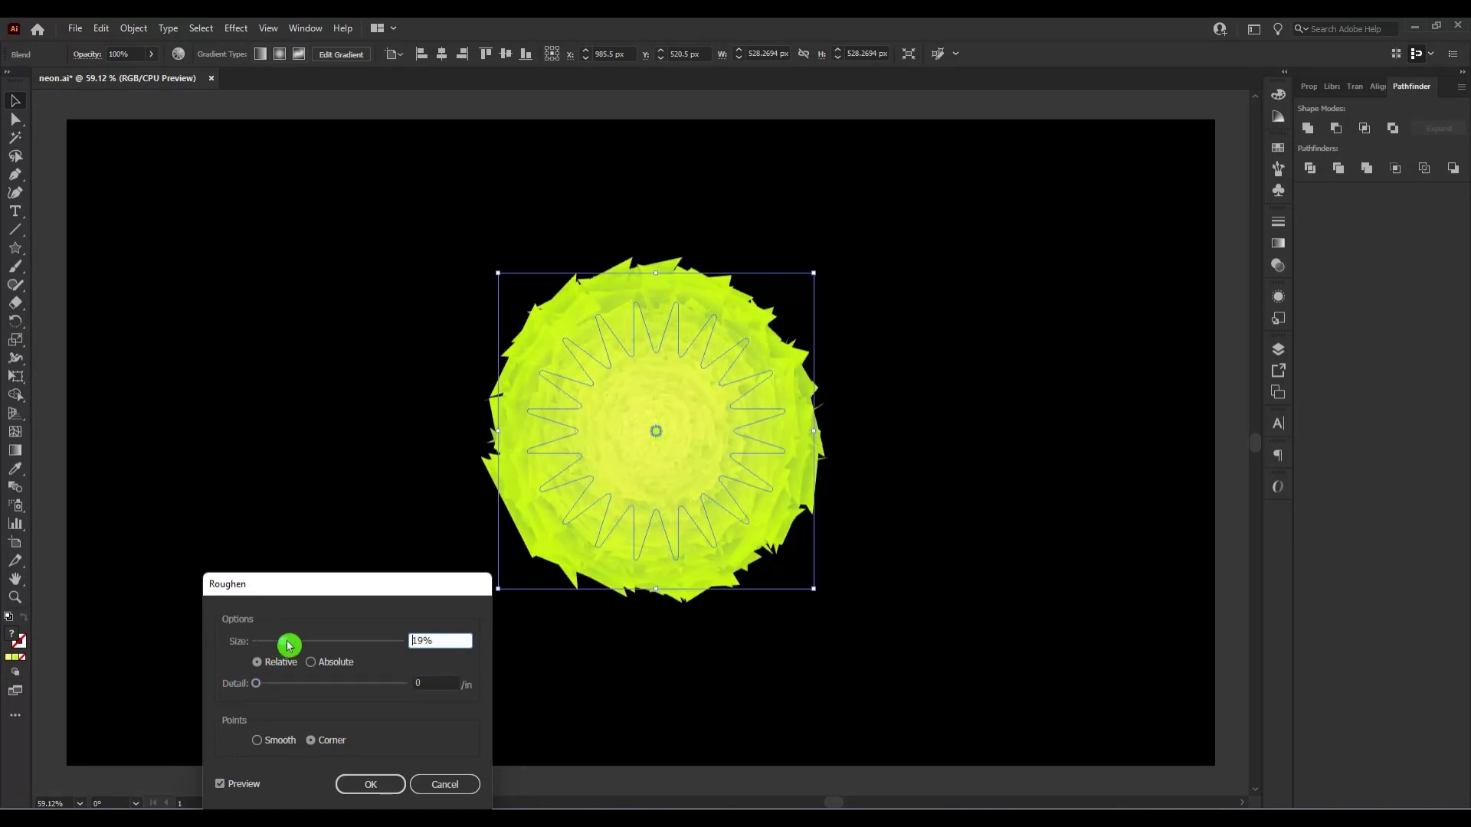
left_click(258, 743)
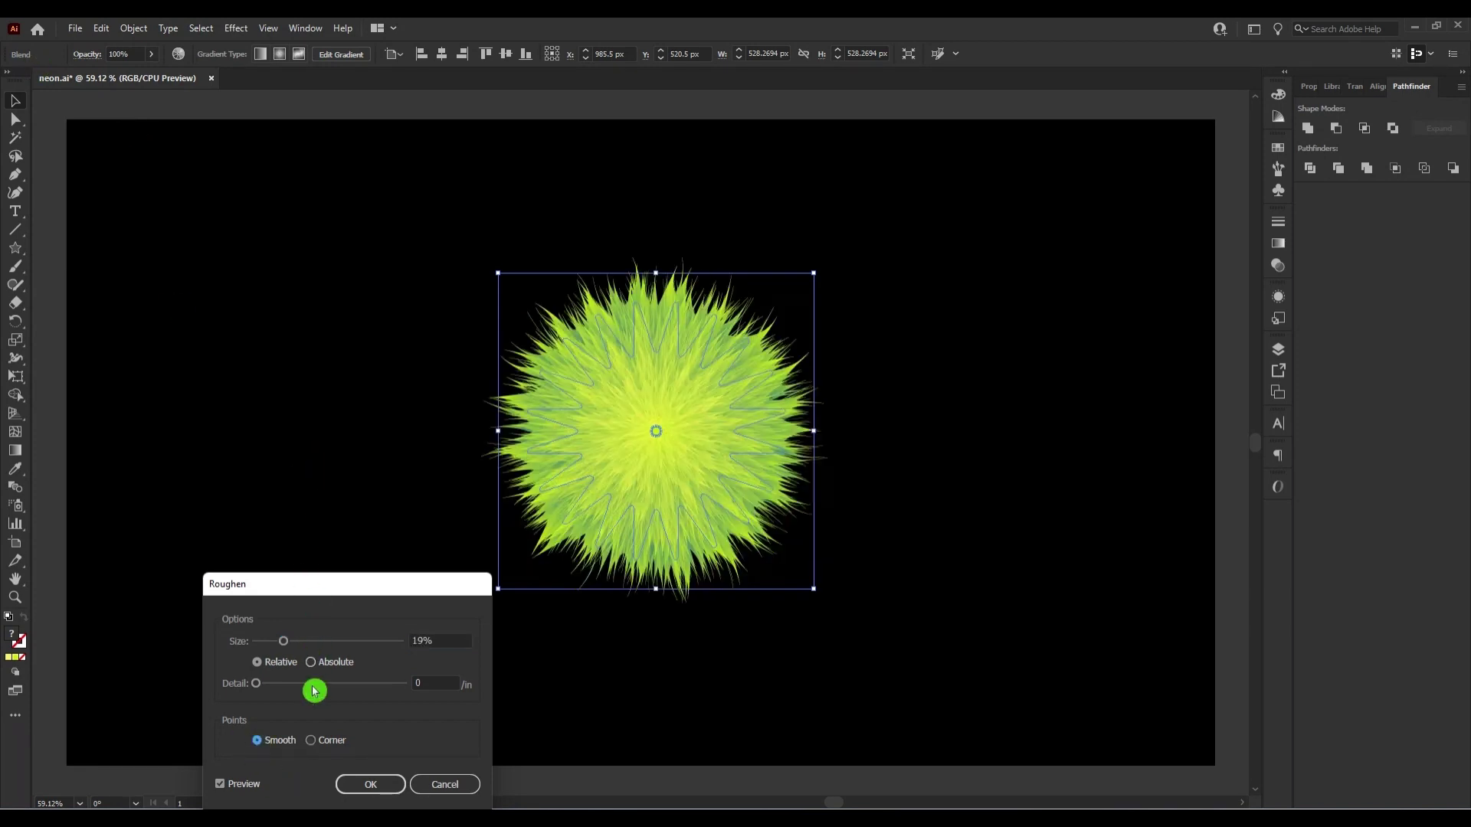
Raise the Roughen size to 81% and apply the effect to the burst
left_click(305, 642)
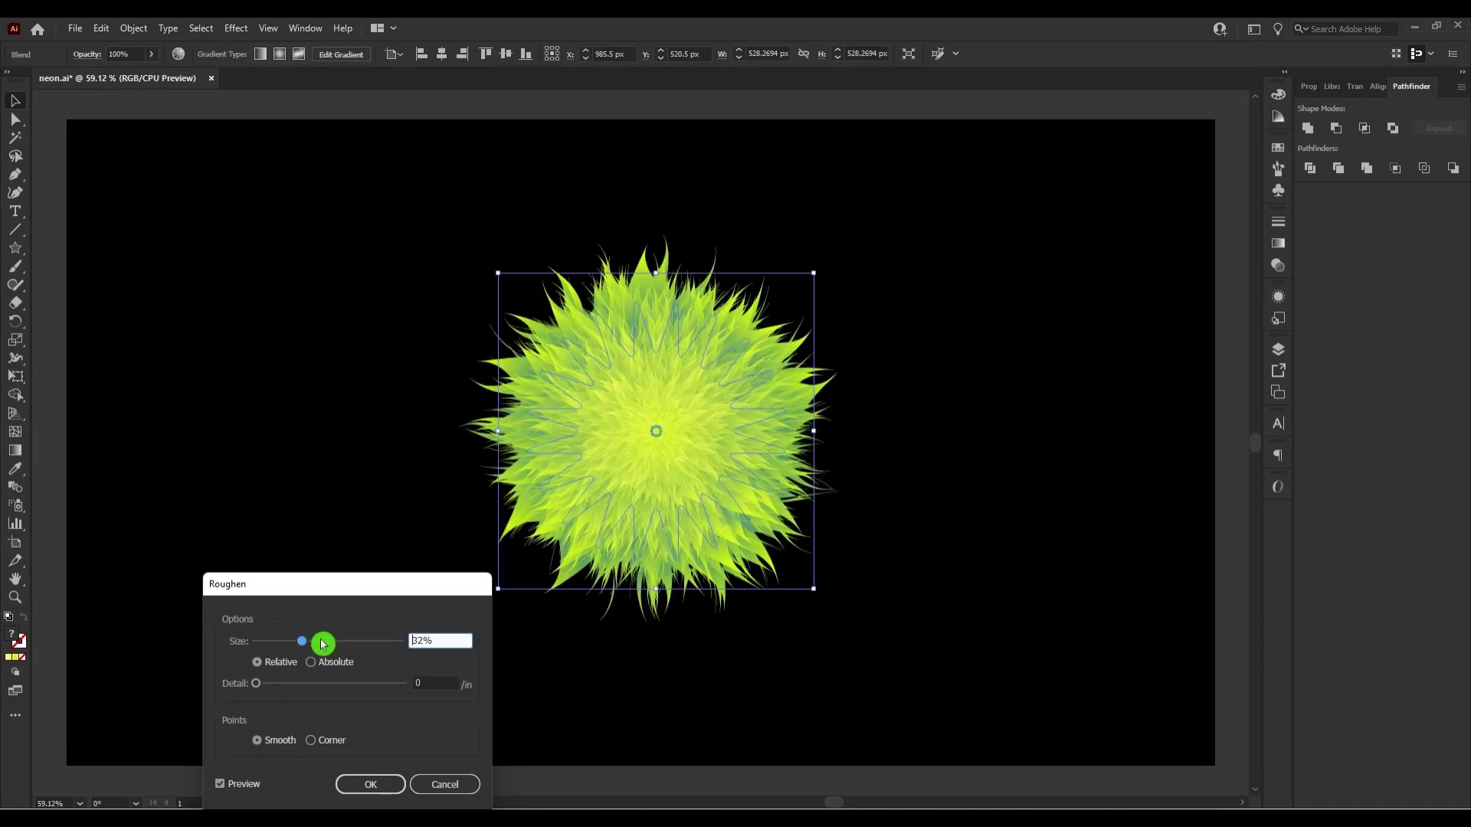
left_click(322, 642)
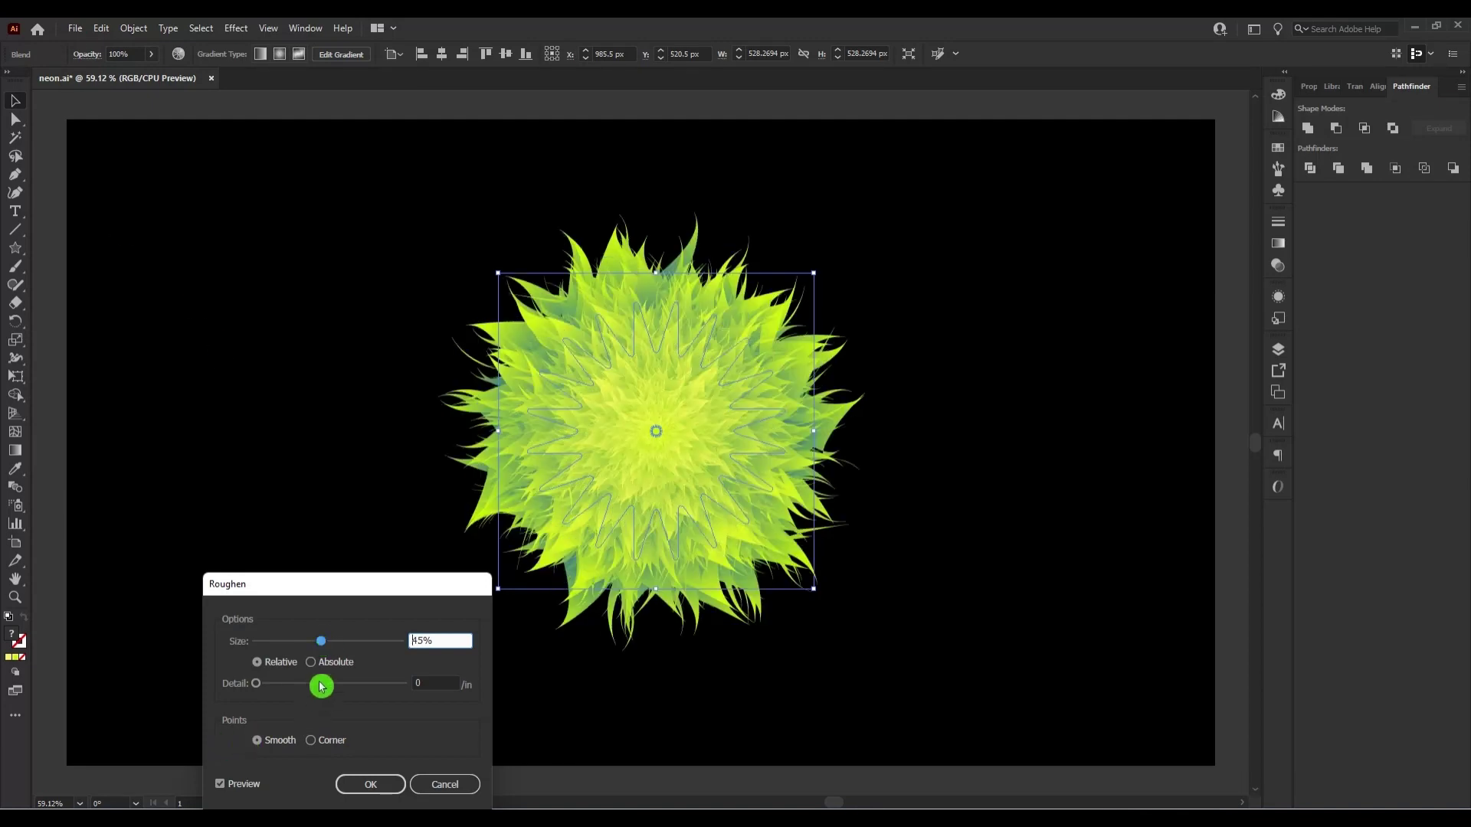
left_click_drag(343, 648, 338, 648)
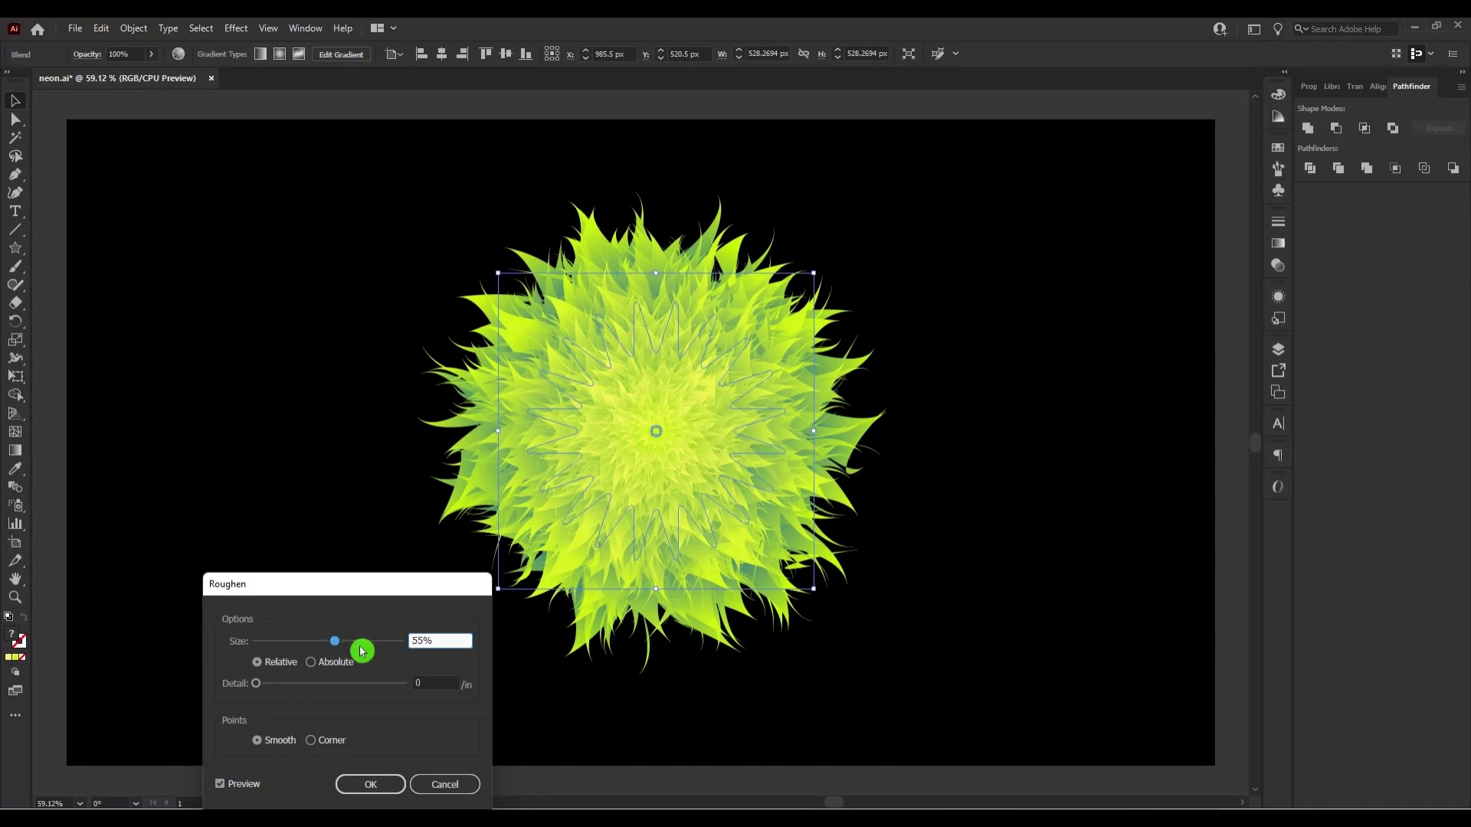
mouse_move(344, 647)
left_mouse_down()
mouse_move(332, 648)
mouse_move(348, 647)
left_mouse_up()
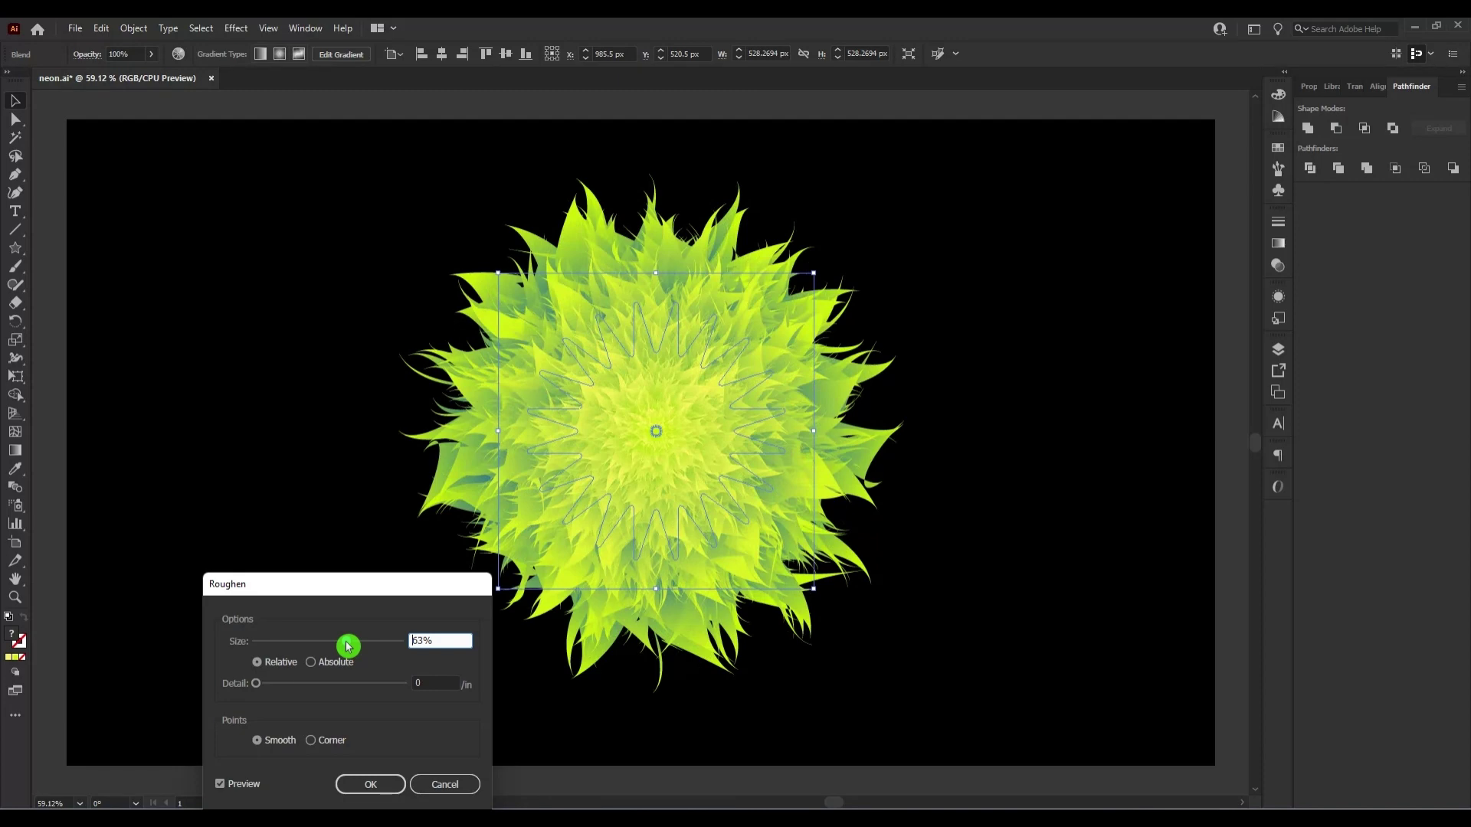
left_click_drag(347, 647, 354, 647)
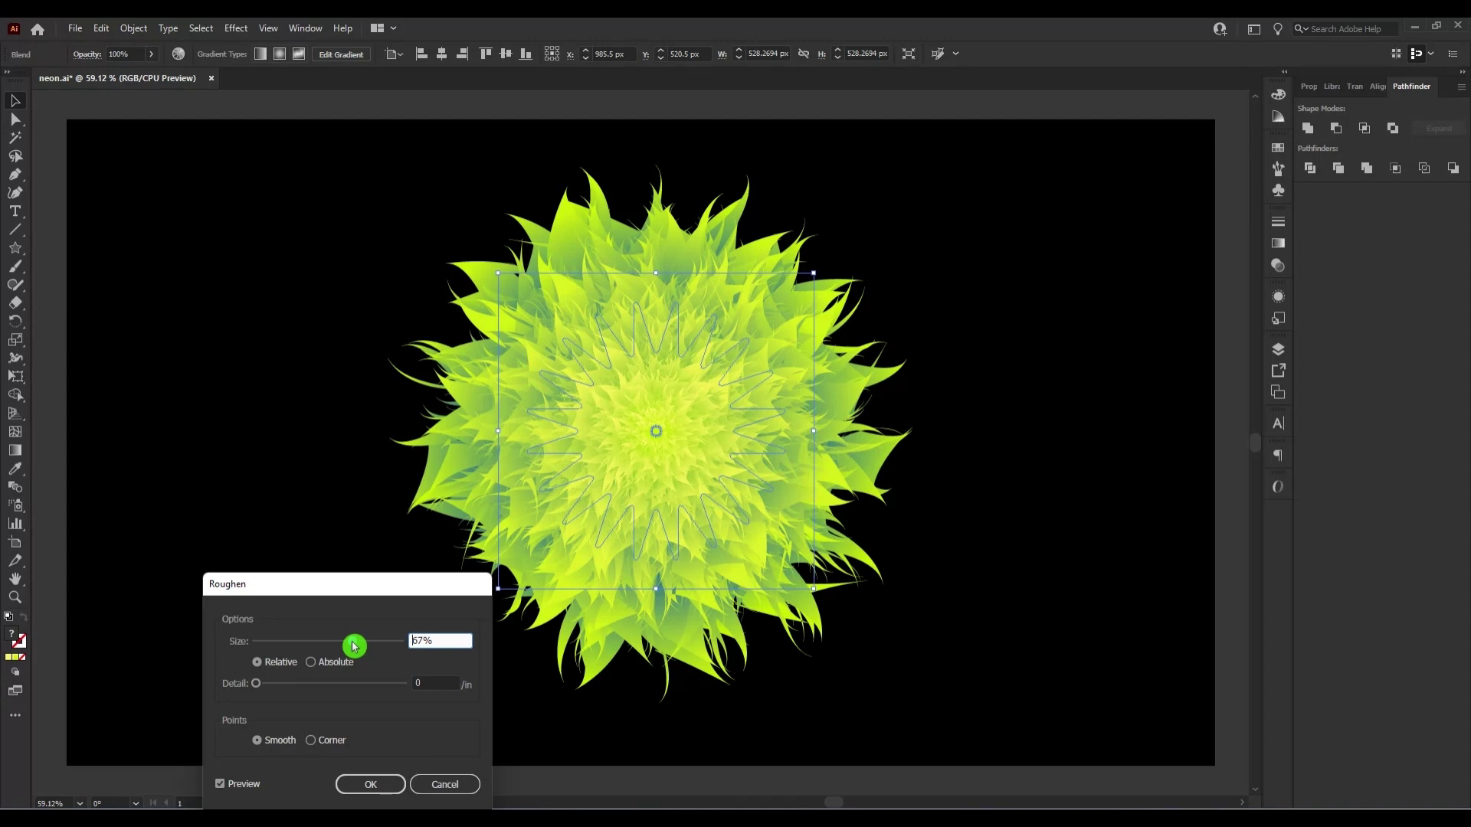
left_click_drag(354, 648, 344, 648)
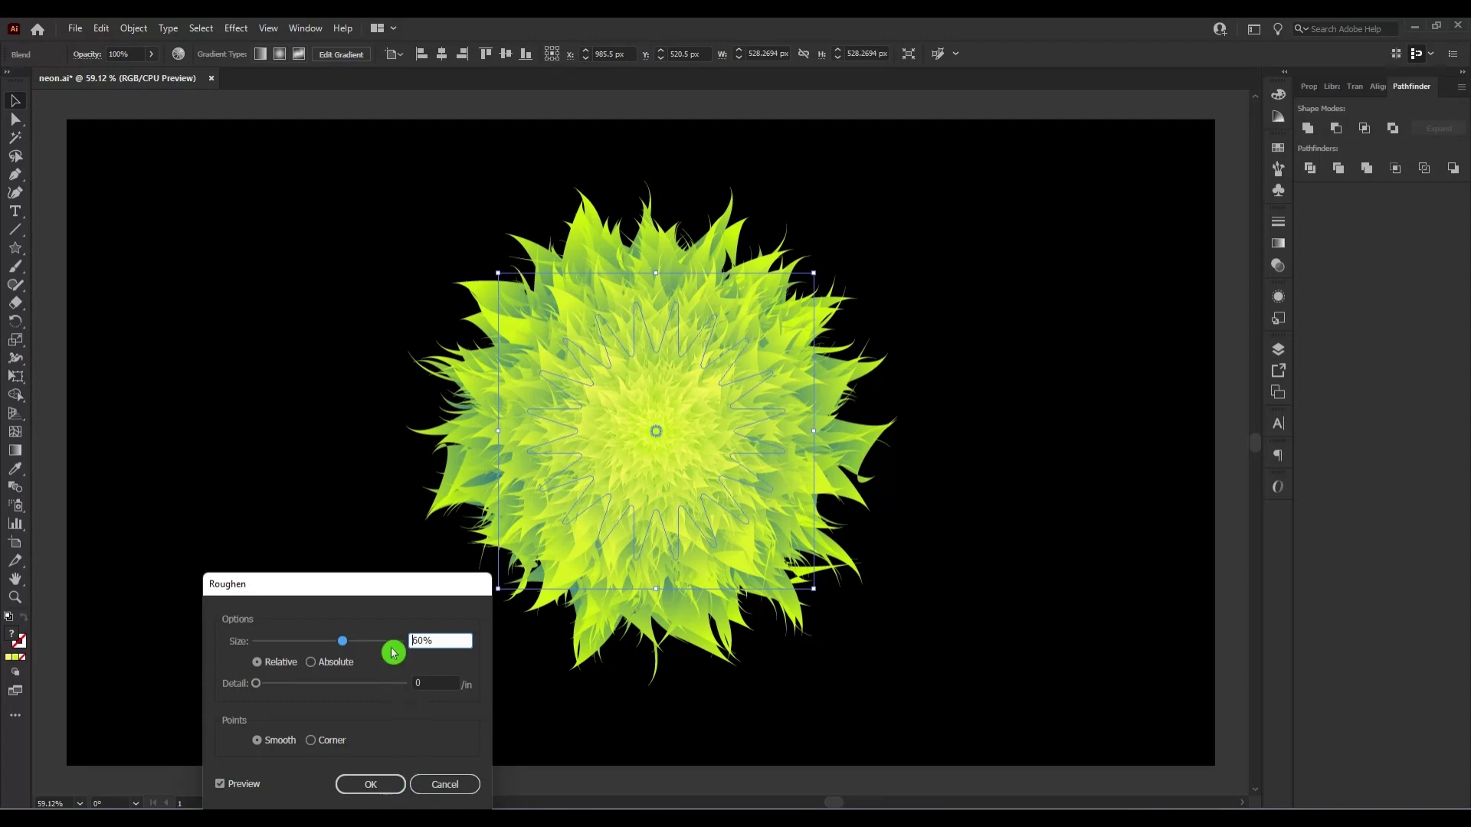
left_click_drag(348, 647, 360, 648)
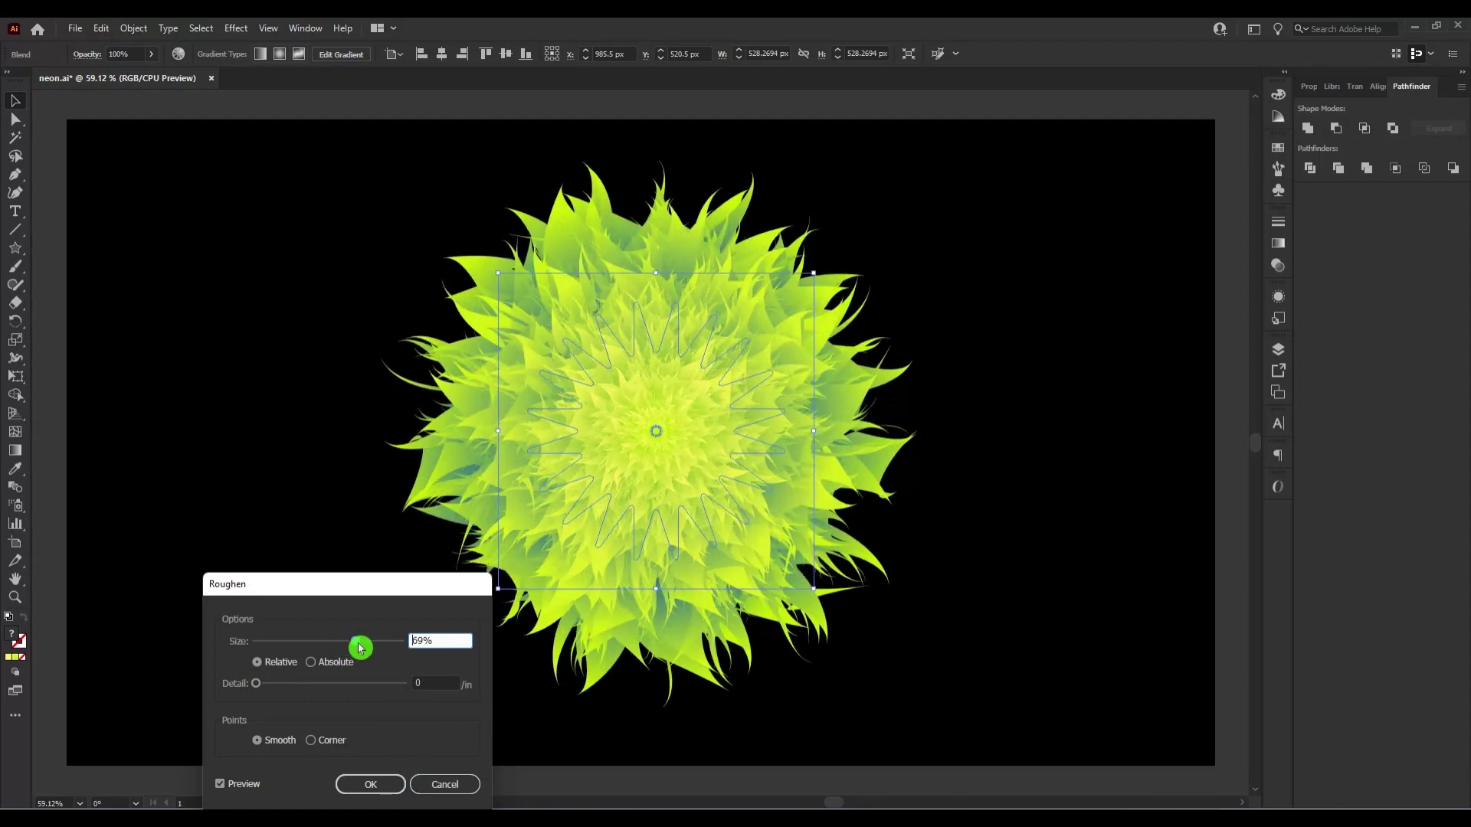
left_click_drag(360, 648, 367, 648)
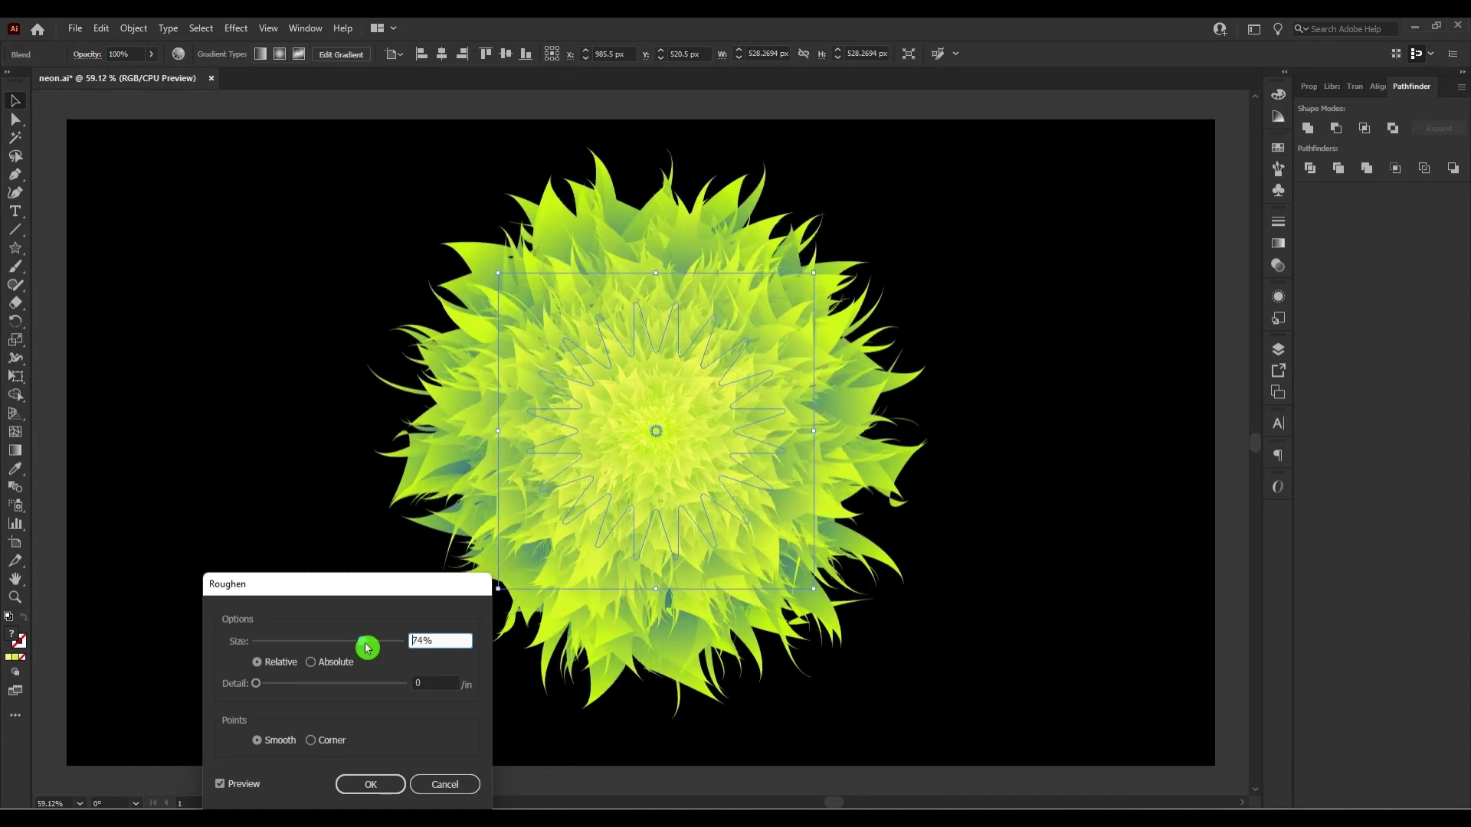
left_click_drag(367, 648, 378, 648)
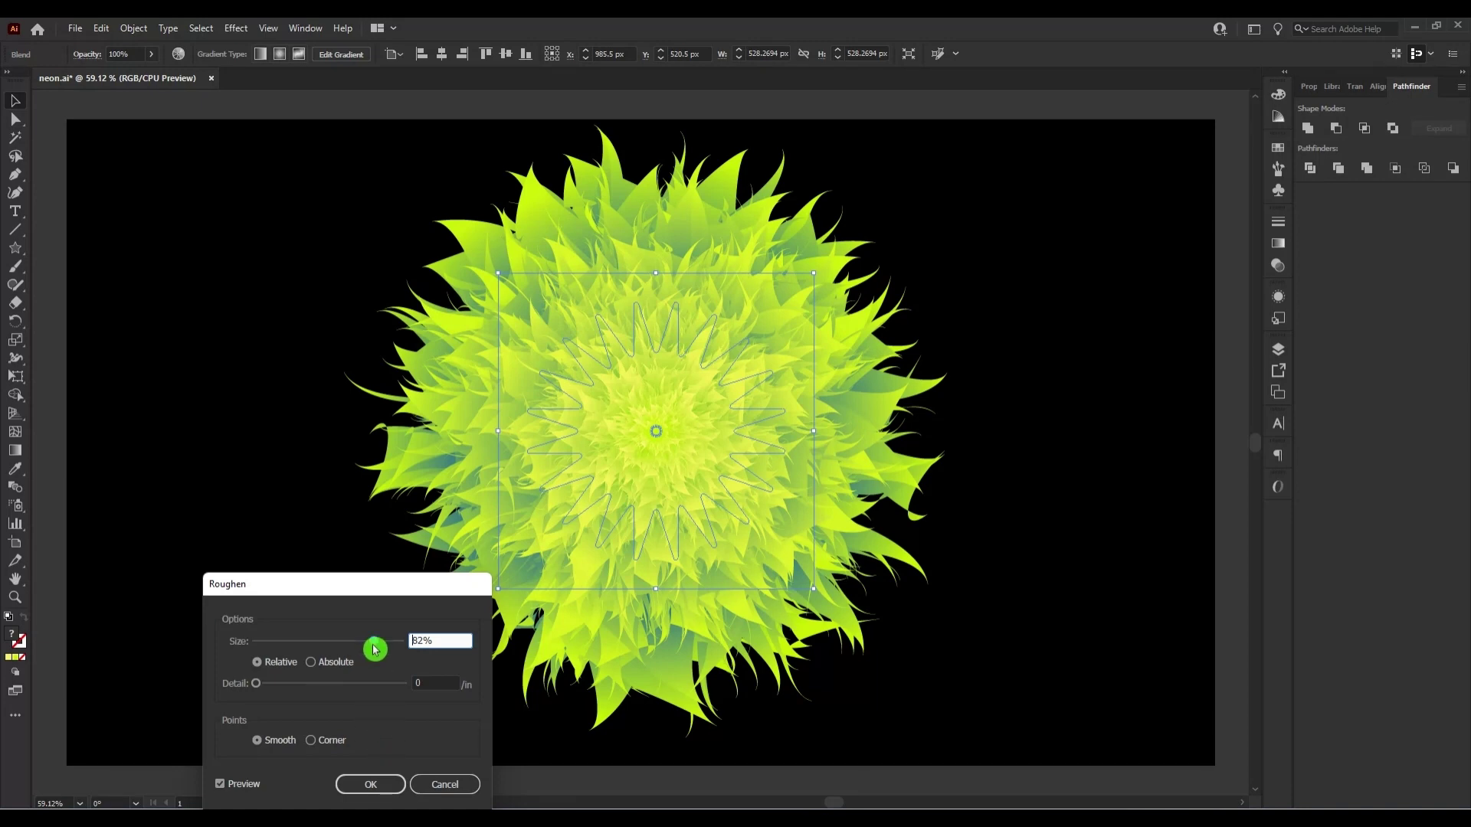
left_click_drag(376, 648, 374, 649)
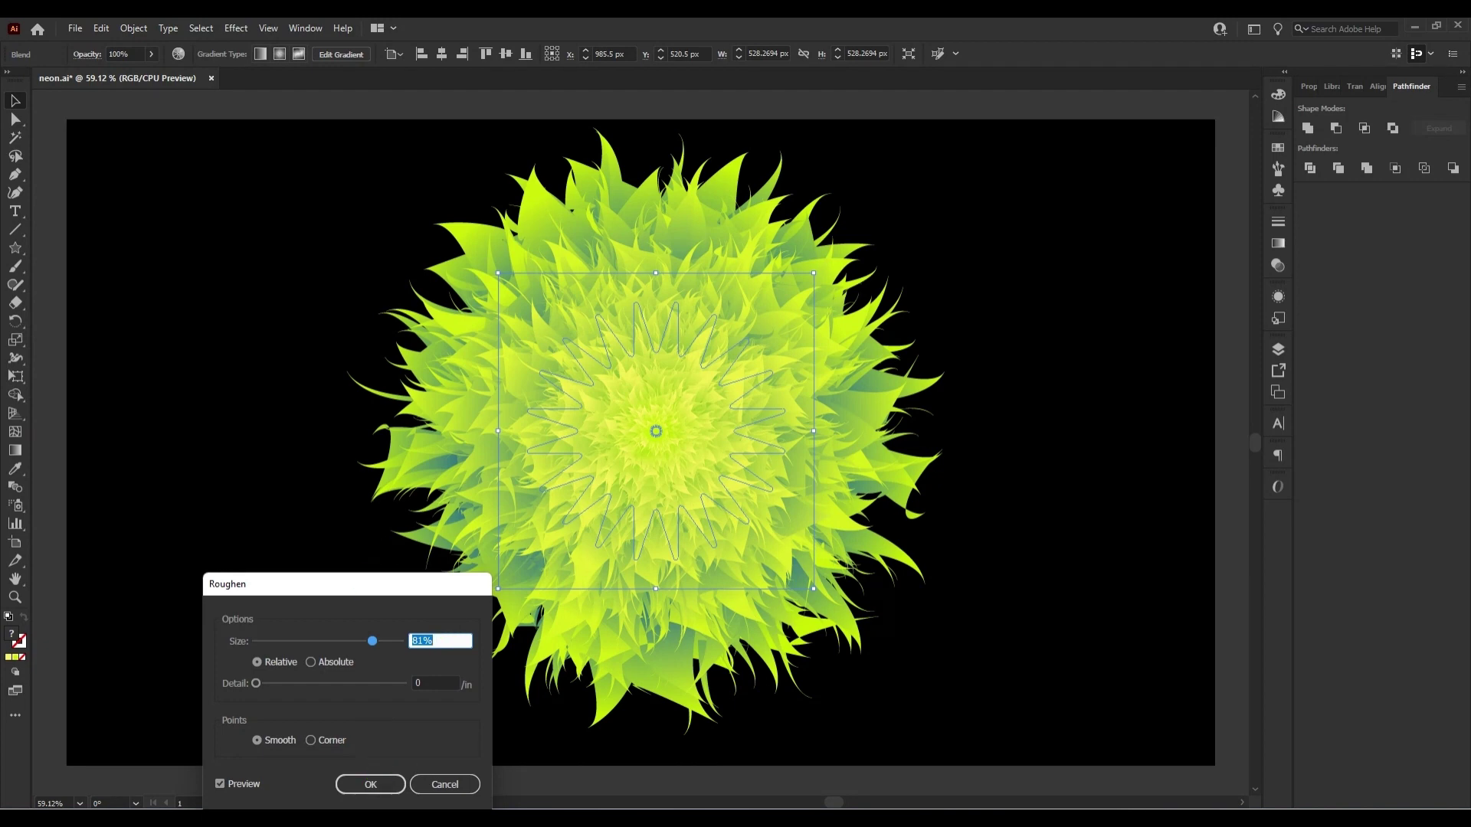
left_click(371, 786)
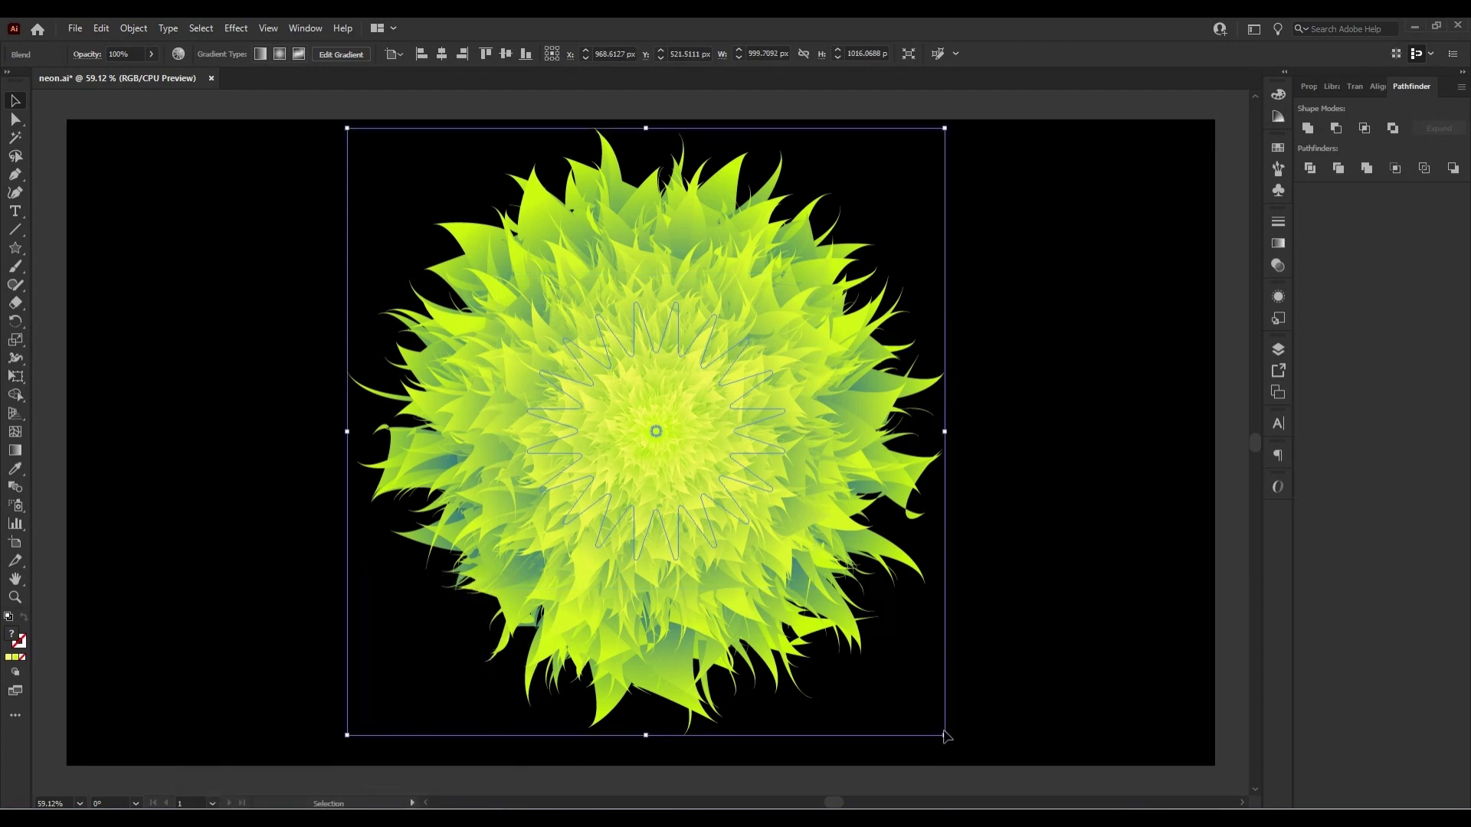
Shrink the roughened burst evenly about its centre to about 743 × 745 px, then deselect it
left_click_drag(945, 737, 864, 680)
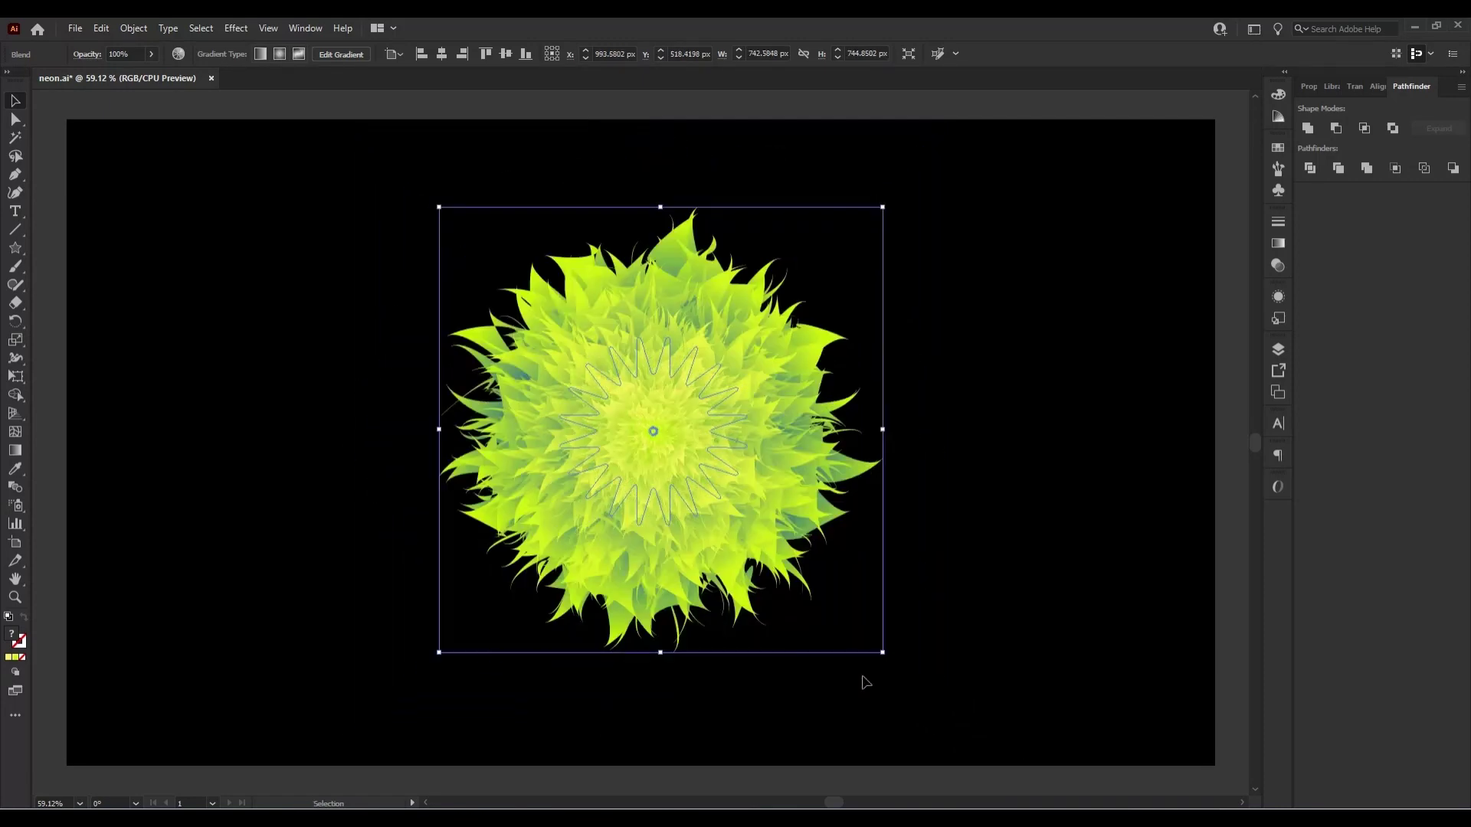
left_click(941, 591)
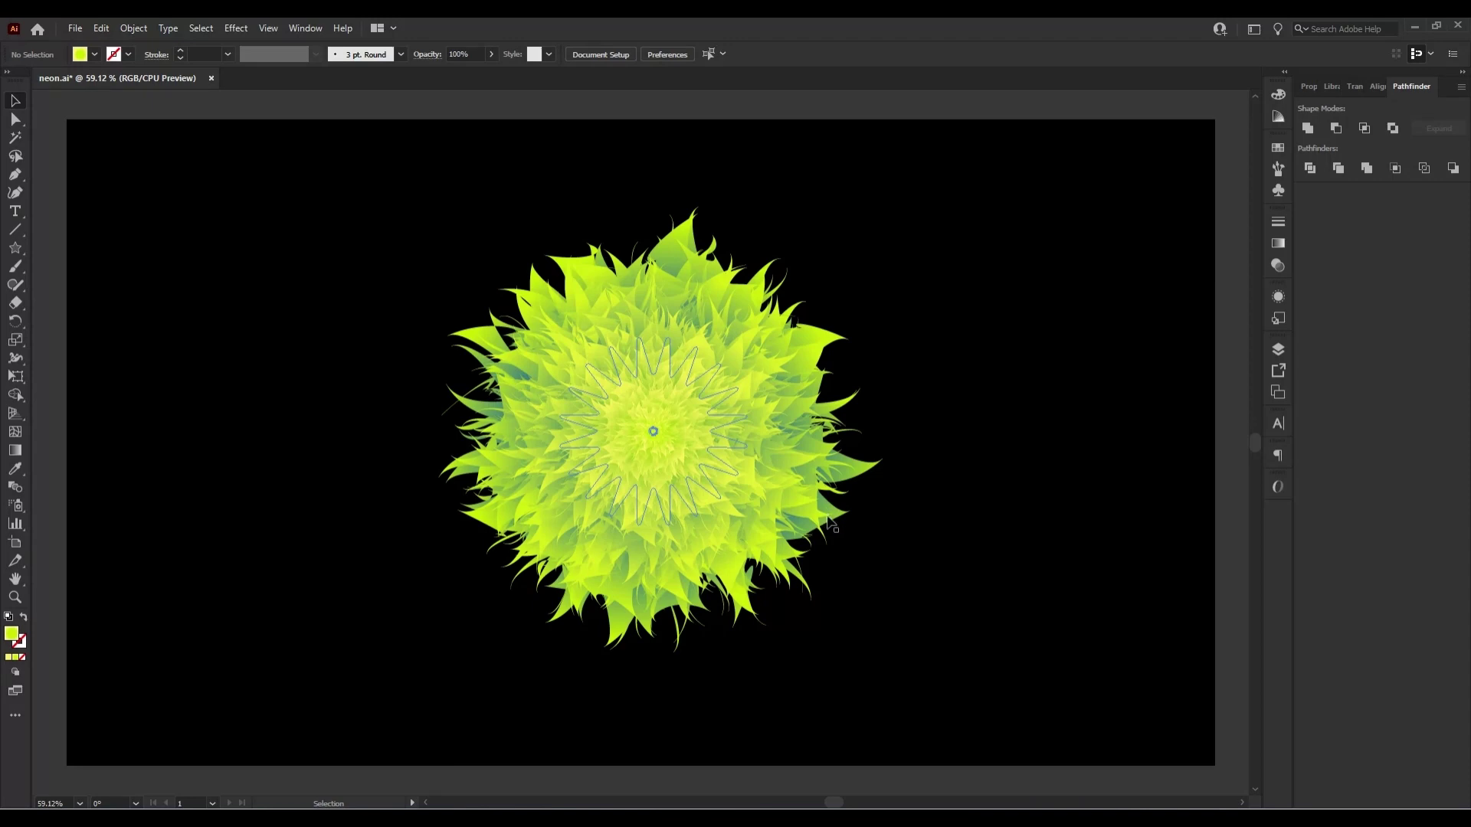
left_click(807, 500)
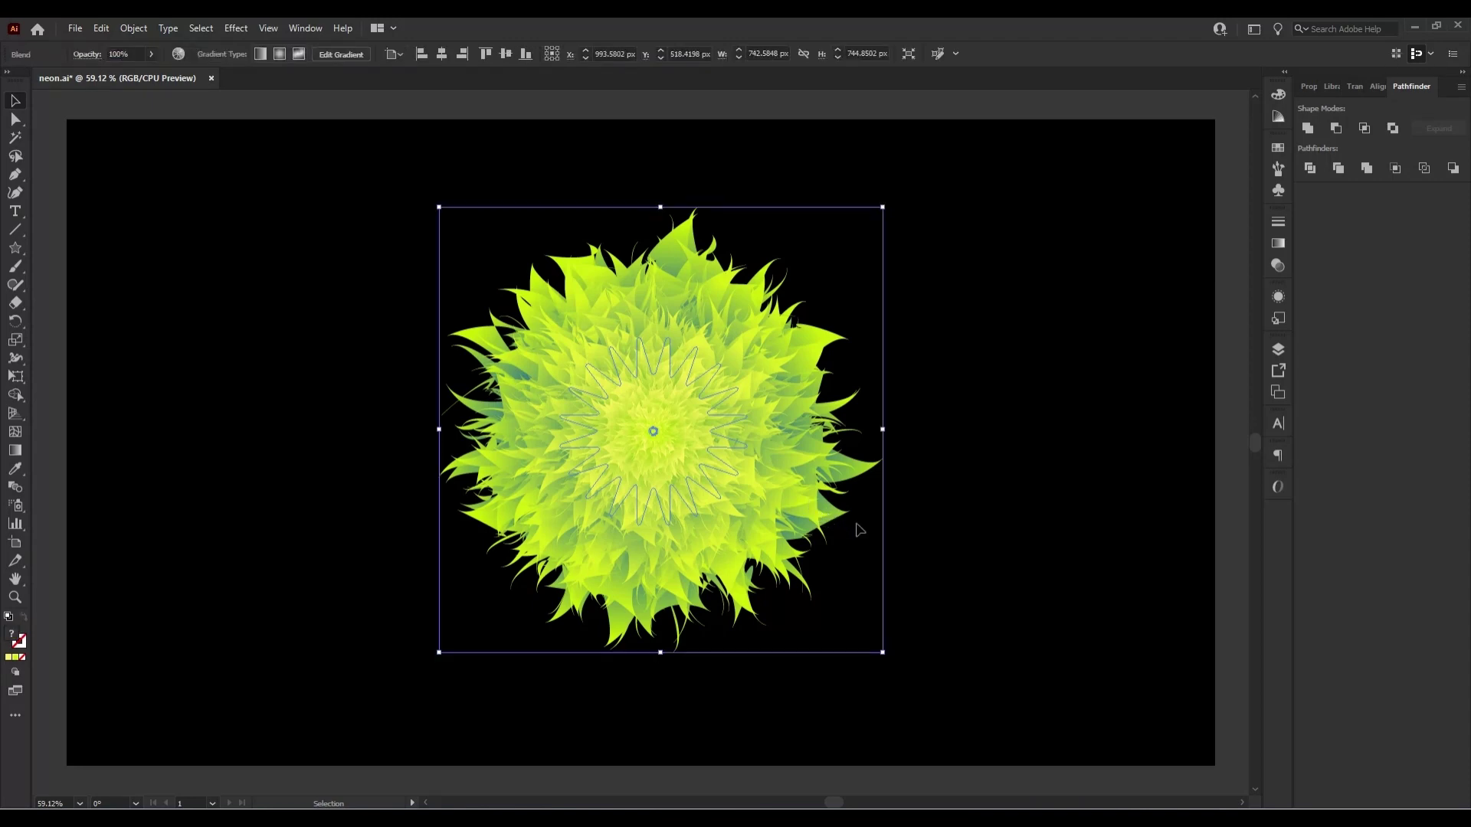
left_click(880, 525)
left_click(649, 441)
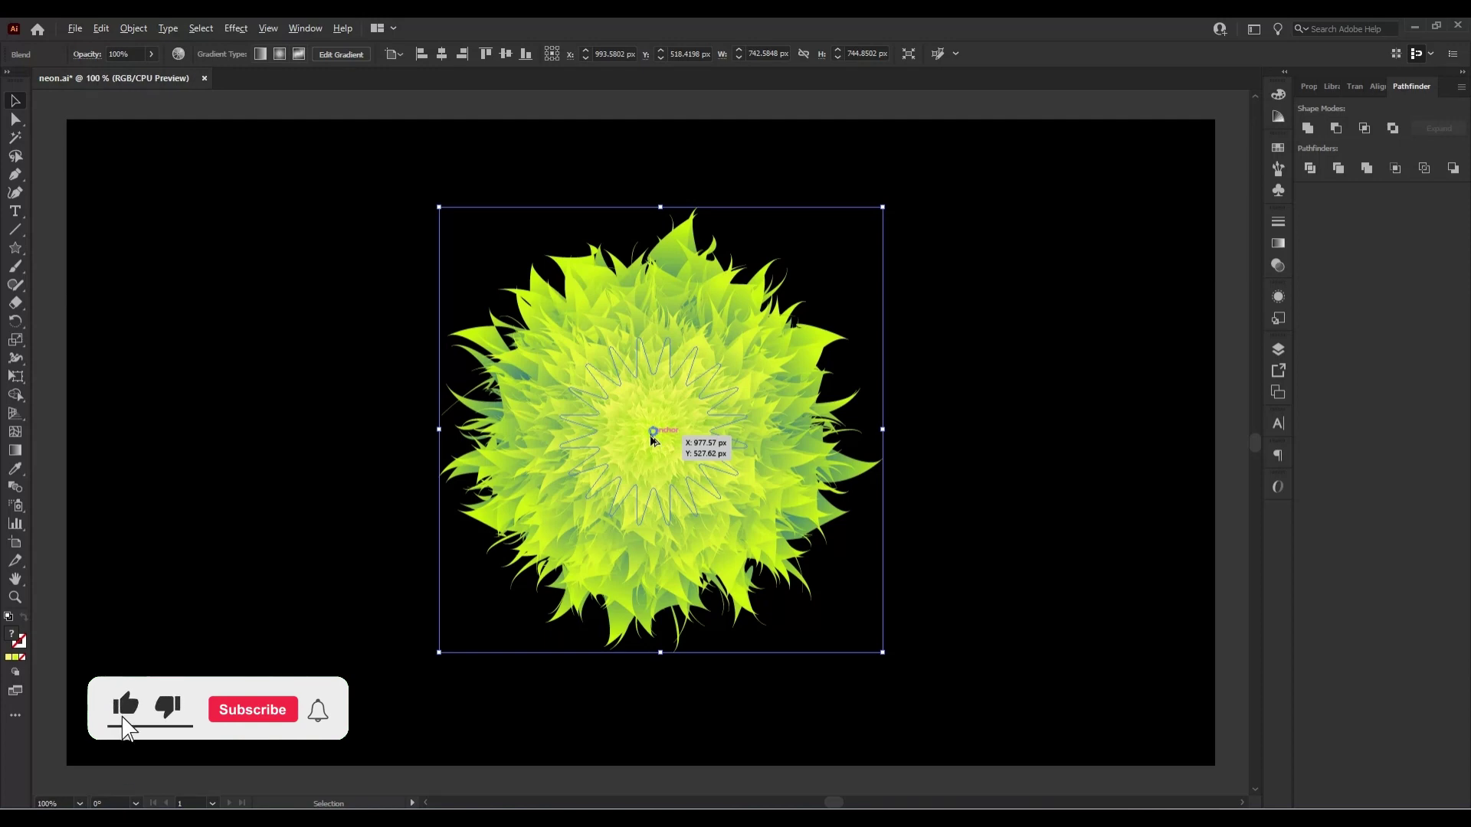
scroll(651, 438, "up", 2)
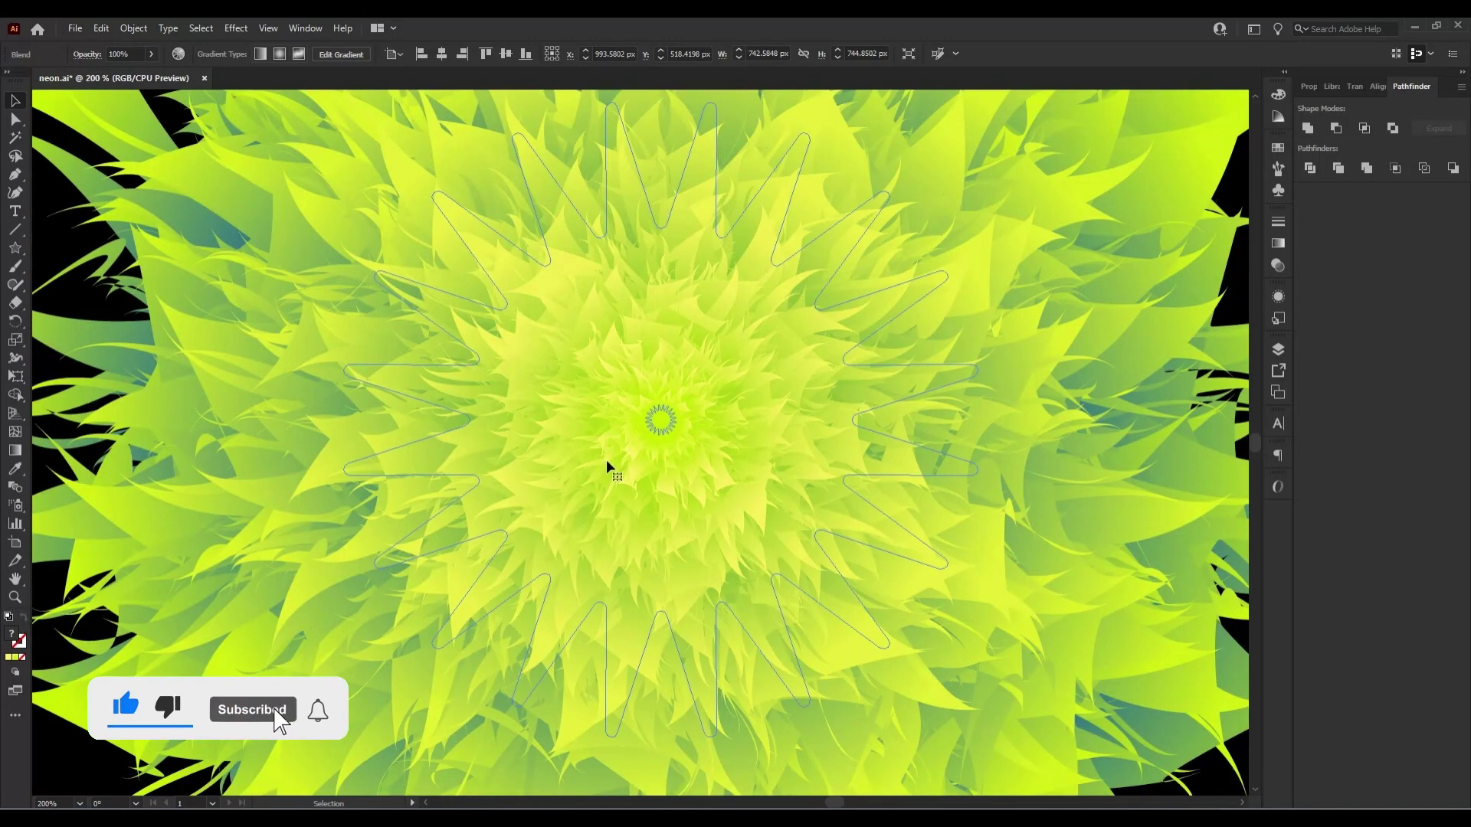
scroll(778, 559, "down", 4)
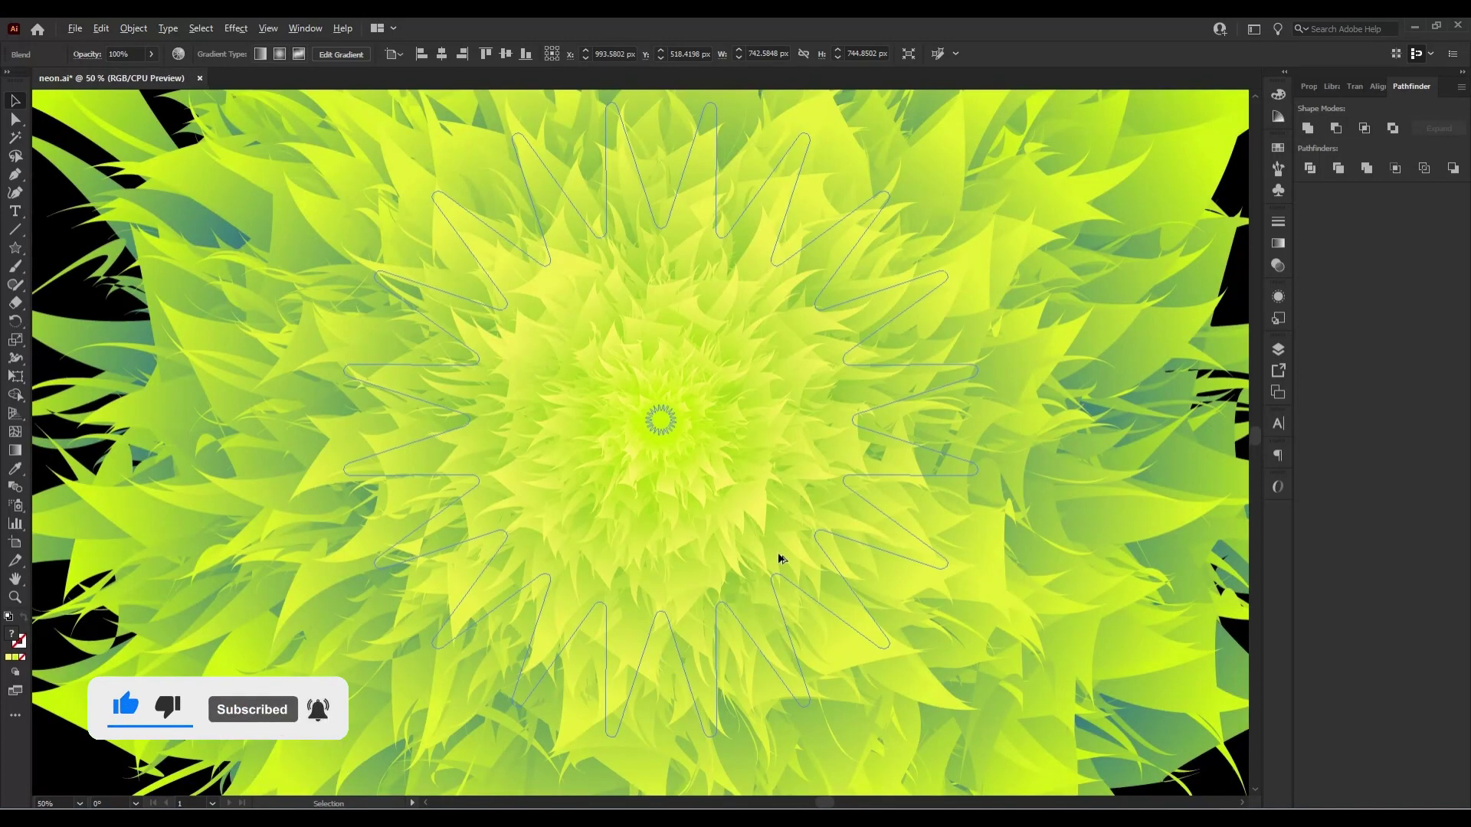
scroll(778, 558, "down", 1)
key("a")
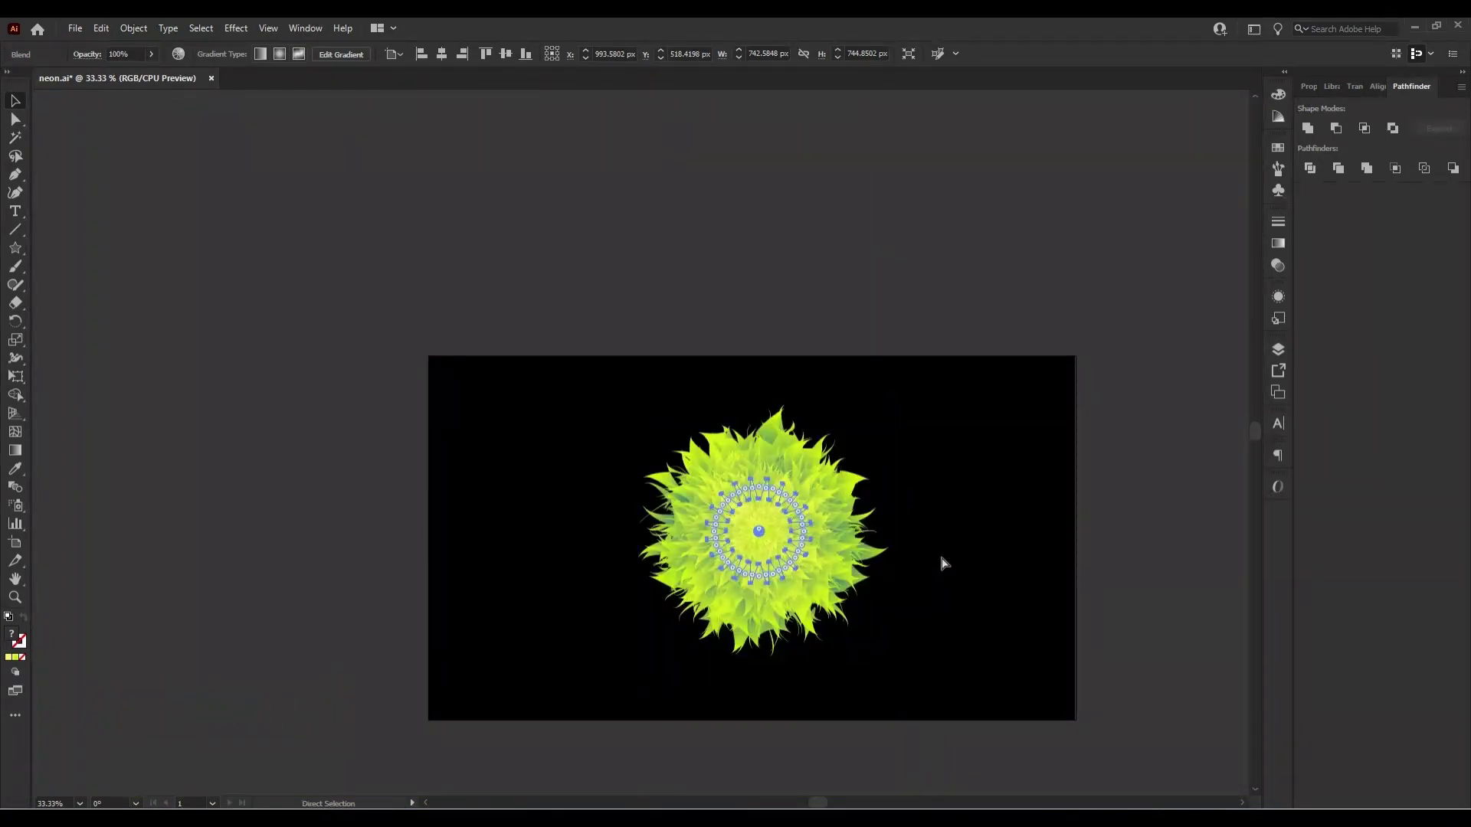
key("v")
key("ctrl+0")
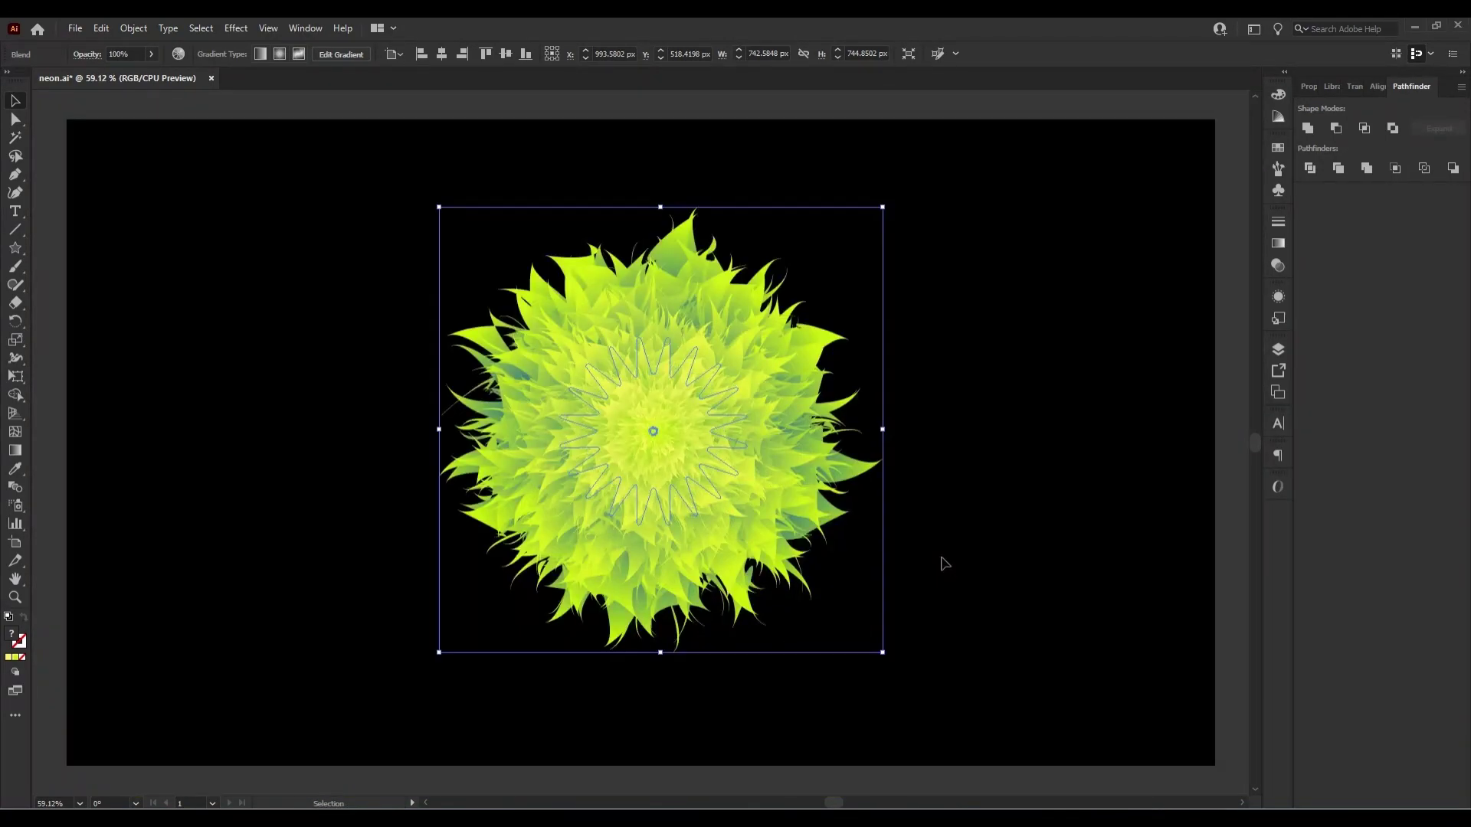
left_click(346, 165)
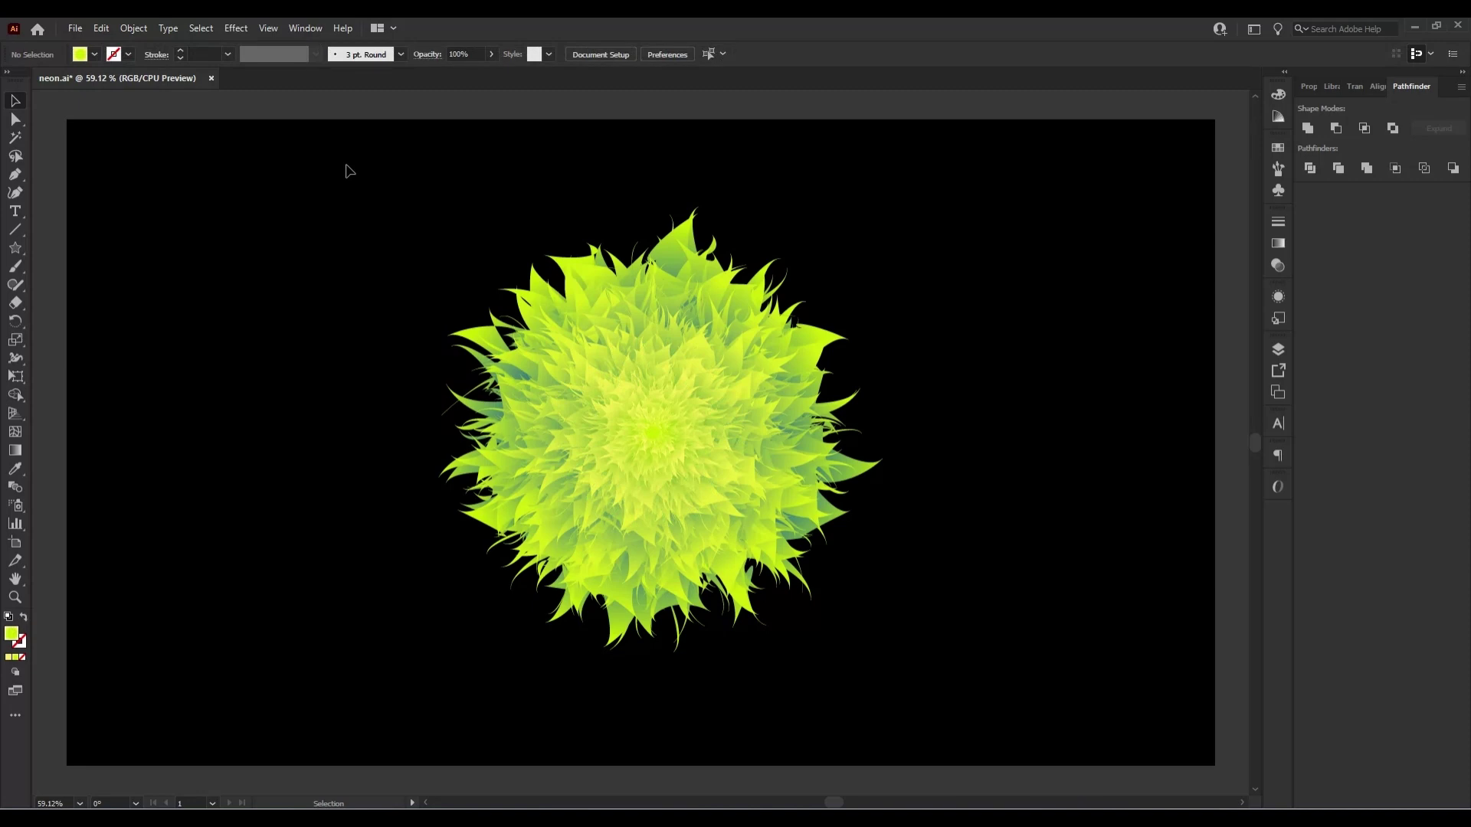